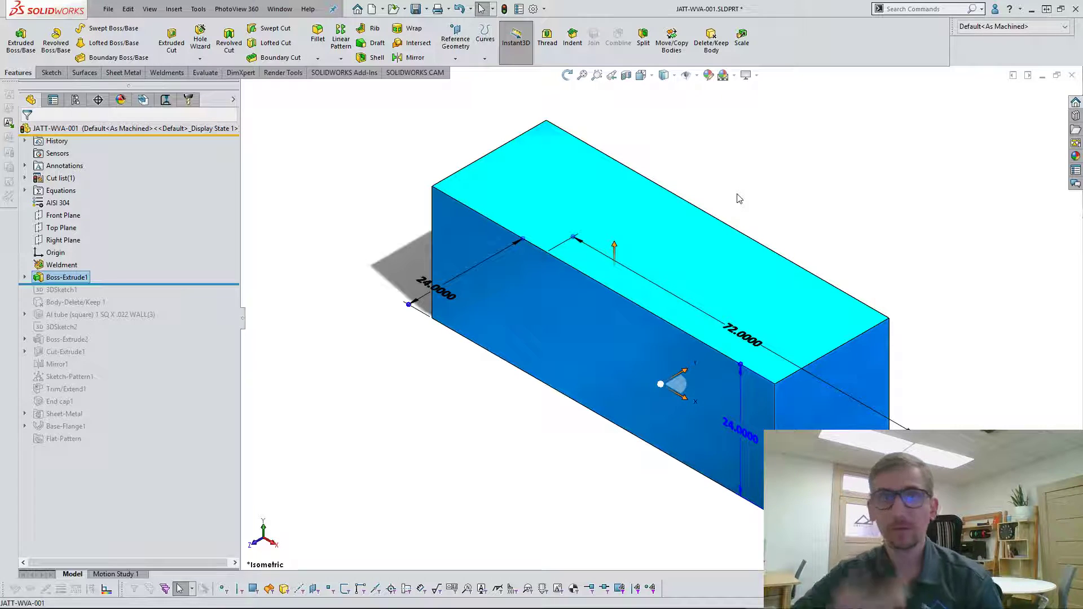
Step: Roll the feature tree to its end, set the rollback bar directly below End cap1, and save the part
right_click(160, 236)
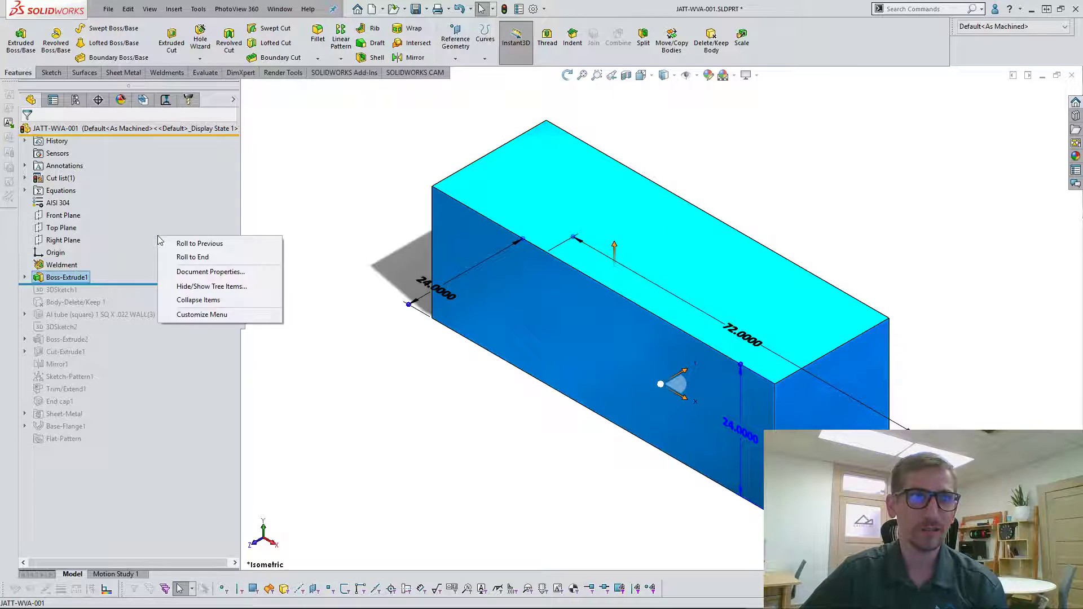
left_click(226, 256)
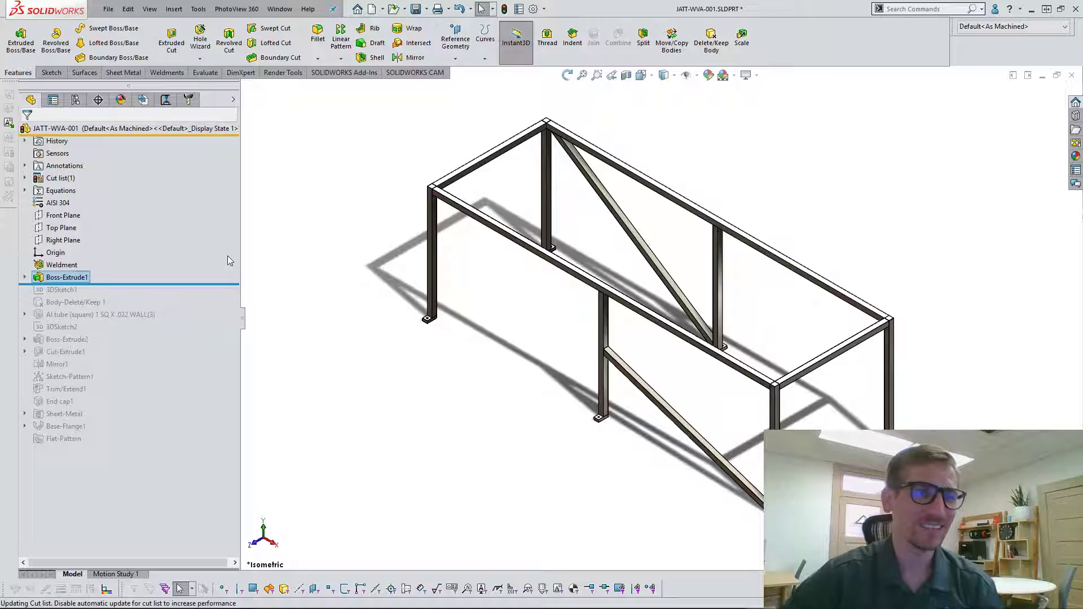
left_click_drag(195, 444, 186, 418)
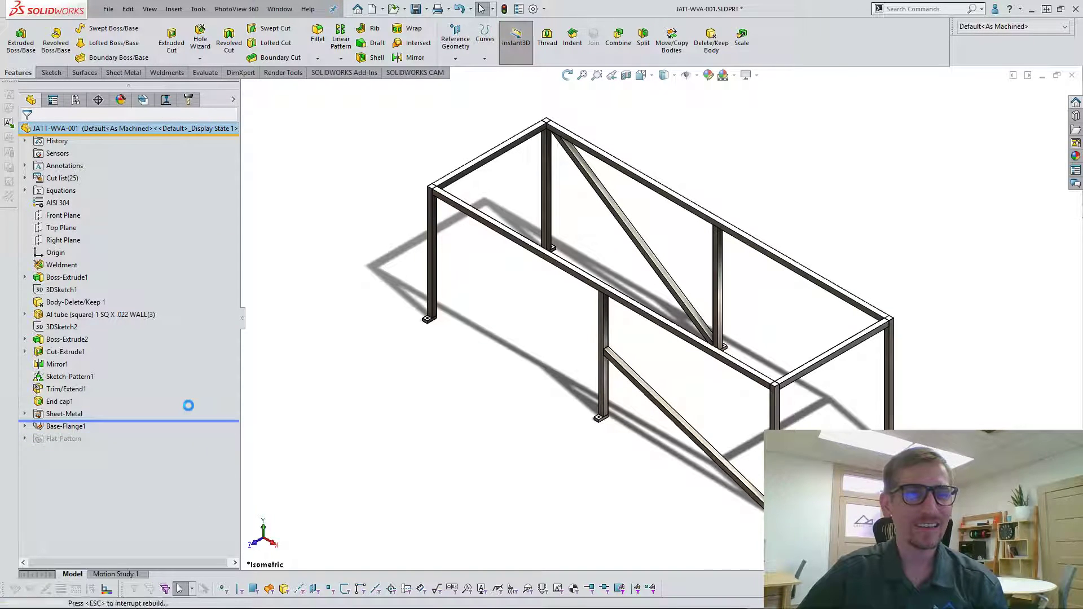
left_click_drag(115, 422, 116, 407)
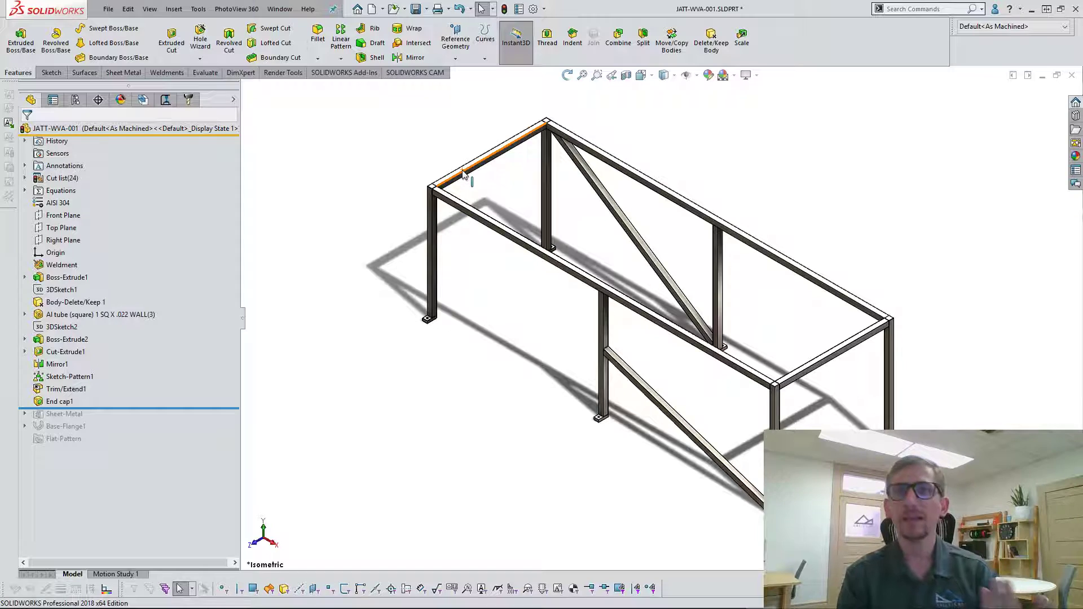
left_click(416, 9)
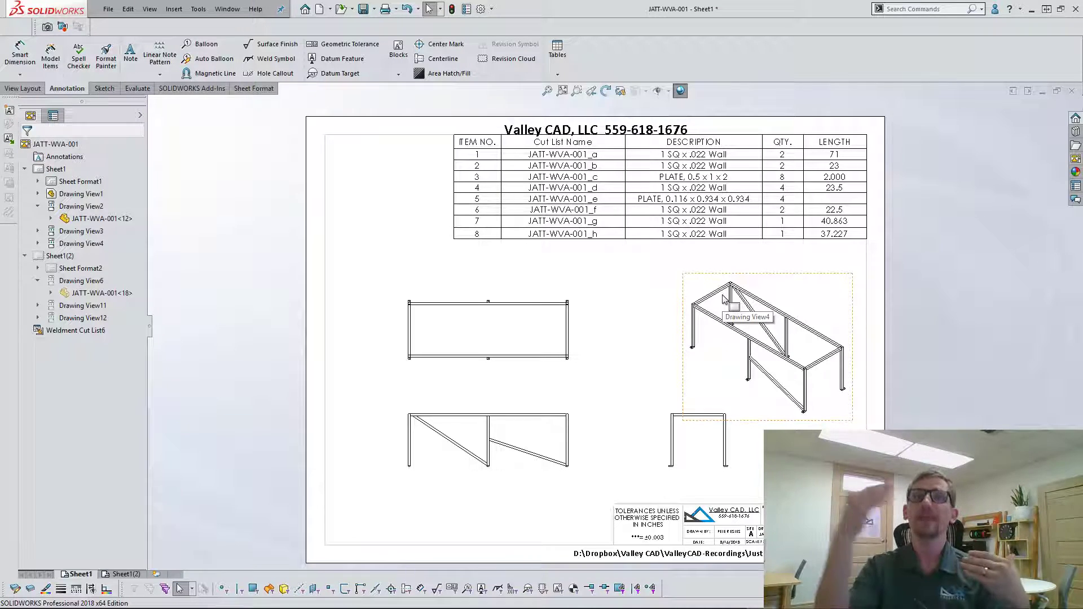
Step: Insert the model dimensions into the top, front and side drawing views using Model Items with the selected-feature source
left_click(627, 232)
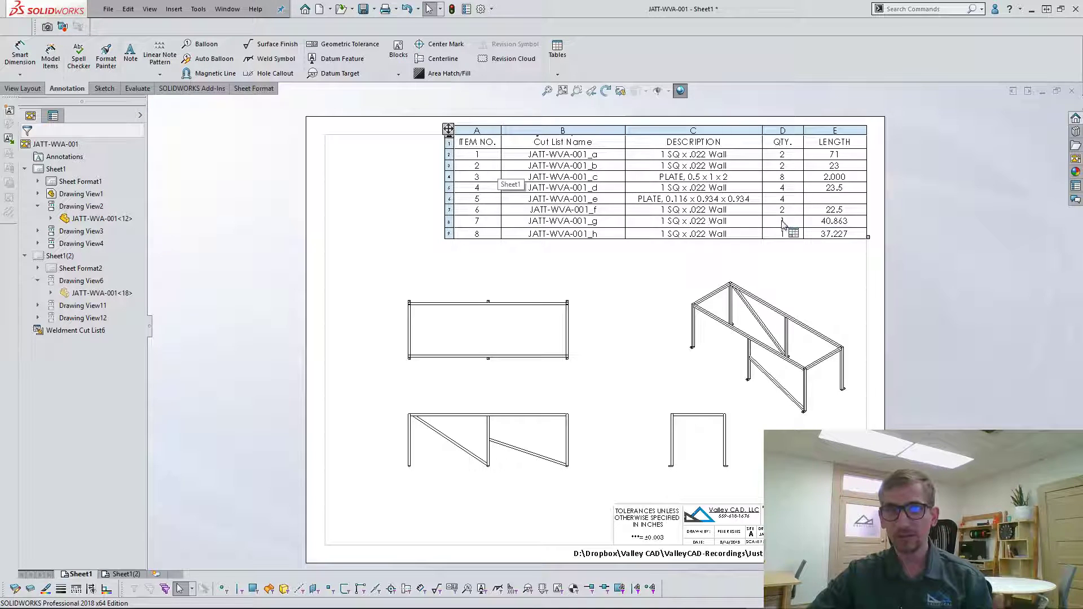
key("Escape")
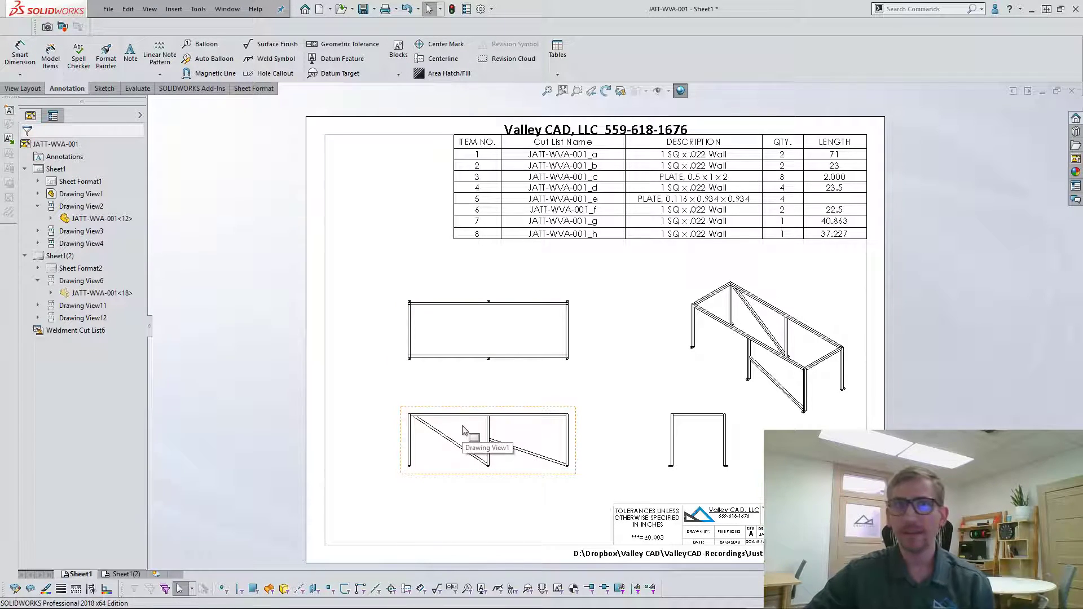
left_click(439, 432)
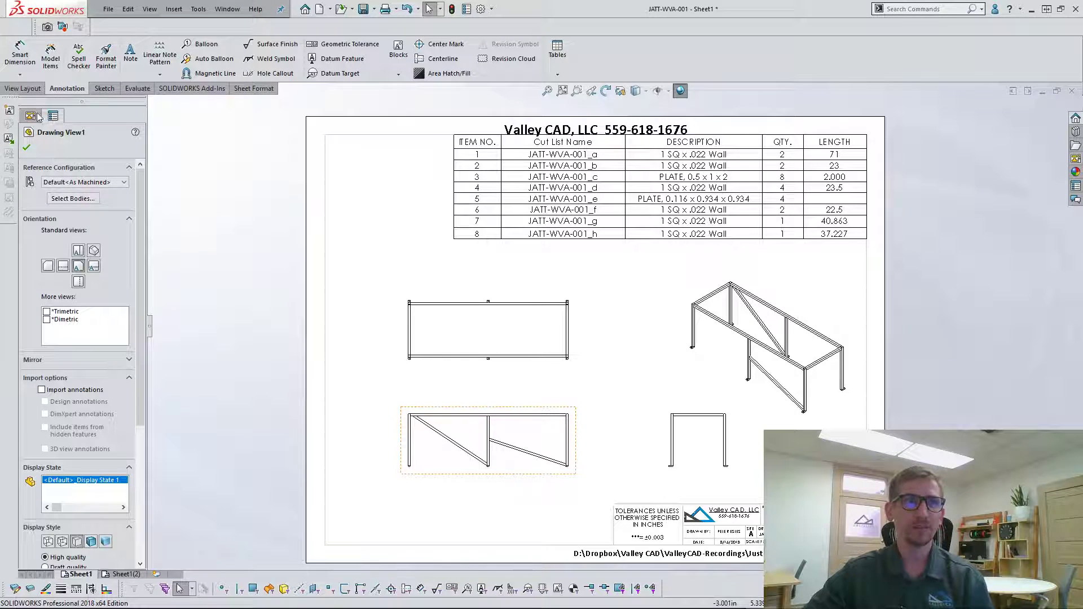
left_click(51, 62)
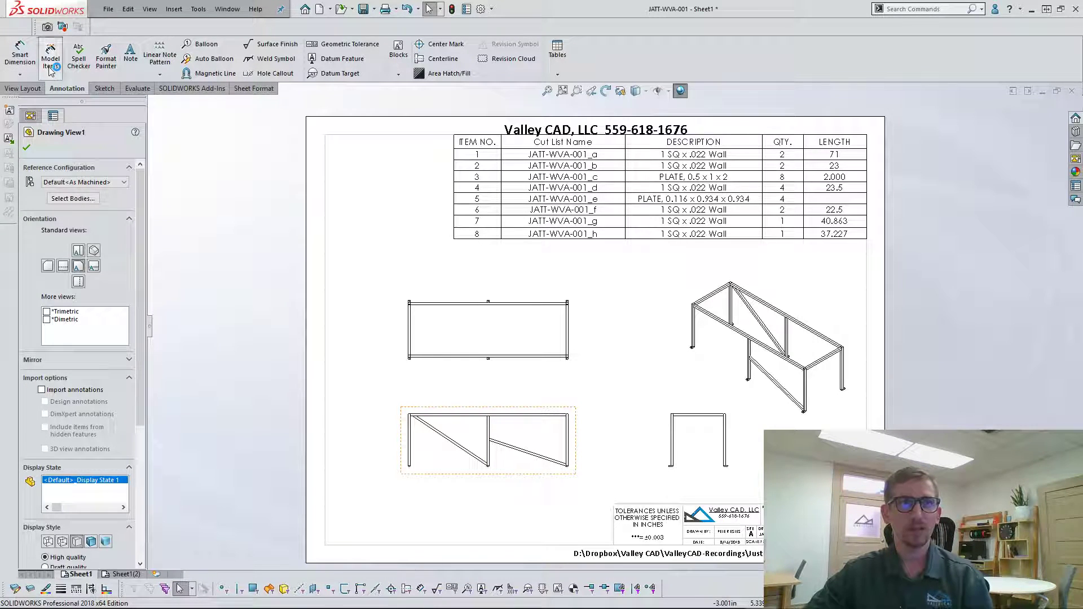
left_click(466, 334)
left_click(700, 451)
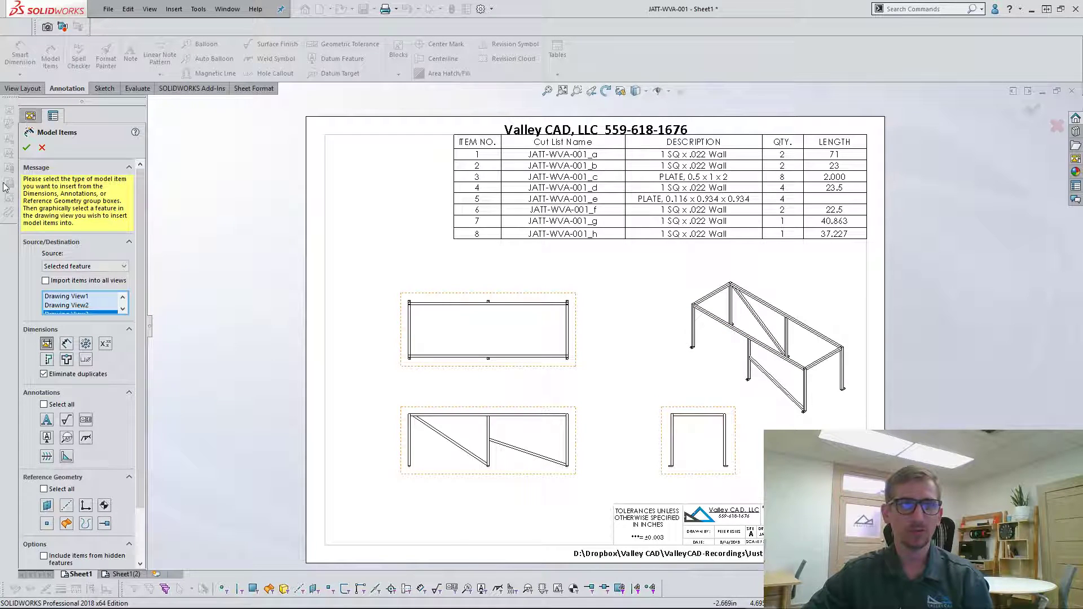
left_click(26, 150)
left_click(562, 312)
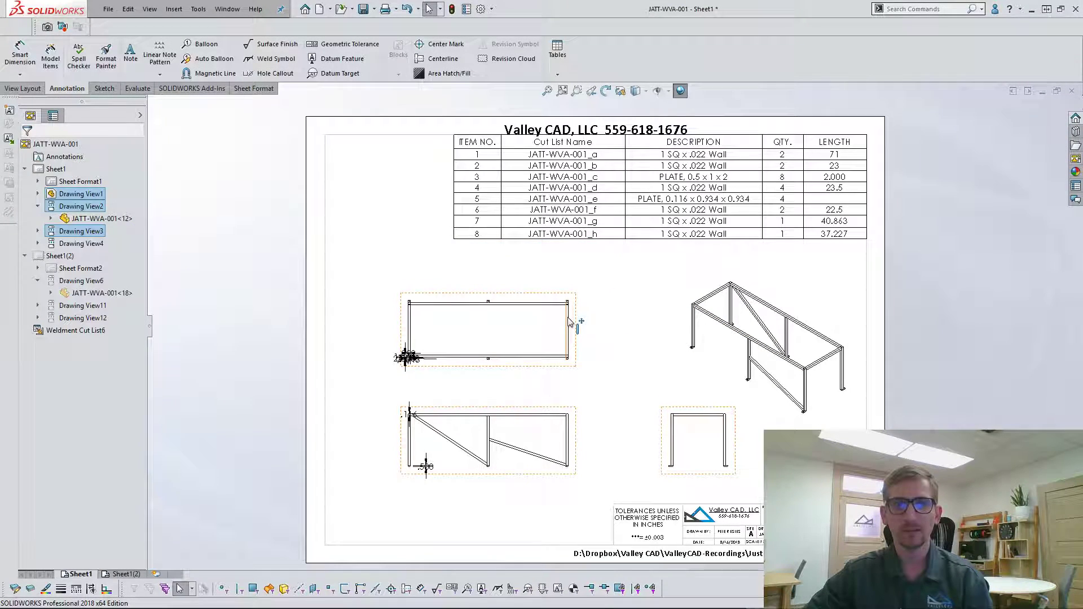
Step: Dimension the inside distance between the two long horizontal tubes in the top view, placing it beside the frame
scroll(459, 442, "down", 5)
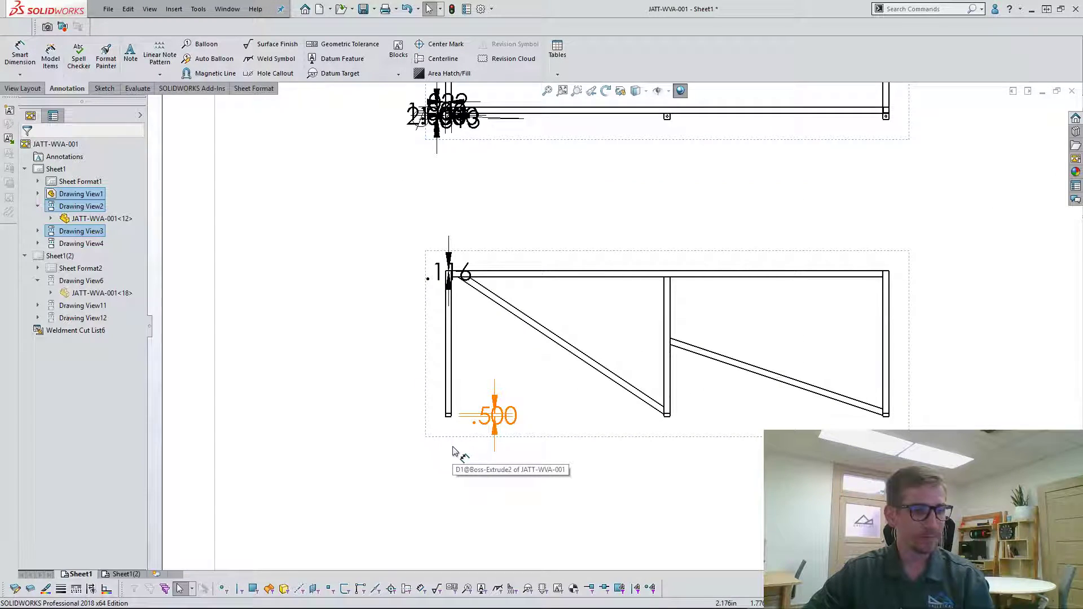
scroll(474, 155, "down", 6)
scroll(603, 333, "up", 6)
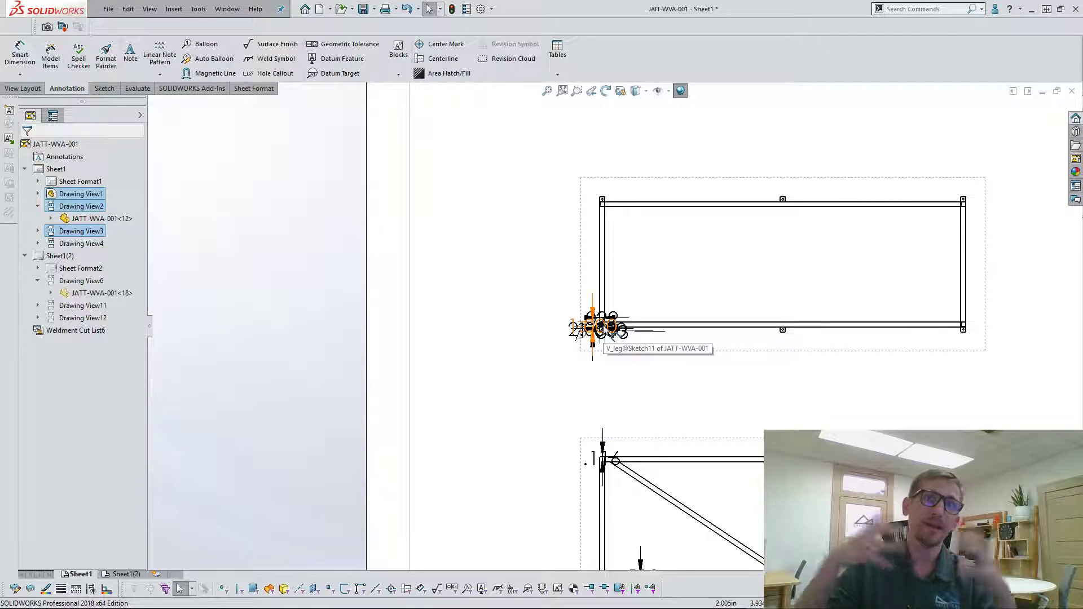
scroll(598, 334, "up", 4)
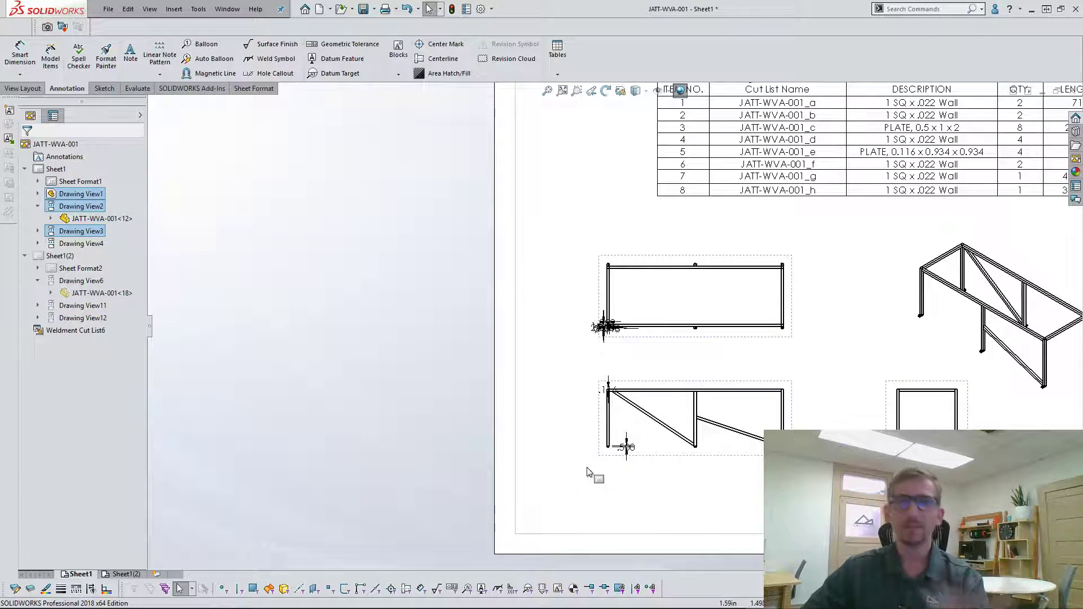
scroll(699, 305, "down", 3)
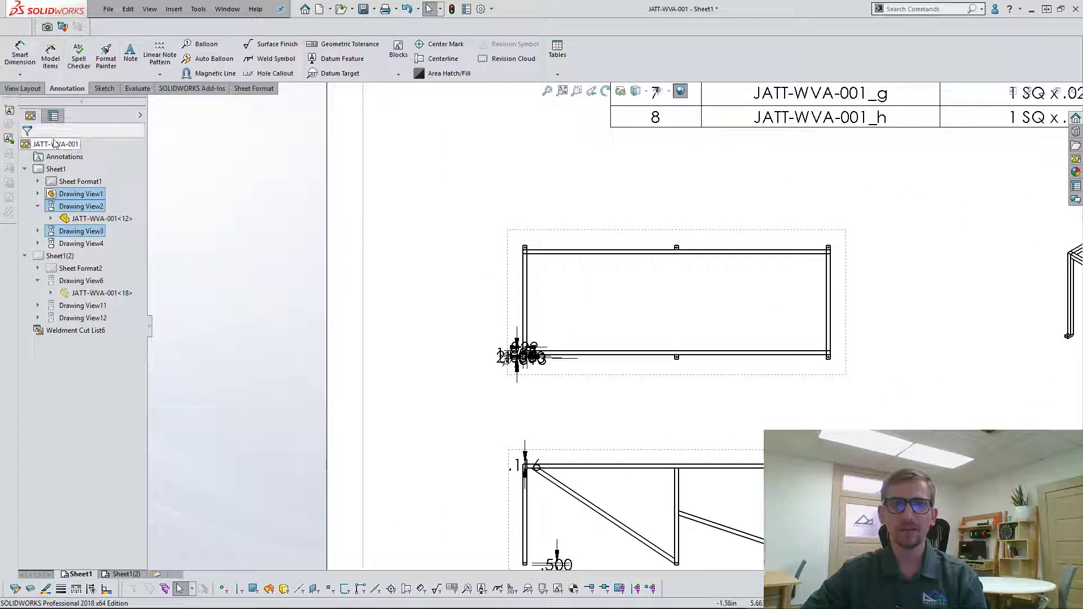
left_click(20, 53)
scroll(733, 204, "down", 3)
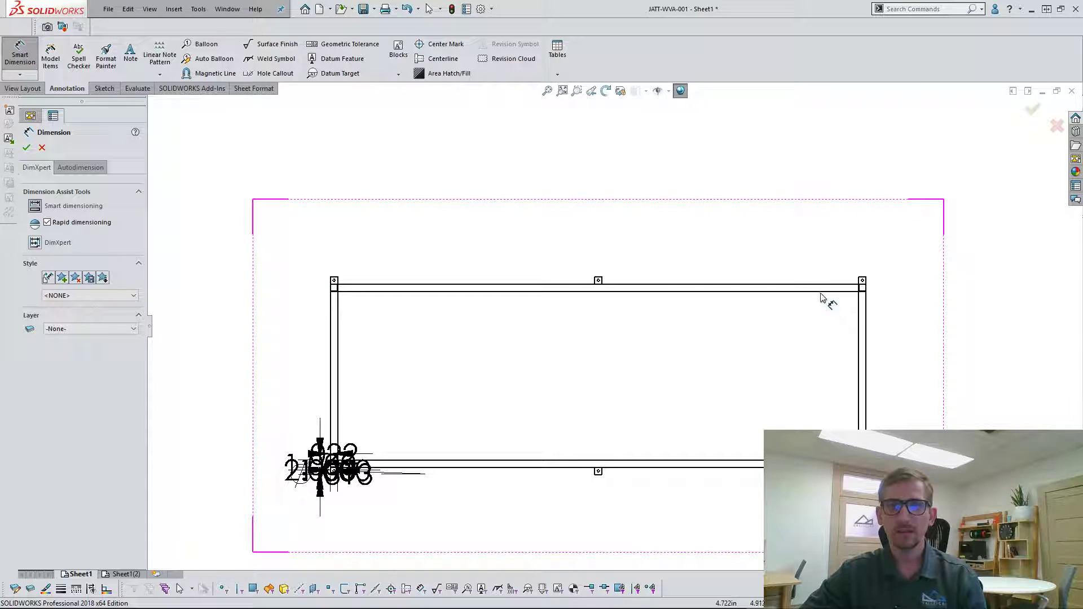
left_click(829, 293)
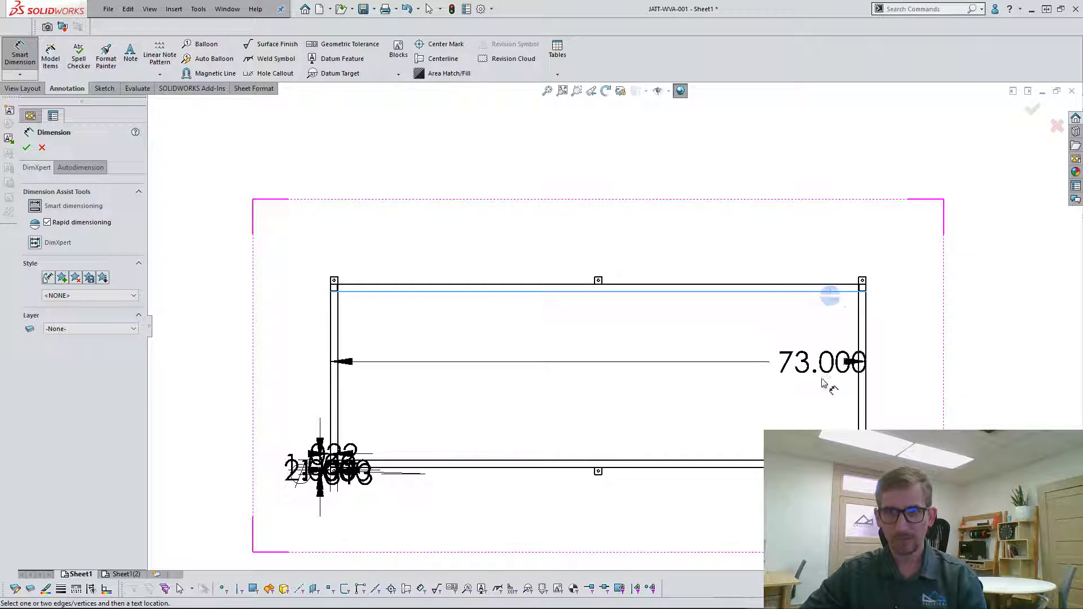
left_click(648, 461)
left_click(953, 403)
key("Escape")
scroll(835, 417, "up", 1)
Step: Dimension the frame's overall width including the foot plates and its overall length in the top view
left_click(824, 401)
left_click(375, 384)
left_click_drag(393, 387, 979, 393)
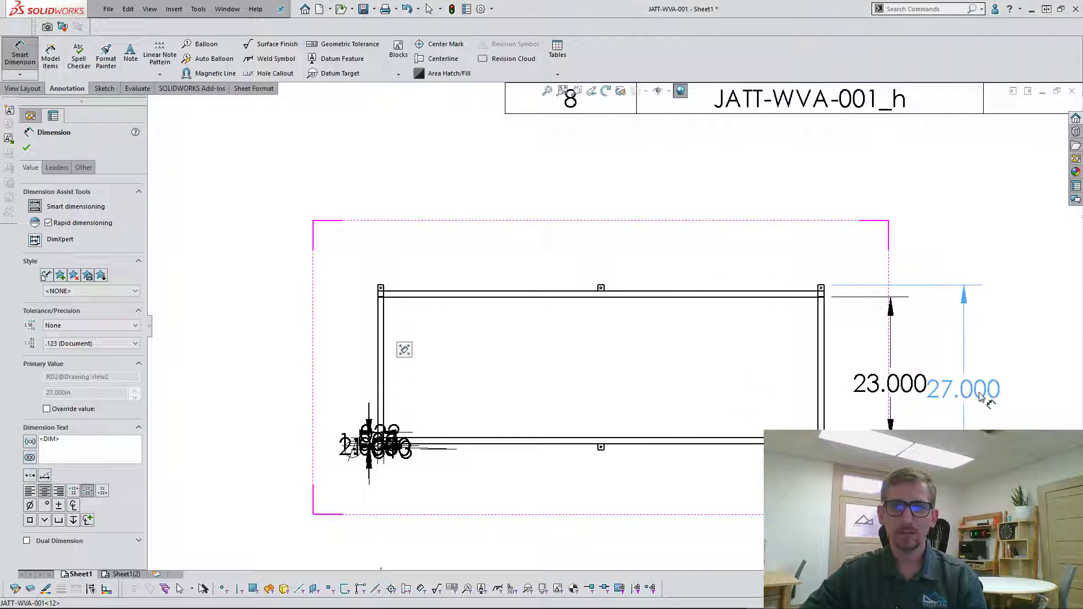
left_click(380, 389)
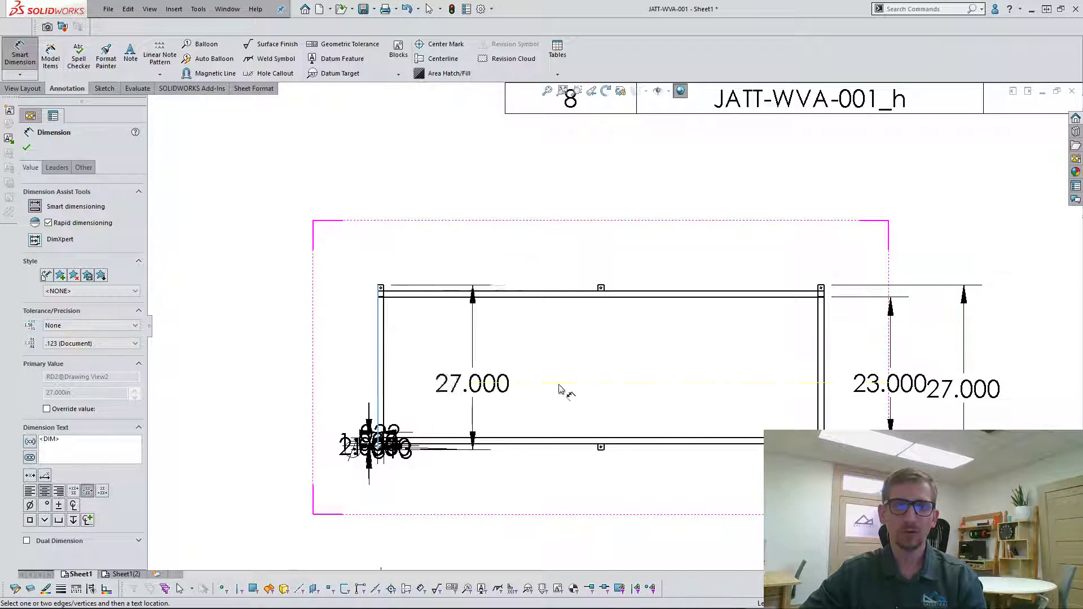
left_click(822, 389)
left_click(668, 204)
scroll(632, 513, "down", 2)
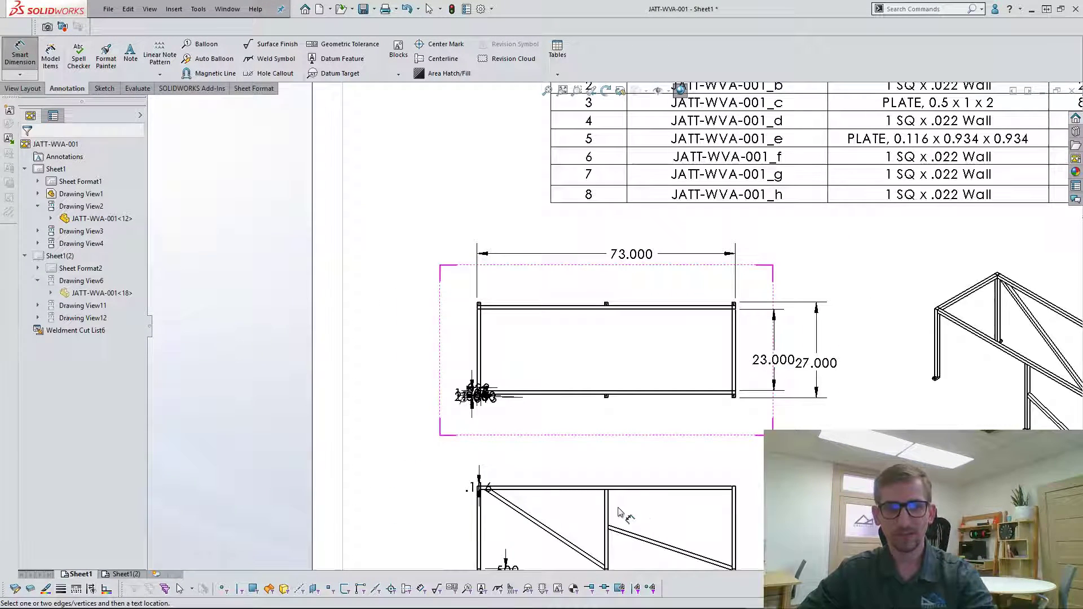
Step: Delete the overlapping imported model dimensions from the top and front views
key("Escape")
left_click_drag(379, 328, 556, 440)
key("Delete")
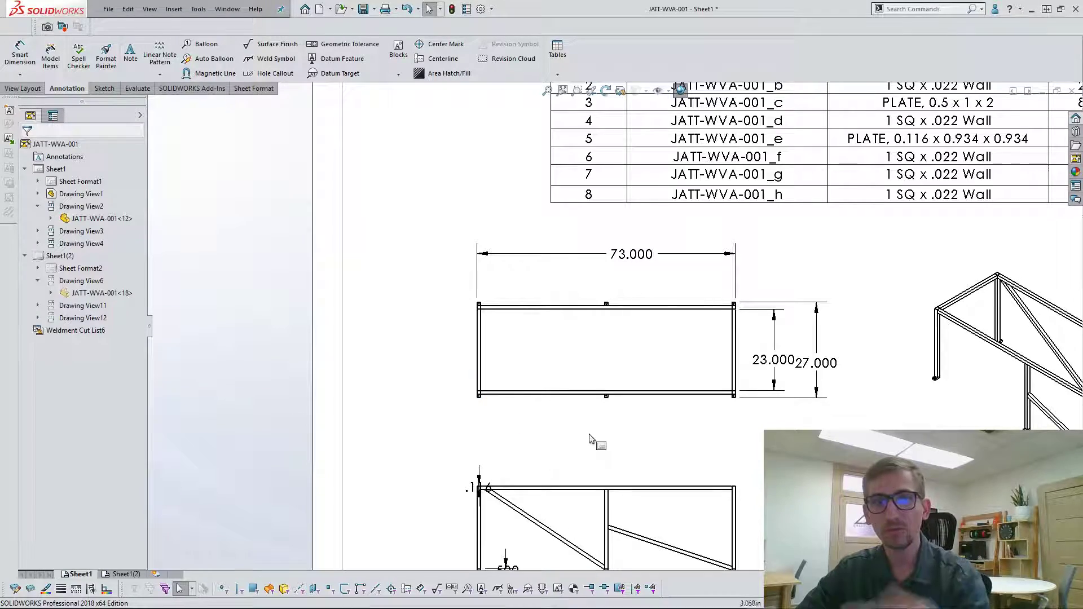
key("f")
scroll(531, 361, "up", 4)
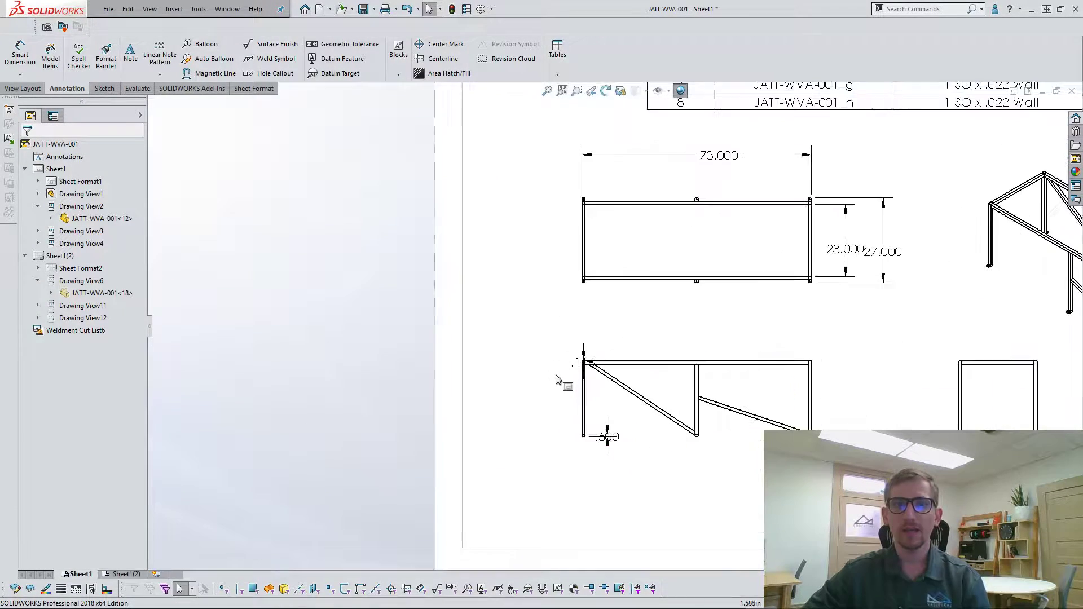
left_click_drag(561, 328, 710, 510)
key("Delete")
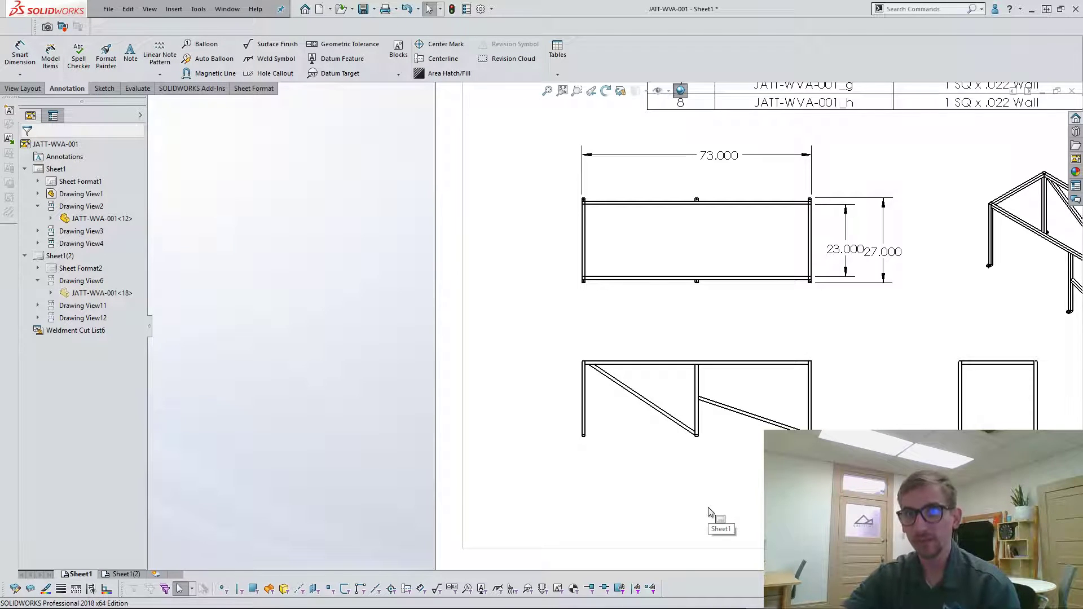
Step: Examine the corner joint in the top view and the single-tube views on Sheet1(2)
key("f")
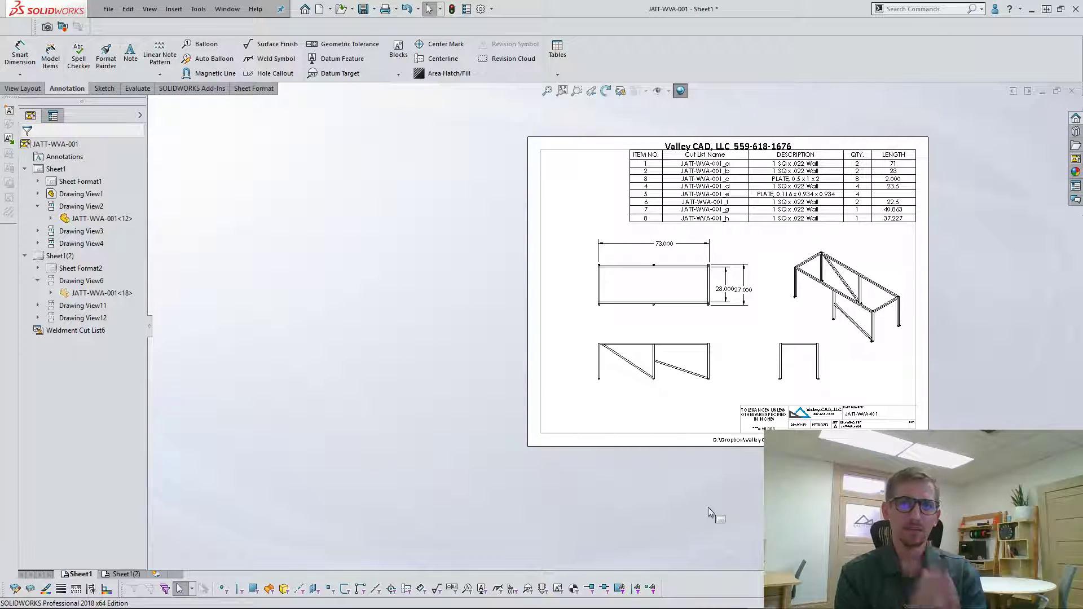
scroll(634, 305, "up", 10)
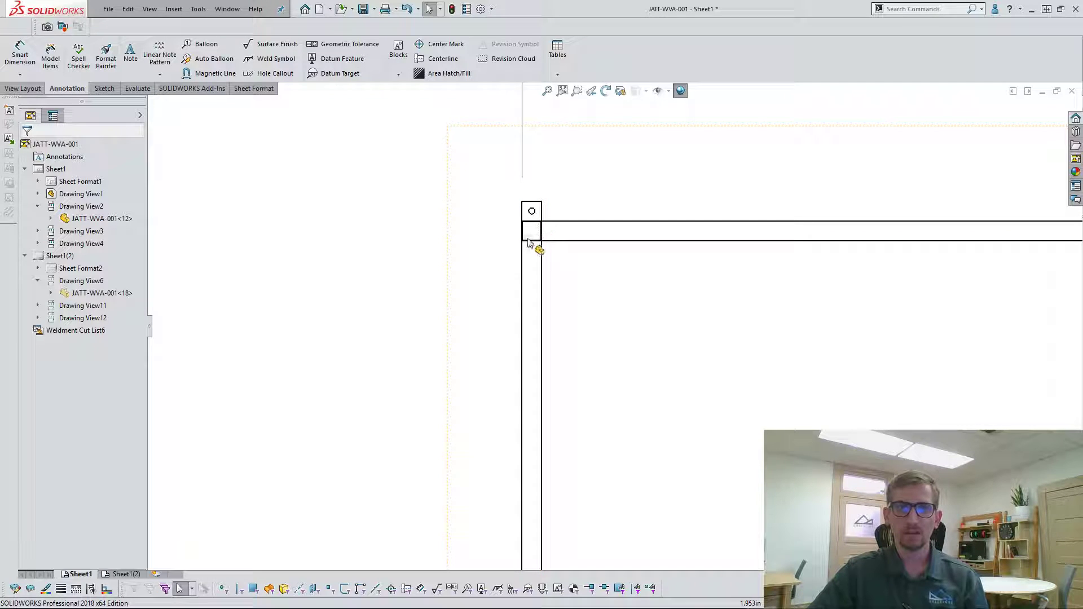
scroll(637, 334, "up", 4)
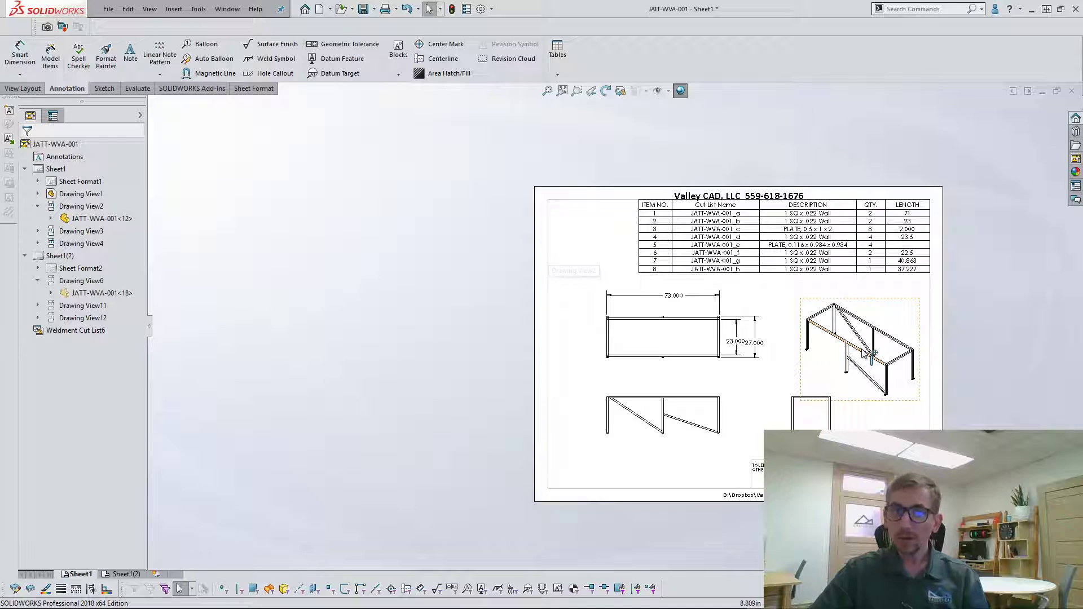
scroll(953, 358, "down", 2)
mouse_move(133, 577)
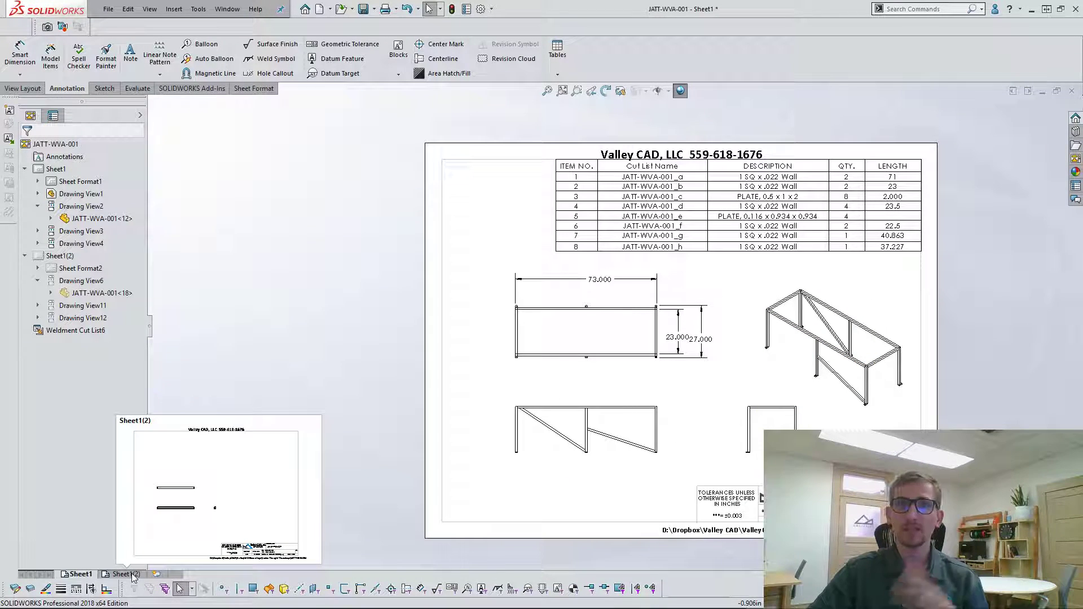
left_click(118, 575)
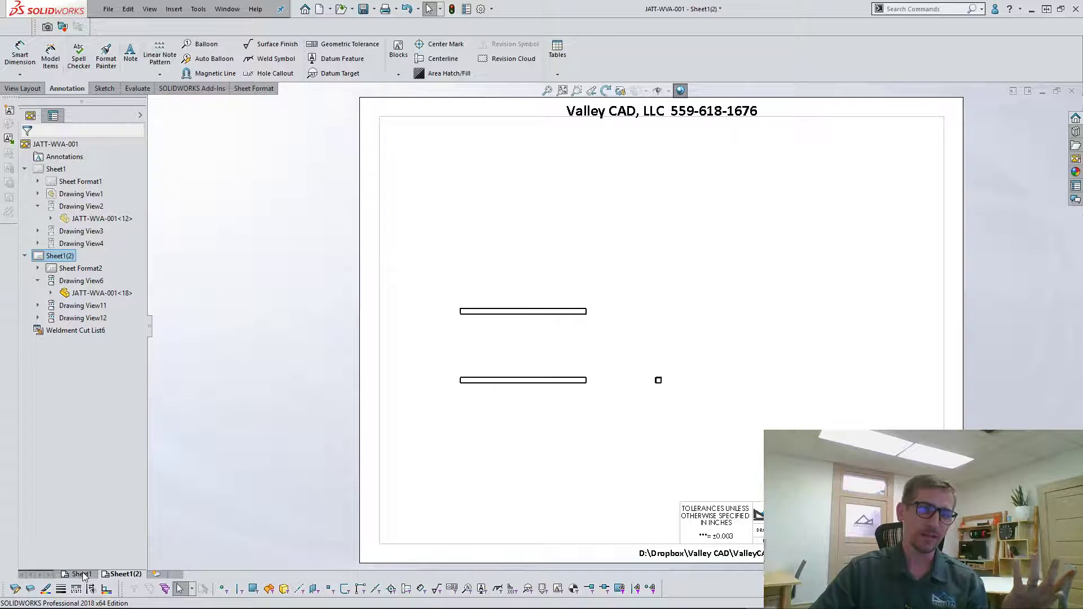
Step: Copy Sheet1 and paste the duplicate before Sheet1(2)
left_click(94, 573)
right_click(84, 573)
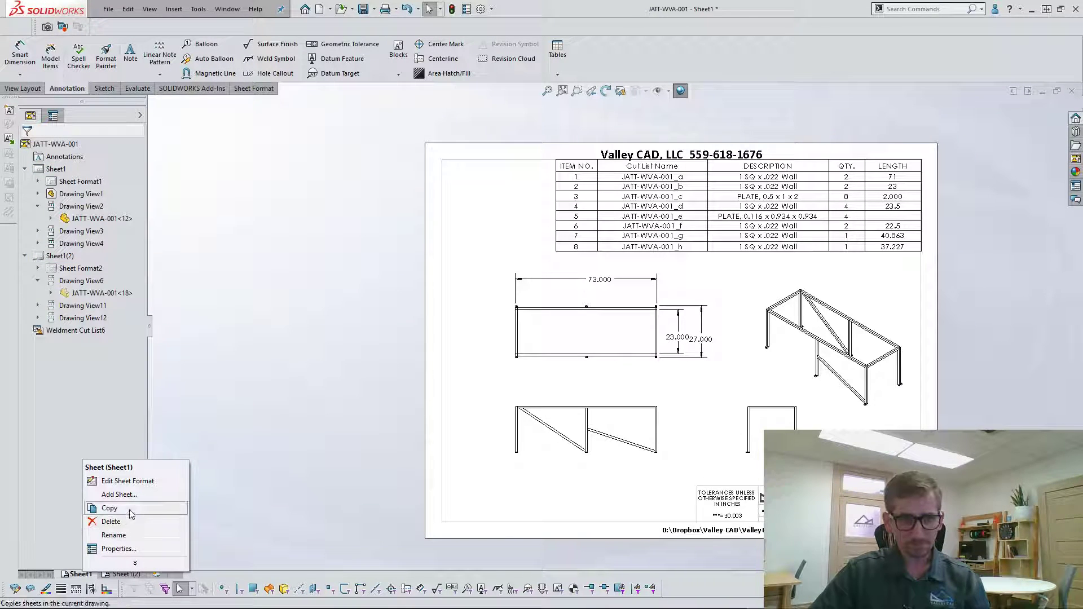
left_click(110, 508)
right_click(121, 574)
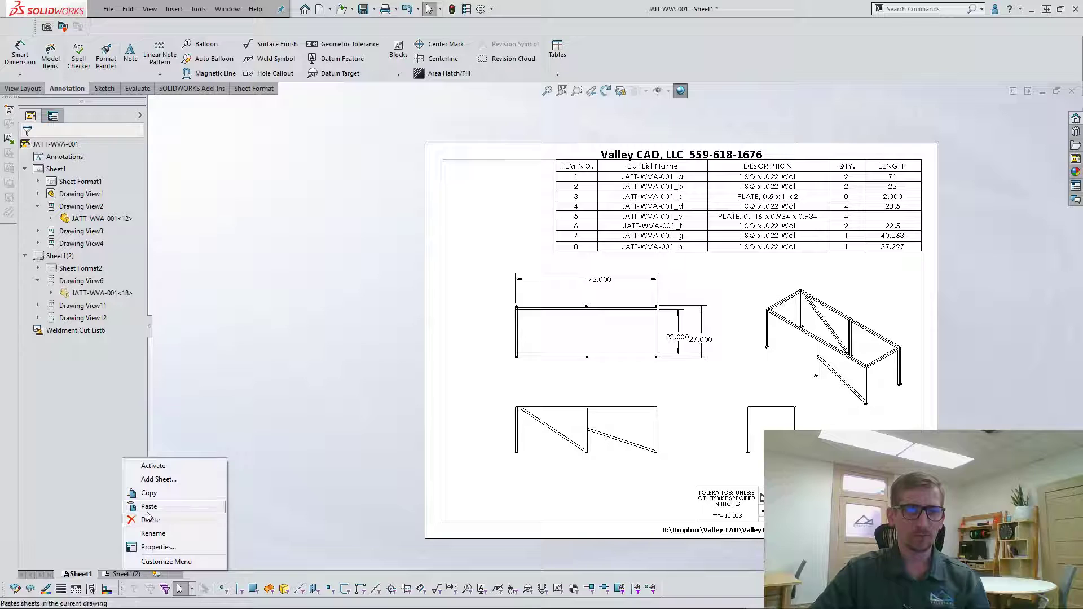
left_click(144, 508)
left_click(300, 246)
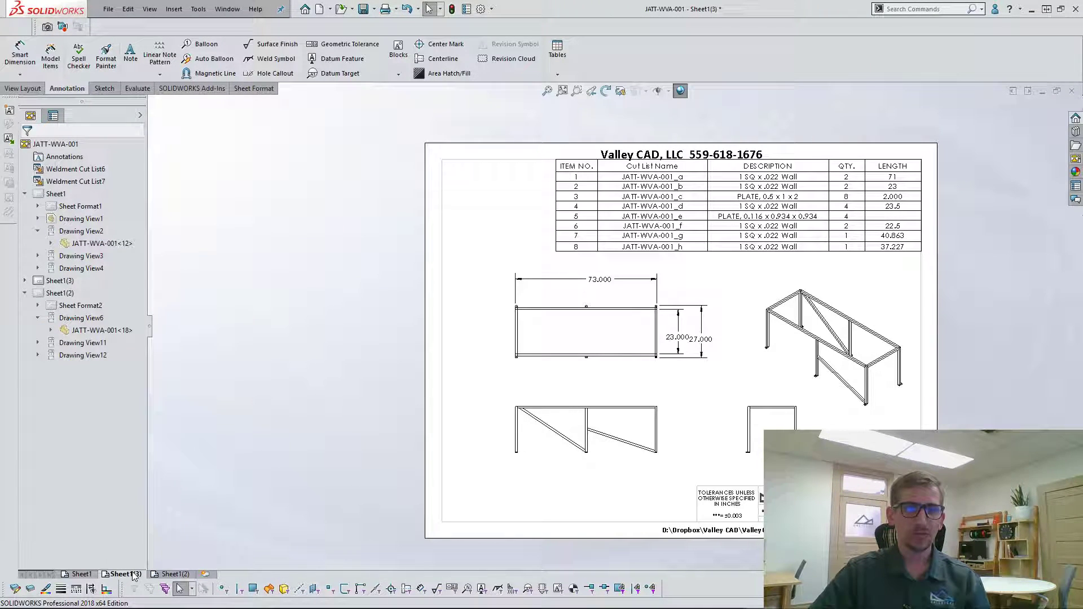
Step: Check the sheet numbering in the title block of the copied sheet
scroll(756, 347, "up", 2)
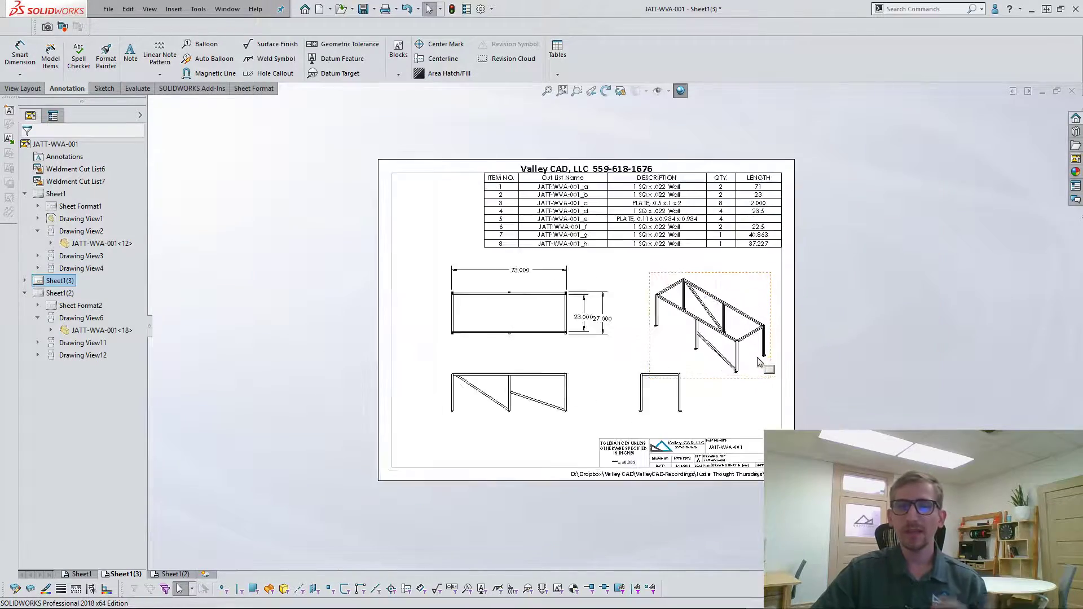
scroll(733, 479, "down", 1)
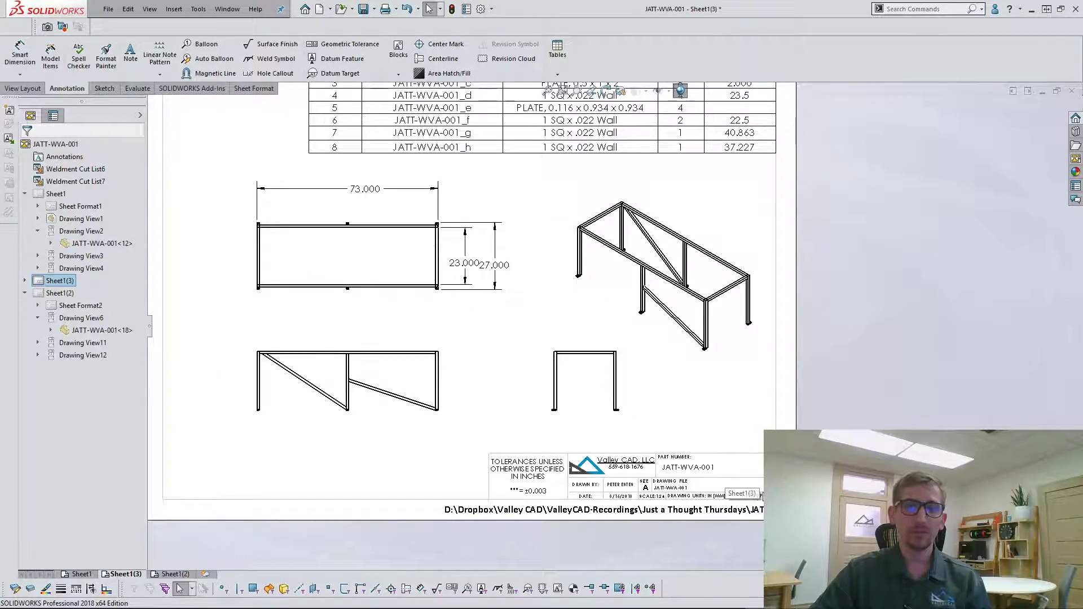
scroll(716, 434, "down", 4)
scroll(717, 433, "down", 1)
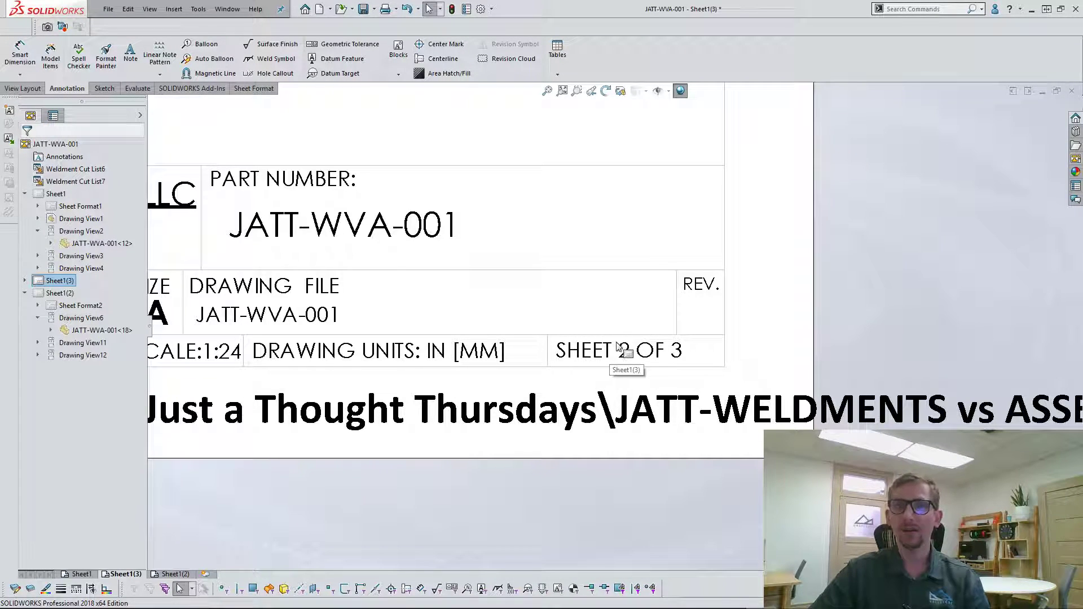
scroll(617, 342, "up", 10)
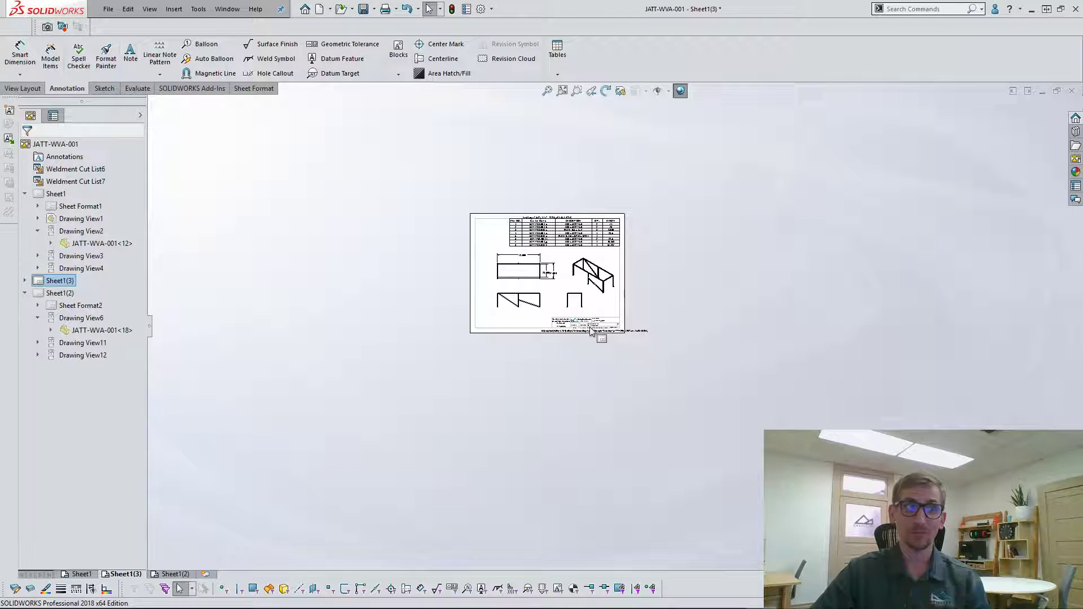
Step: Examine the frame's top and front views on the copied sheet Sheet1(3)
scroll(607, 355, "down", 8)
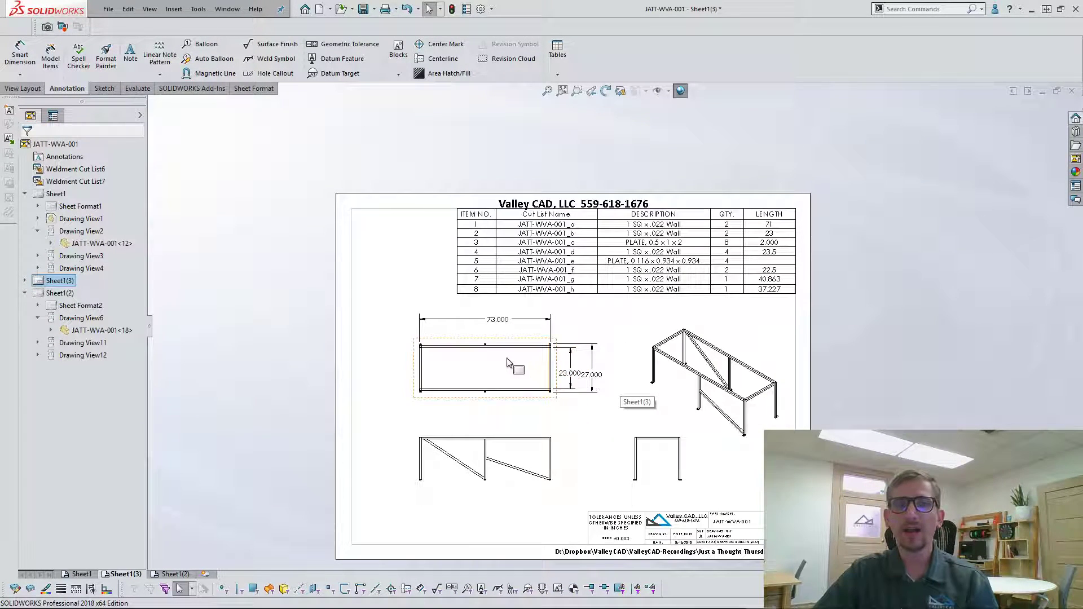
scroll(468, 401, "down", 2)
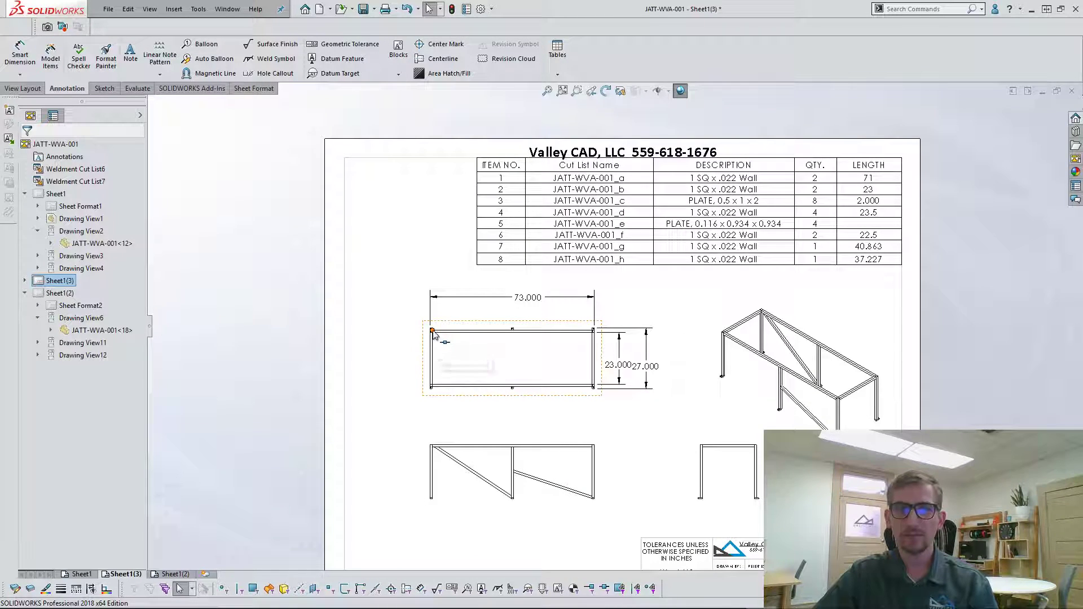
scroll(479, 491, "down", 3)
scroll(507, 514, "down", 2)
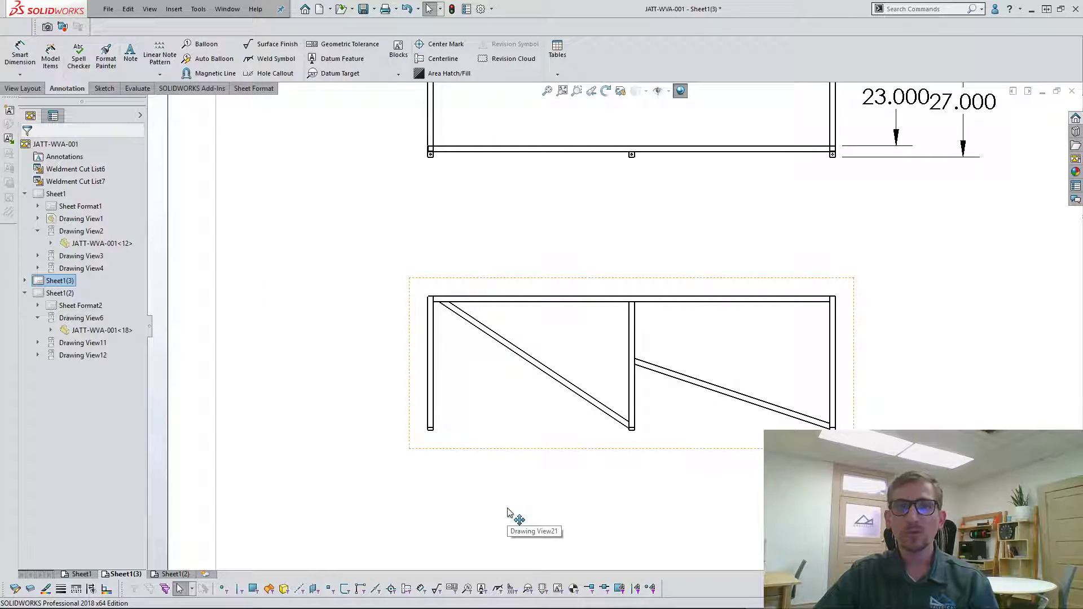
scroll(509, 514, "up", 3)
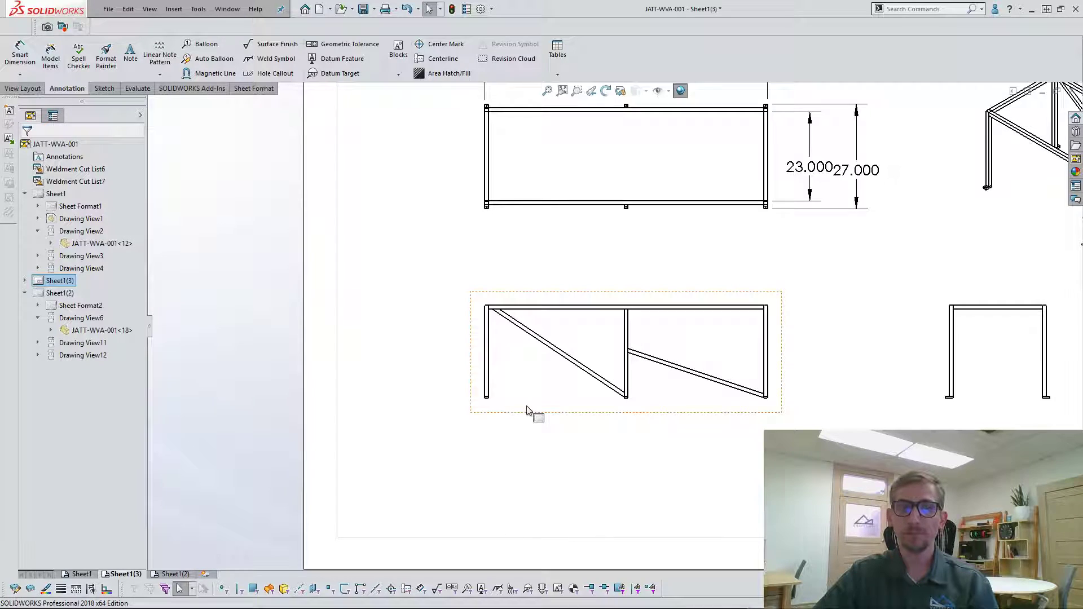
left_click(528, 410)
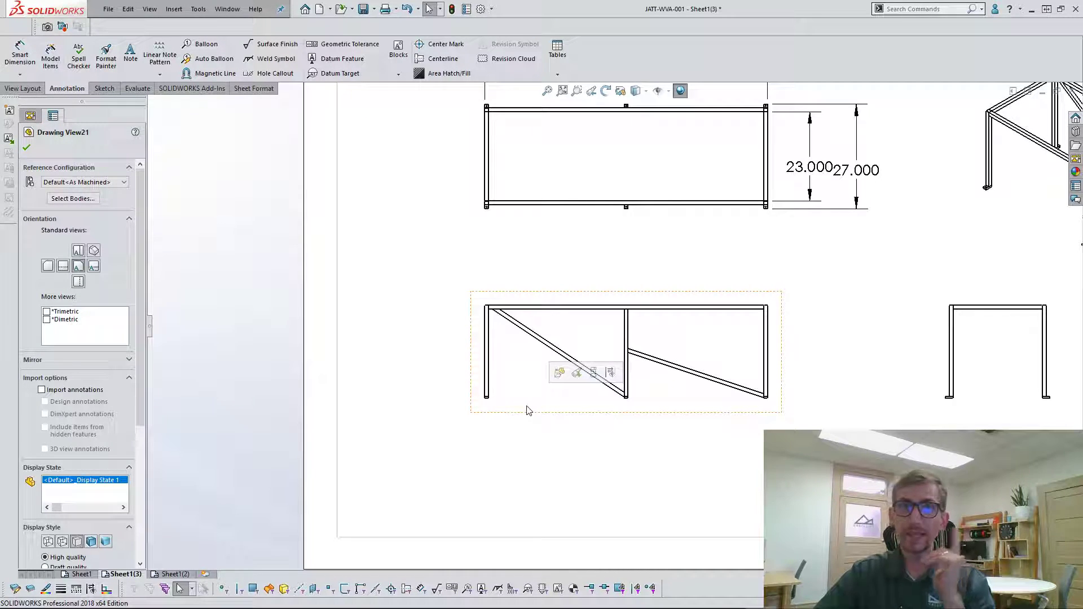
scroll(504, 370, "up", 2)
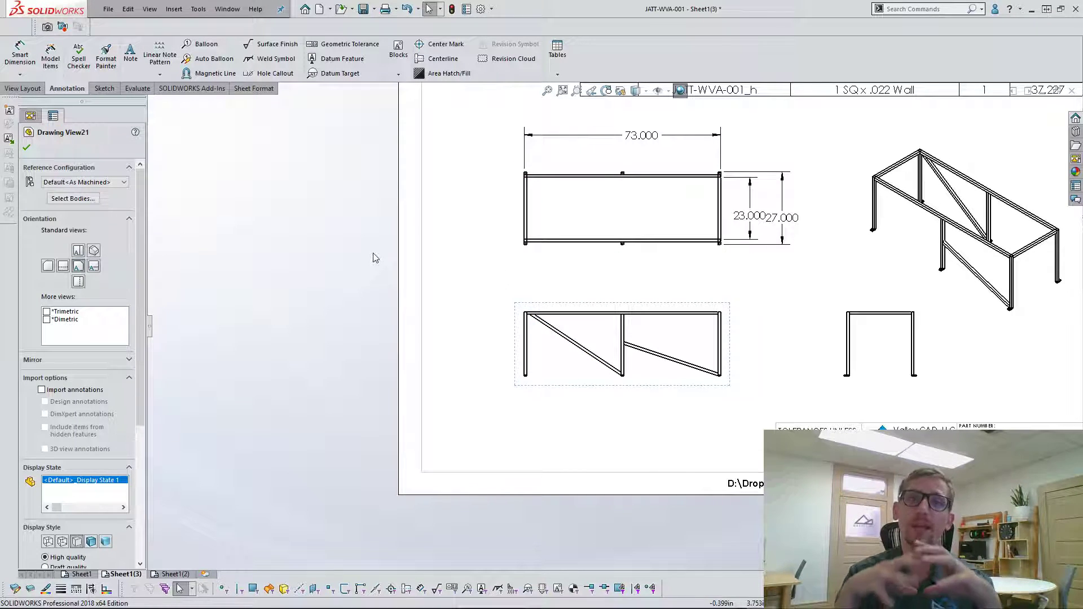
left_click(577, 234)
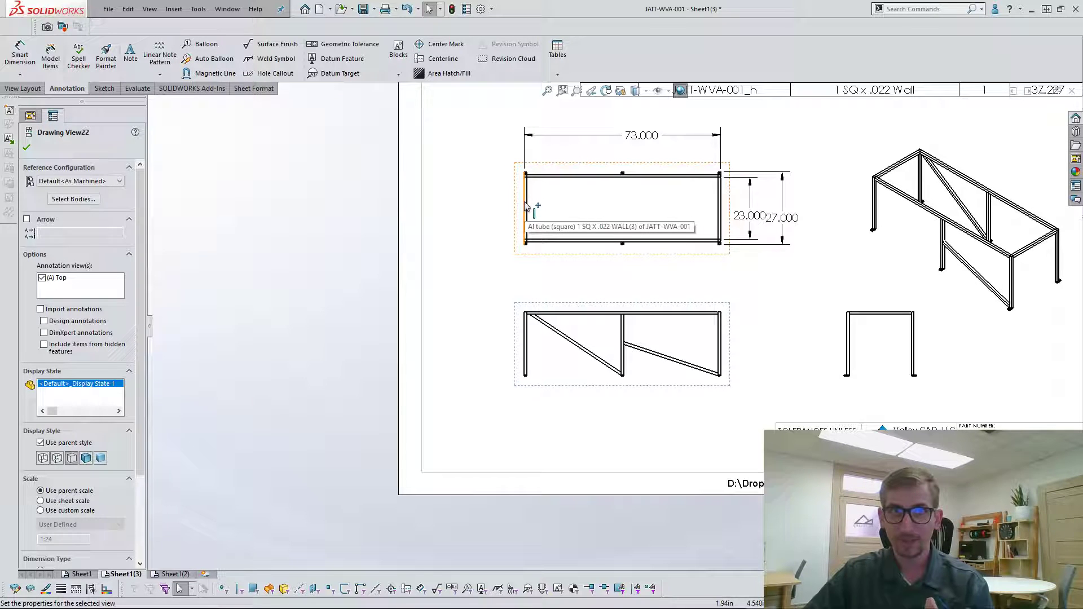
scroll(568, 348, "down", 3)
Step: Restrict the front view on Sheet1(3) to a single body, the foot plate with the hole under a frame leg
left_click(575, 374)
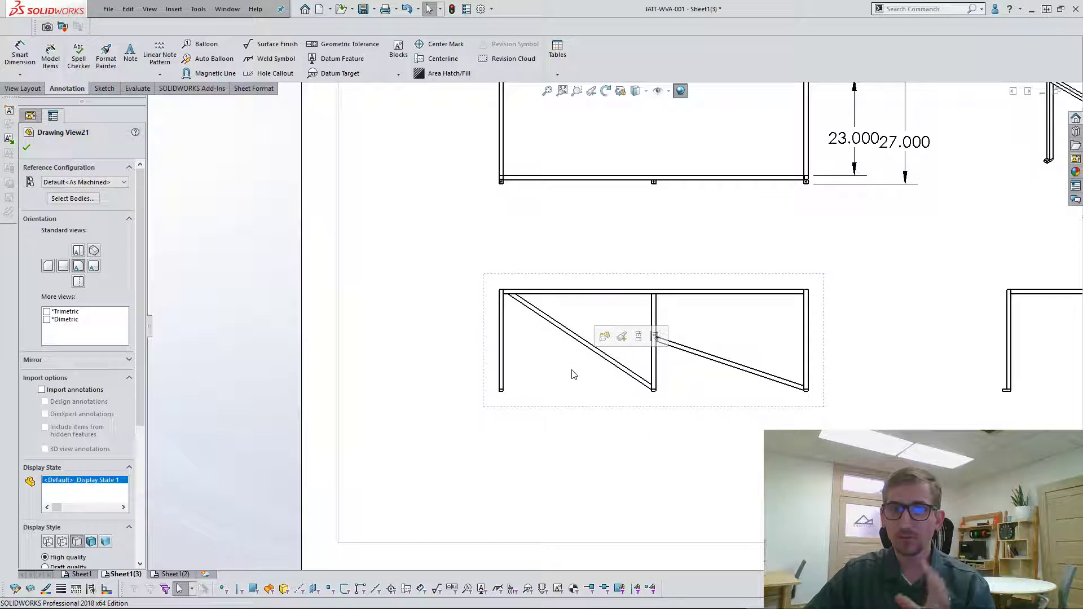
scroll(507, 398, "down", 2)
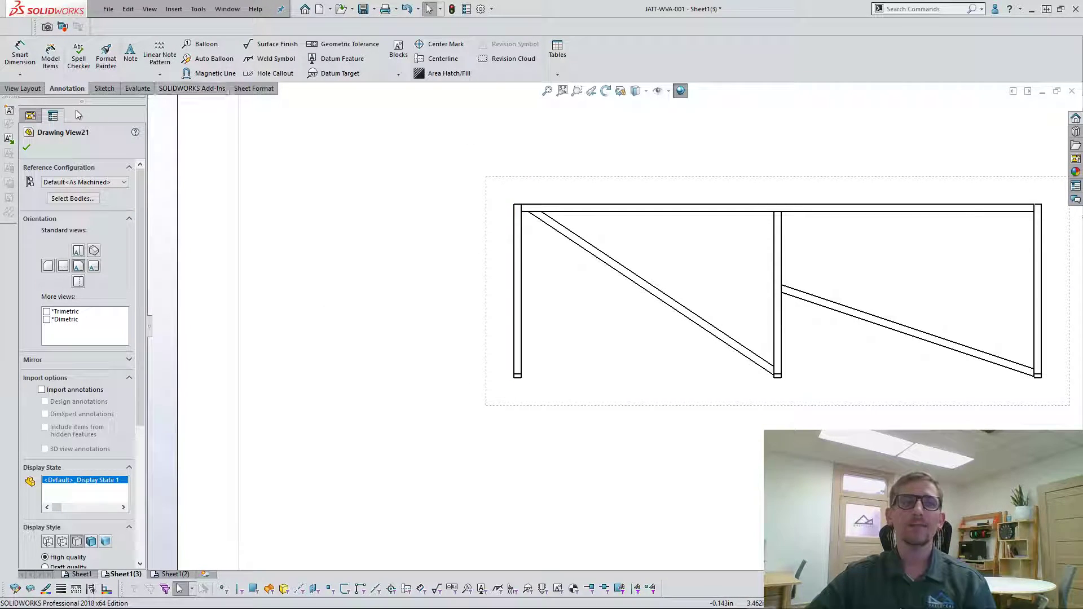
left_click(86, 199)
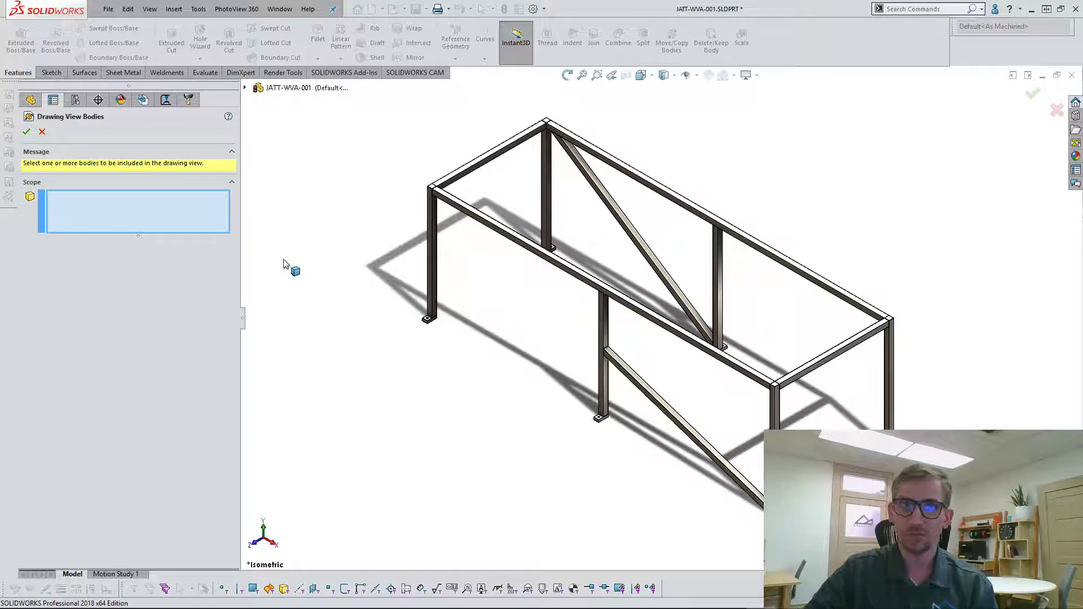
scroll(444, 330, "down", 8)
left_click(643, 274)
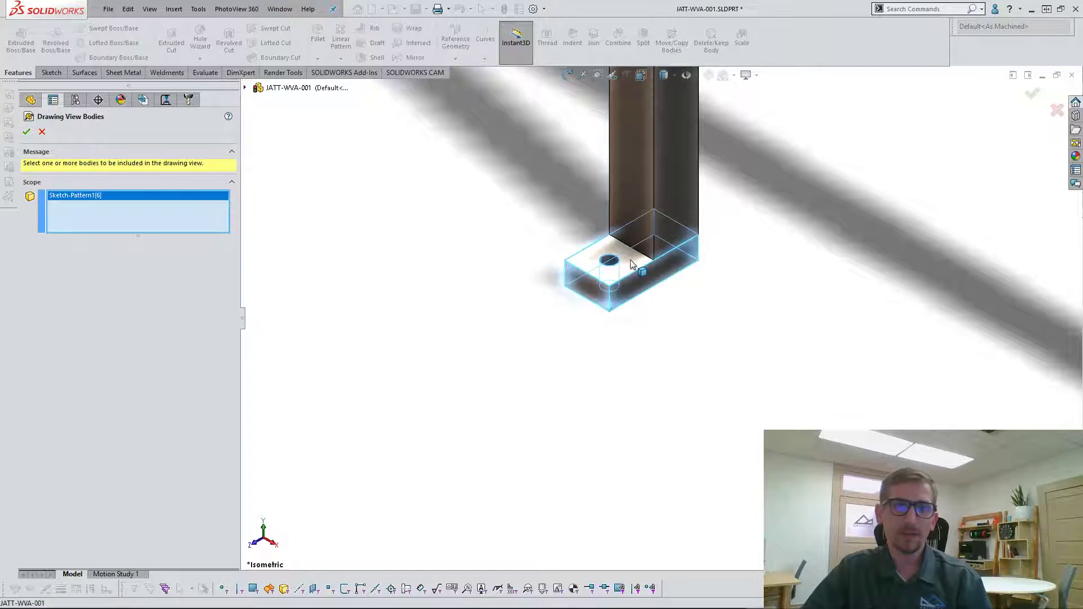
left_click(26, 133)
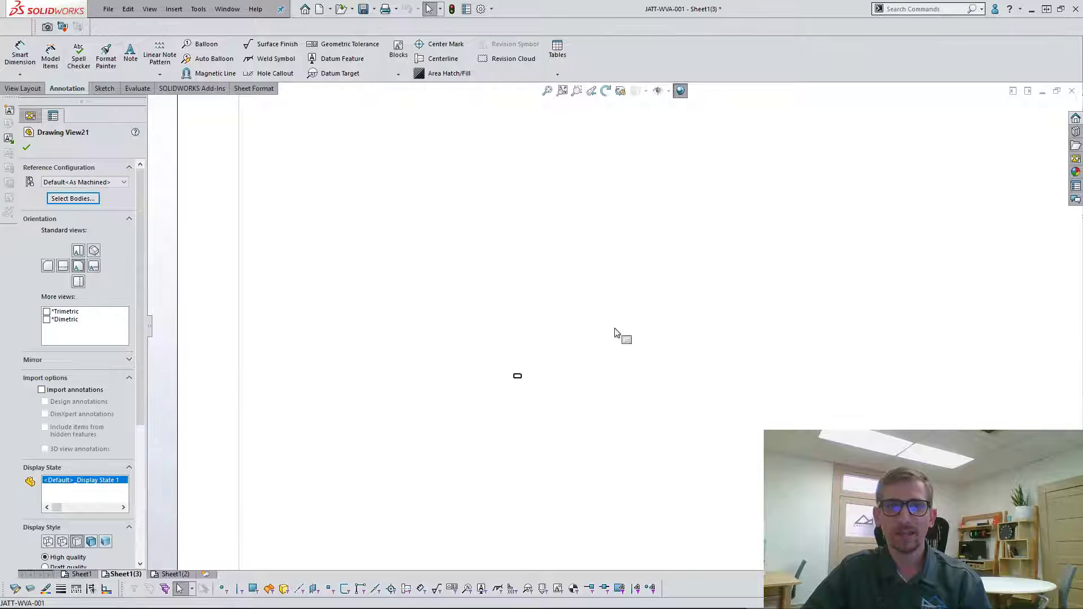
Step: Delete the projected top and right views of the full frame from Sheet1(3)
scroll(679, 307, "down", 3)
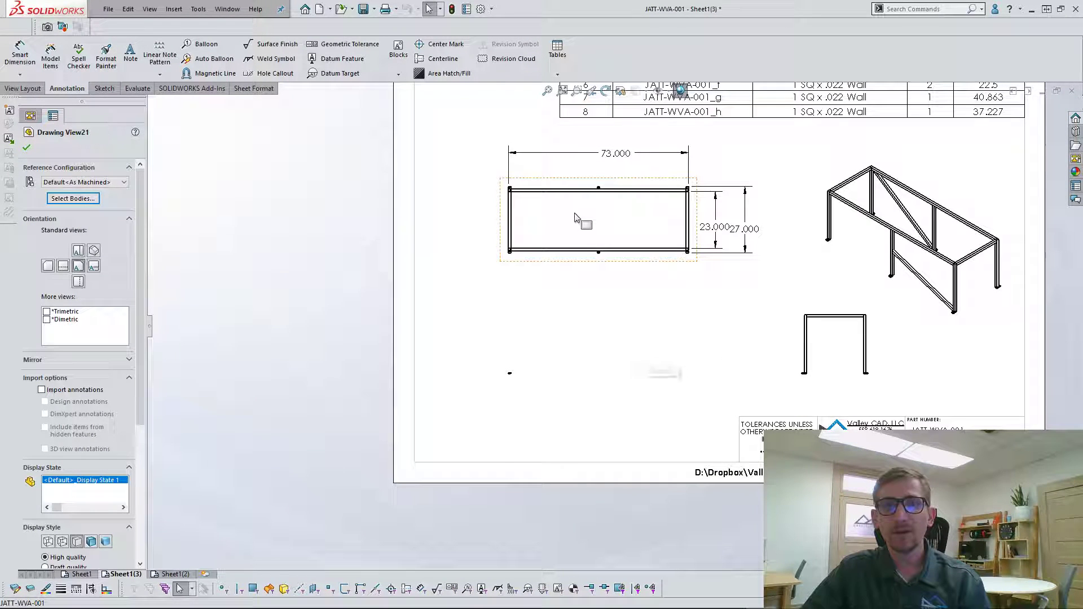
left_click(514, 376)
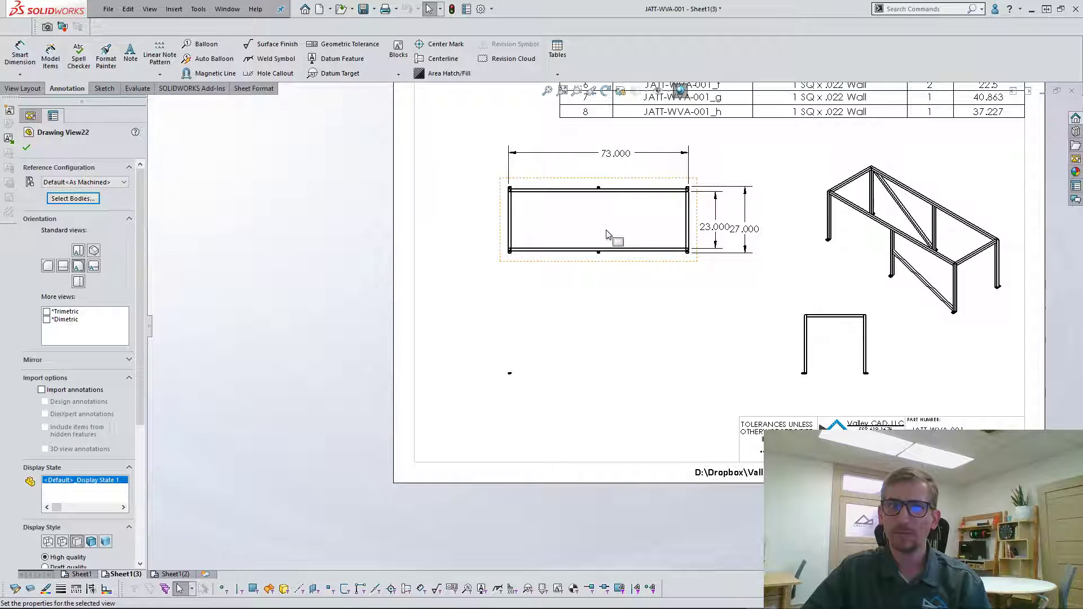
key("Delete")
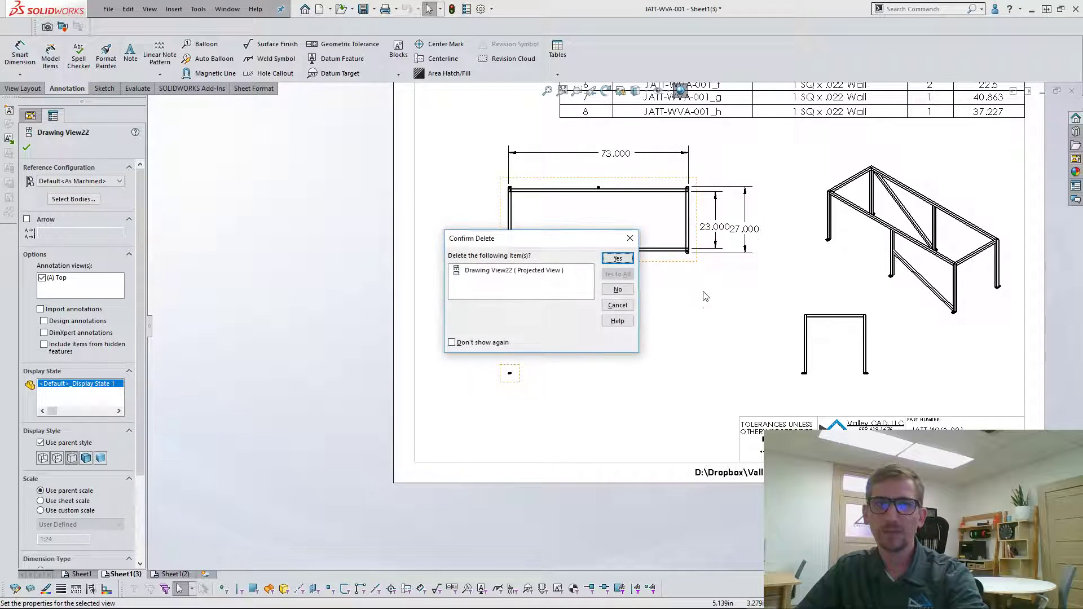
left_click(617, 264)
left_click(824, 362)
key("Delete")
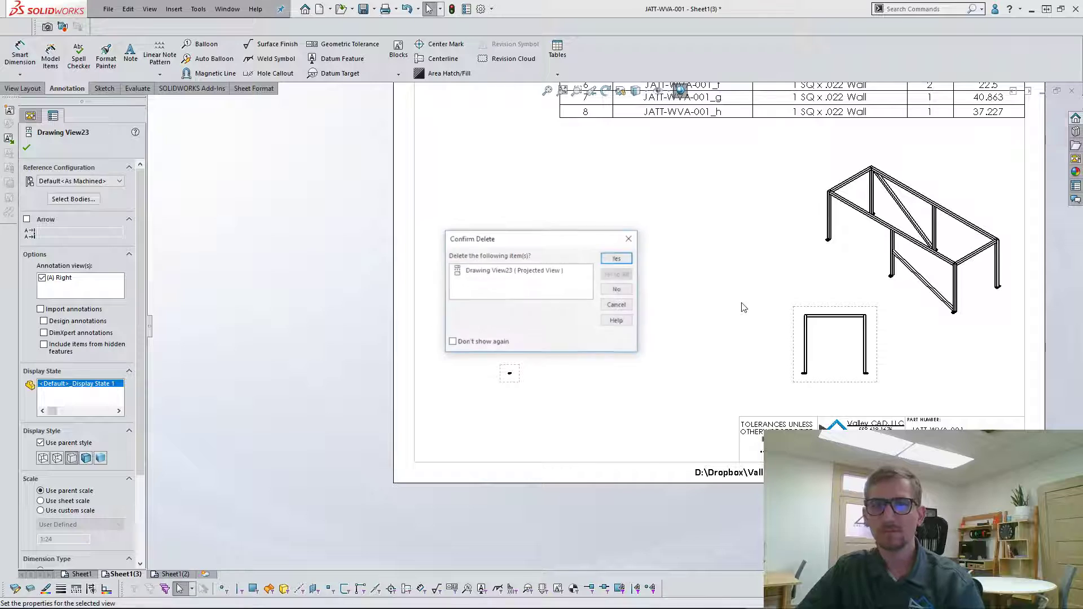
left_click(627, 262)
Step: Project a top view and a right view from the foot plate's front view and reposition the view group on the sheet
left_click(511, 374)
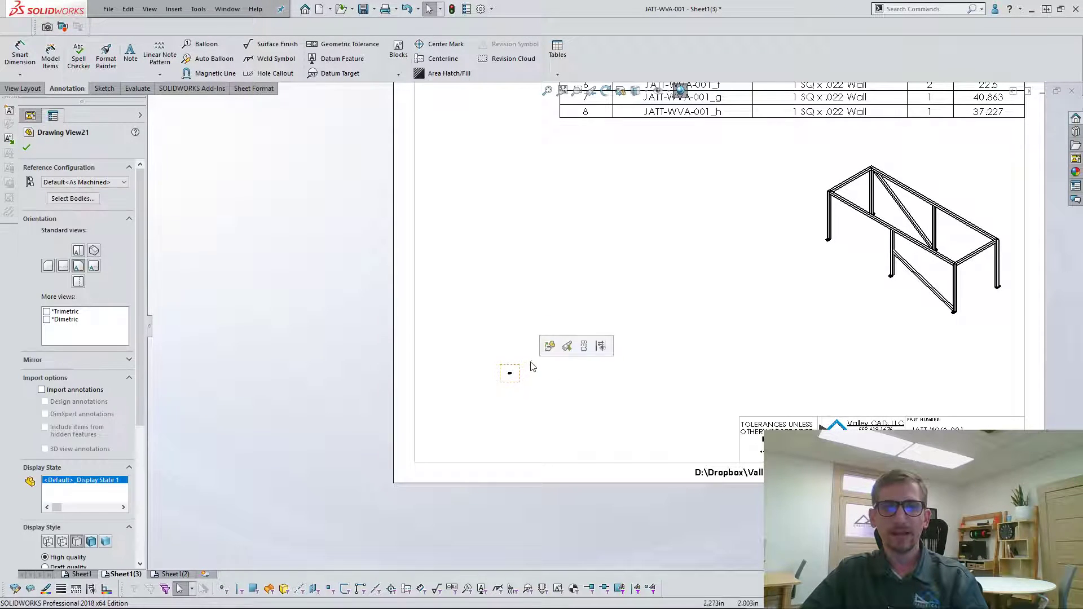
left_click(583, 346)
left_click(517, 283)
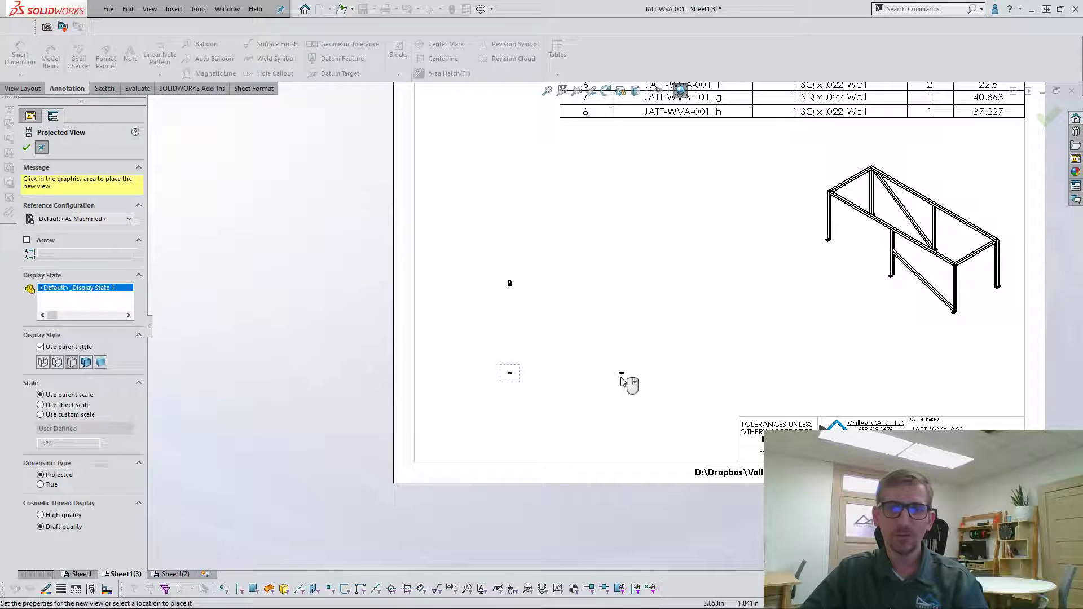
left_click(621, 377)
scroll(541, 377, "down", 3)
left_click_drag(513, 383, 585, 338)
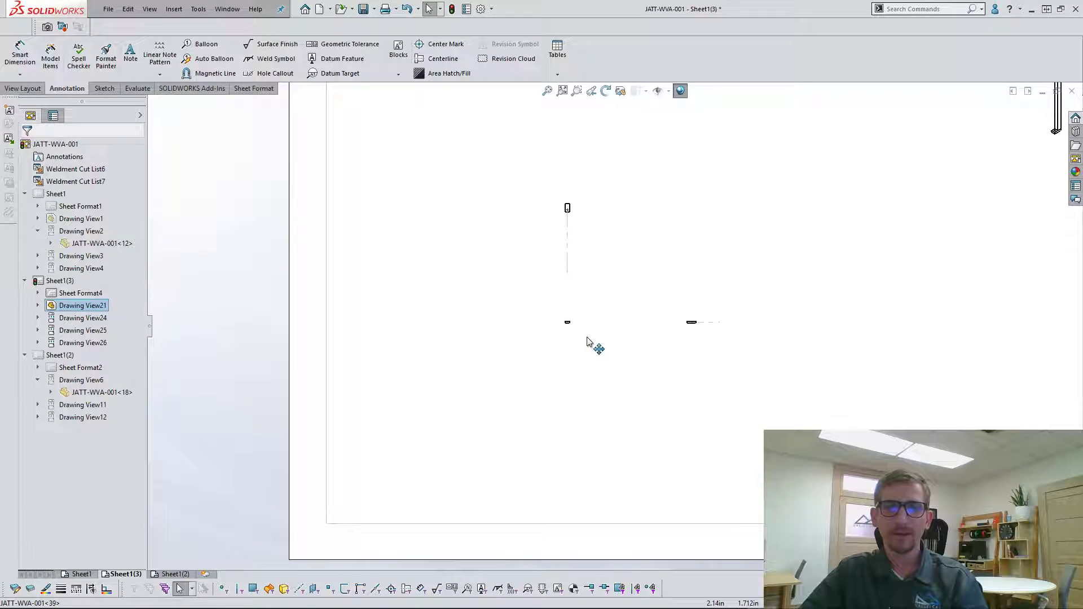
left_click(614, 326)
Step: Delete the isometric view of the full frame from Sheet1(3)
scroll(615, 326, "up", 5)
left_click(841, 284)
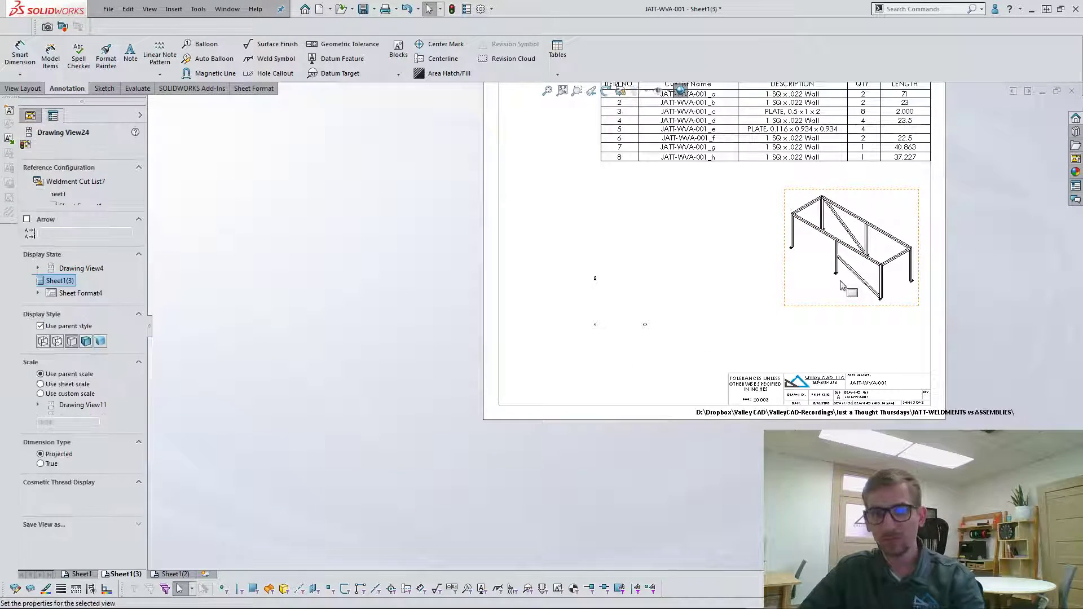
key("Delete")
left_click(617, 259)
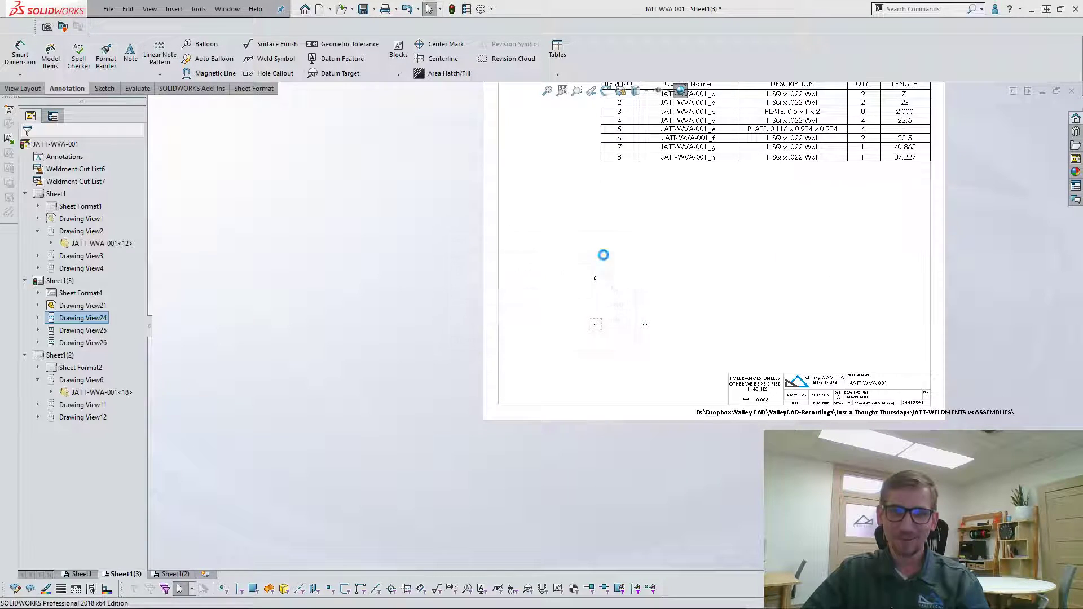
Step: Set the scale of Sheet1(3) to 1:5 and move the foot plate views back inside the sheet border
left_click(909, 603)
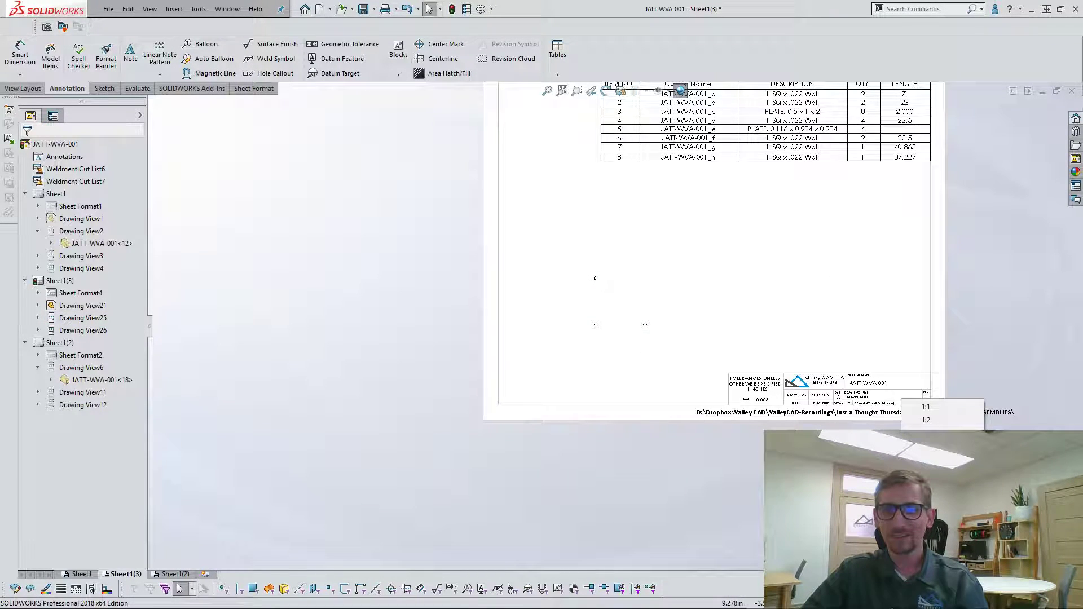
left_click(926, 433)
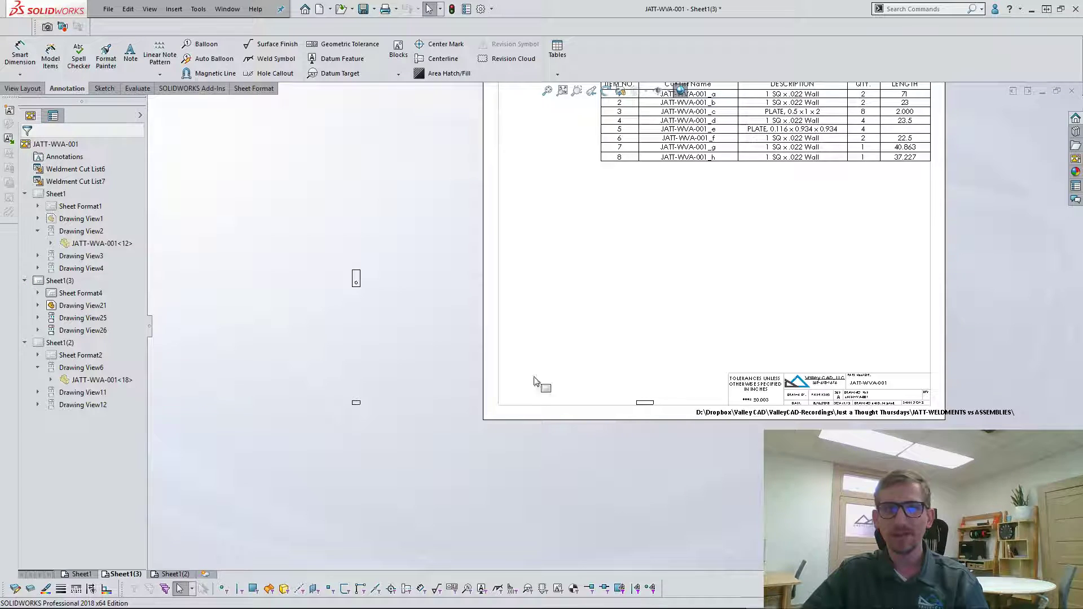
left_click_drag(637, 417, 697, 331)
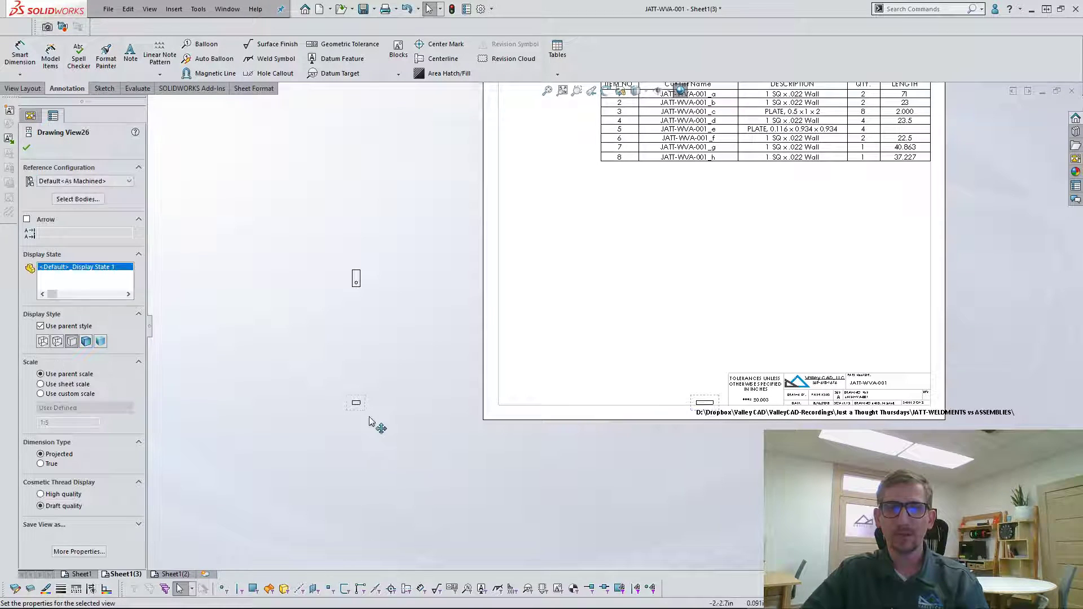
mouse_move(369, 413)
left_mouse_down()
mouse_move(507, 342)
mouse_move(657, 335)
left_mouse_up()
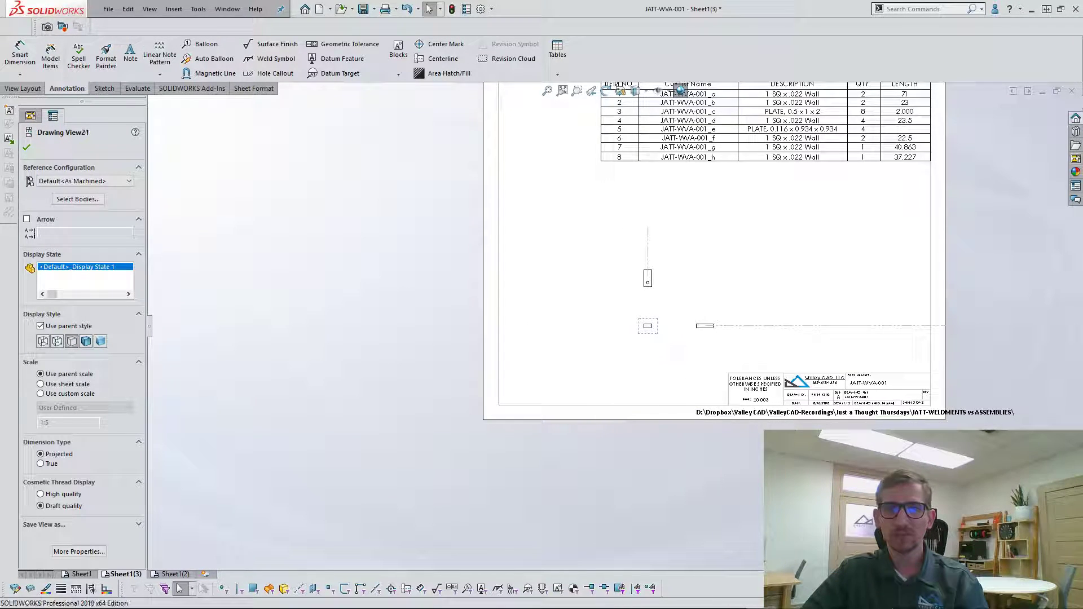
left_click(642, 369)
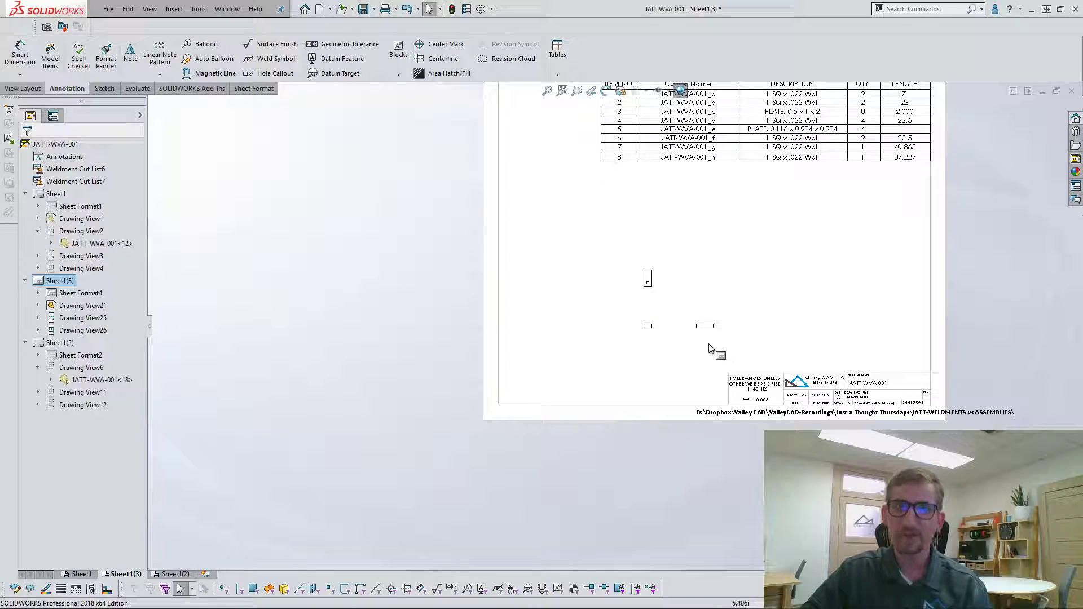
Step: Insert model dimensions from the entire model into the front, top and right views of the foot plate
scroll(710, 350, "down", 3)
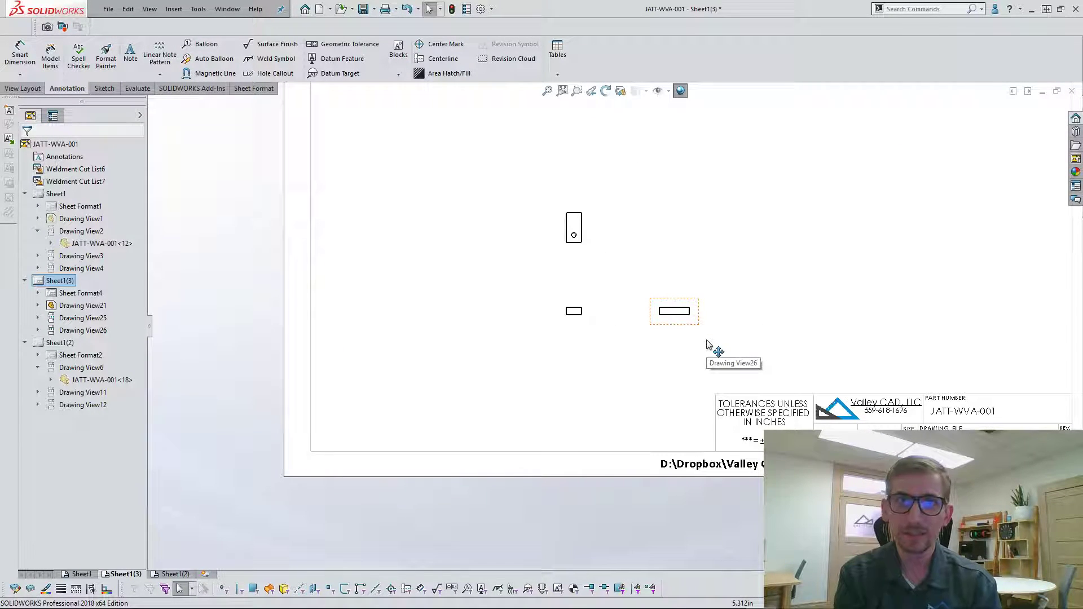
scroll(553, 270, "down", 3)
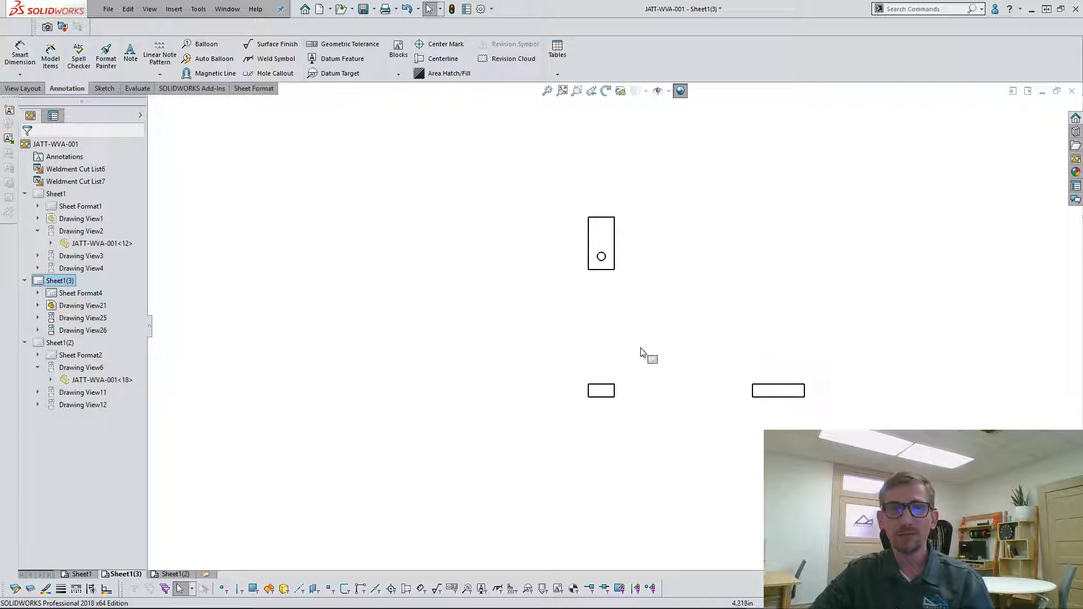
scroll(641, 352, "up", 3)
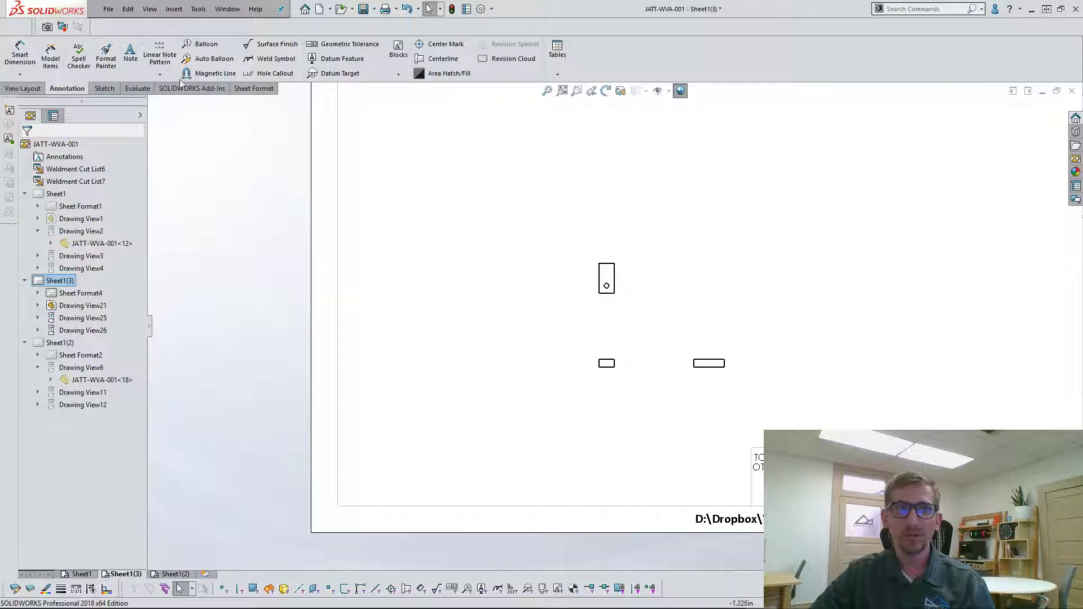
left_click(51, 60)
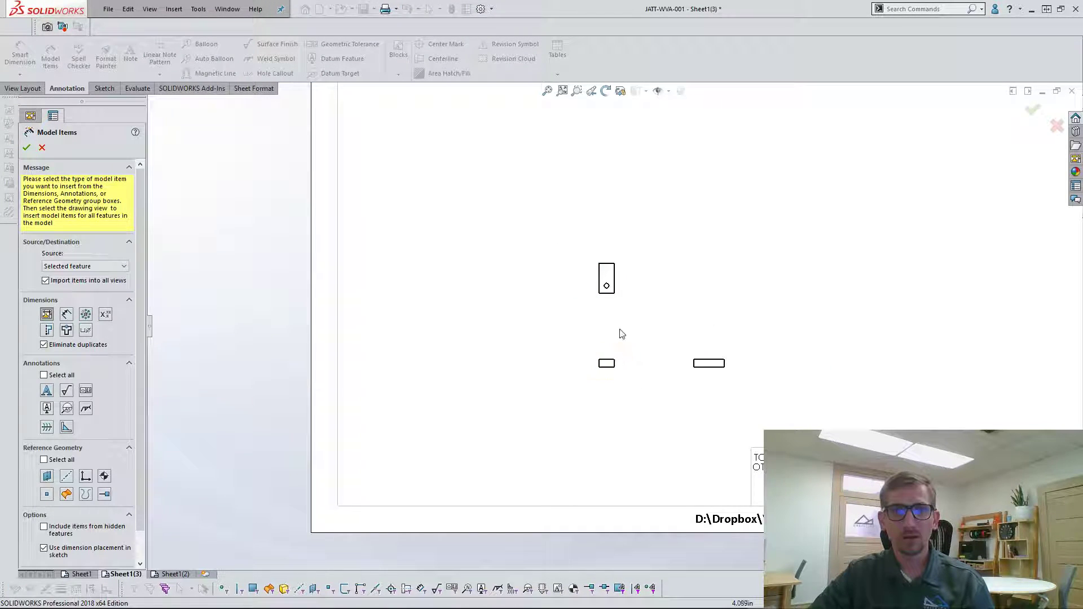
left_click(621, 355)
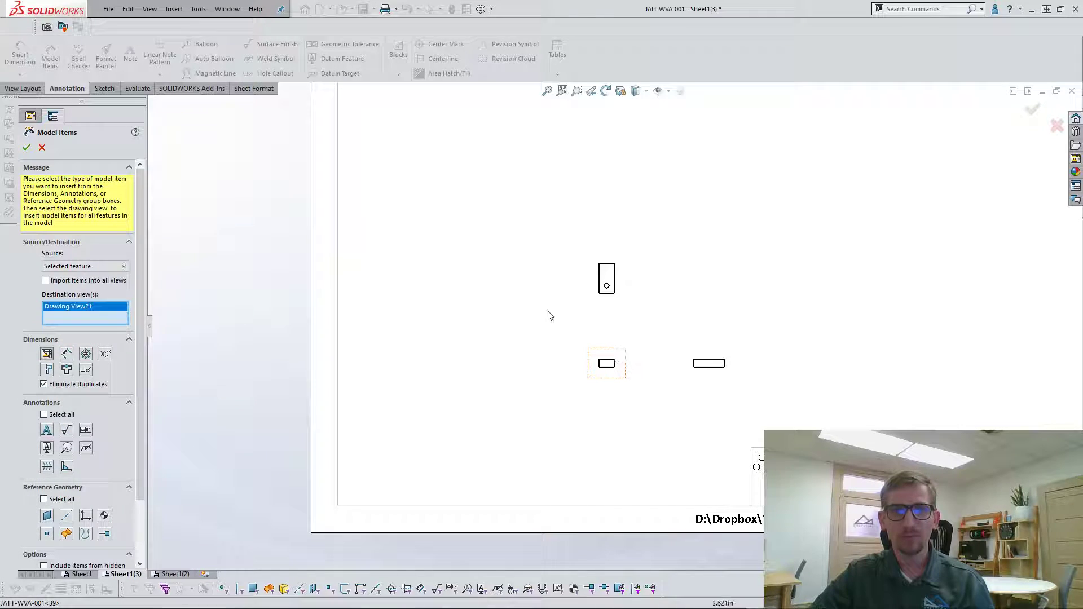
left_click(611, 305)
left_click(709, 363)
left_click(27, 148)
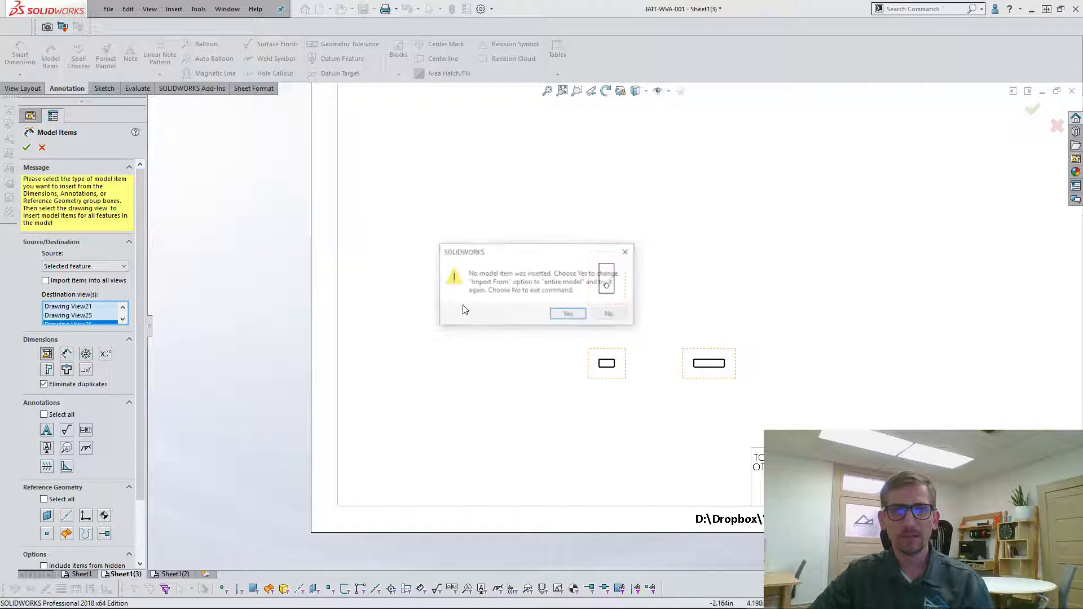
left_click(566, 315)
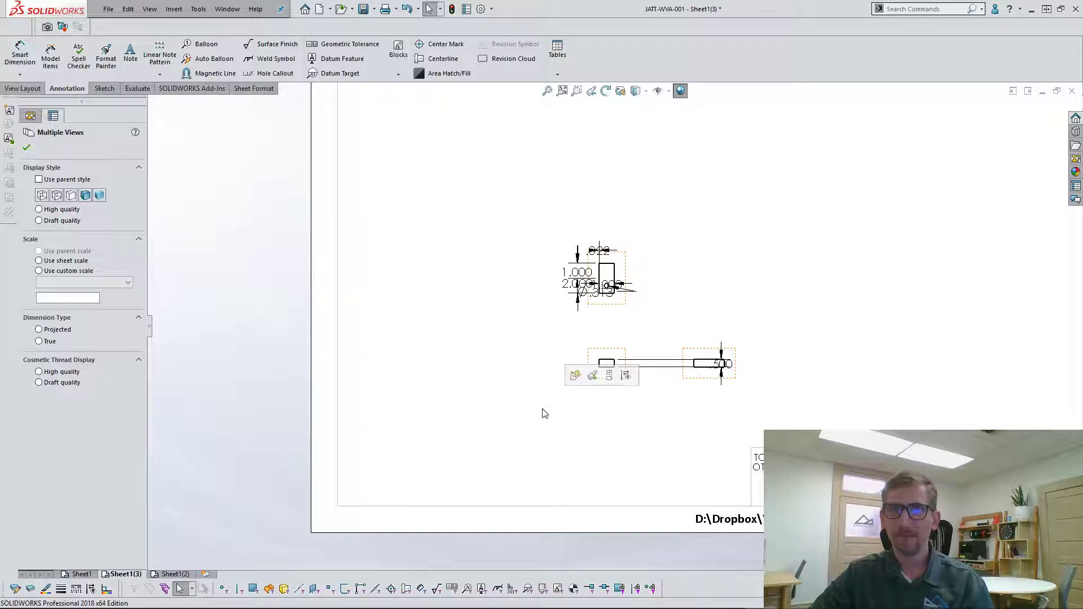
Step: Move the foot plate's thickness dimension from the right view to the front view
scroll(654, 341, "up", 2)
left_click_drag(754, 384, 505, 324, "shift")
left_click(568, 252)
Step: Move the hole diameter and plate width dimensions clear of the top view and delete the .022 dimension
scroll(566, 248, "up", 3)
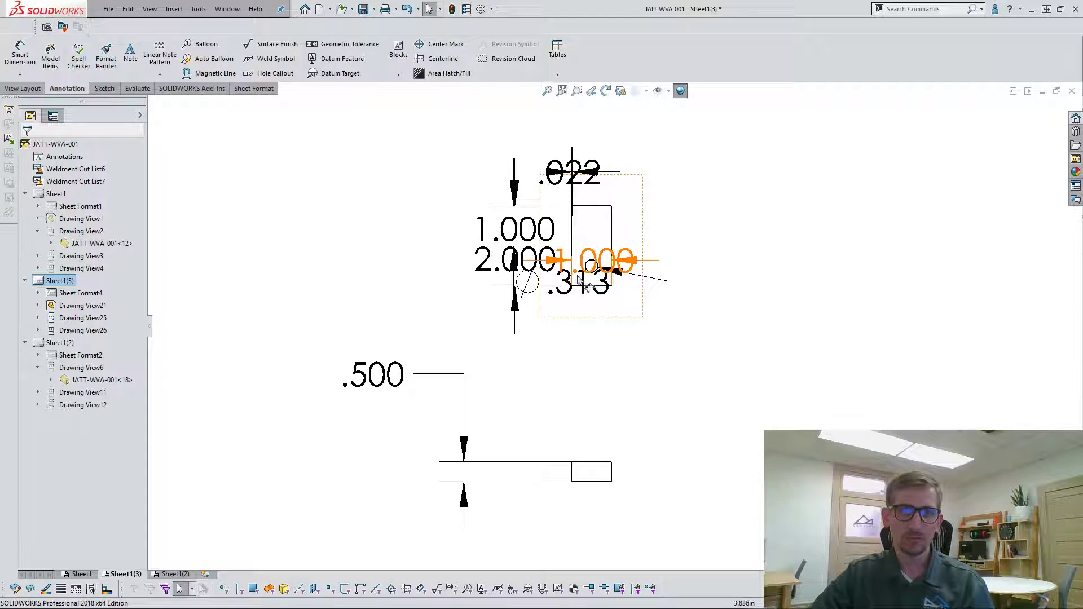
left_click_drag(589, 288, 765, 324)
left_click_drag(598, 260, 685, 127)
left_click_drag(594, 183, 437, 163)
key("Delete")
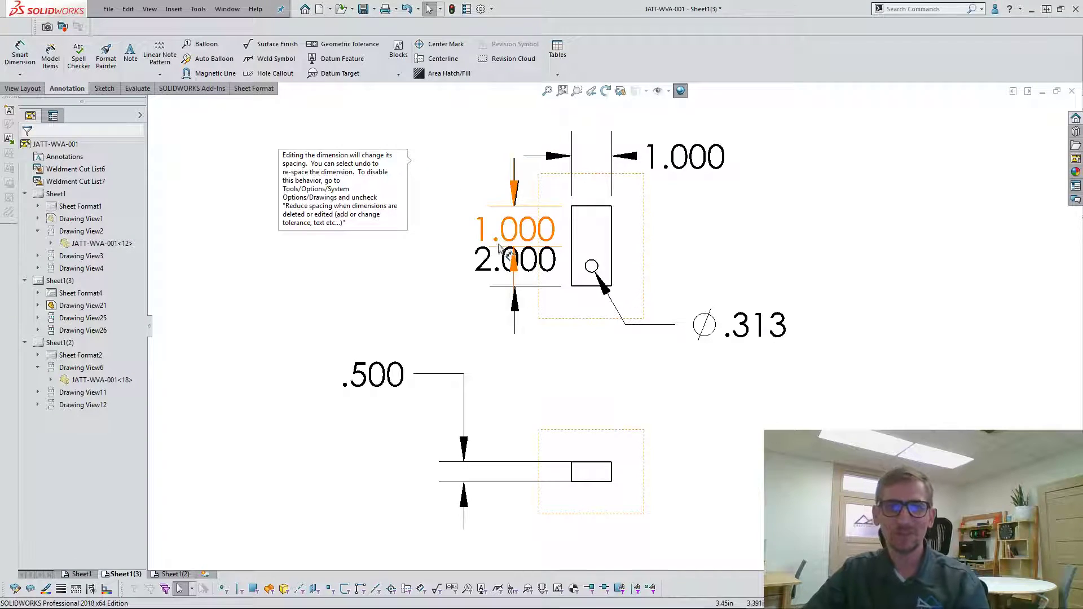
Step: Move the 2.000 length dimension clear of the foot plate's top view and delete the vertical 1.000 dimension
left_click_drag(499, 265, 353, 254)
left_click(736, 252)
left_click(525, 237)
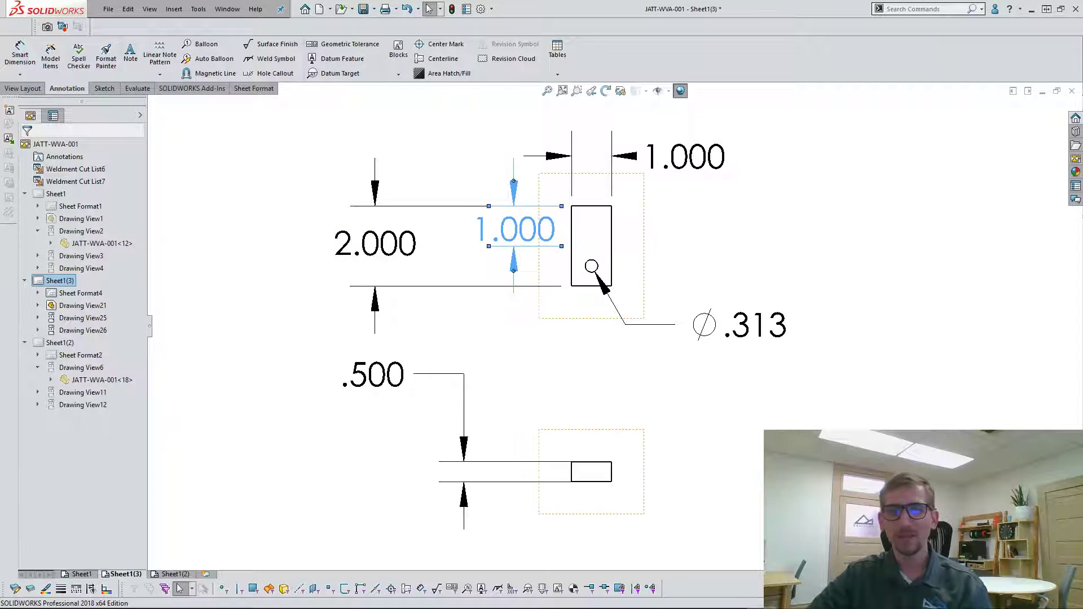
key("Delete")
key("f")
left_click(879, 356)
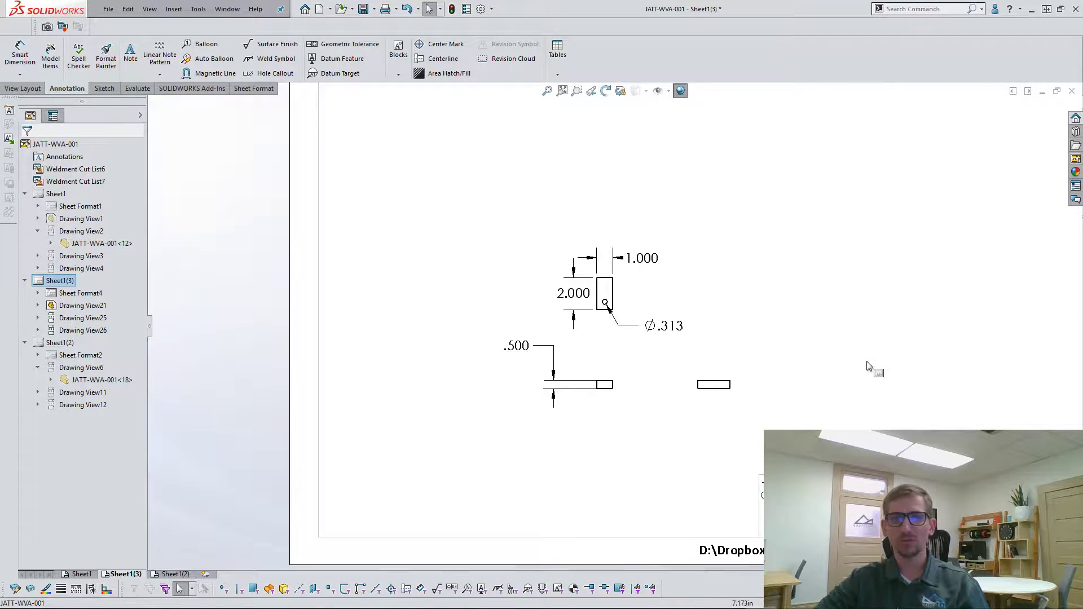
Step: Delete the stray .116 dimension overlapping the cut list table on Sheet1(3)
key("f")
scroll(643, 220, "down", 8)
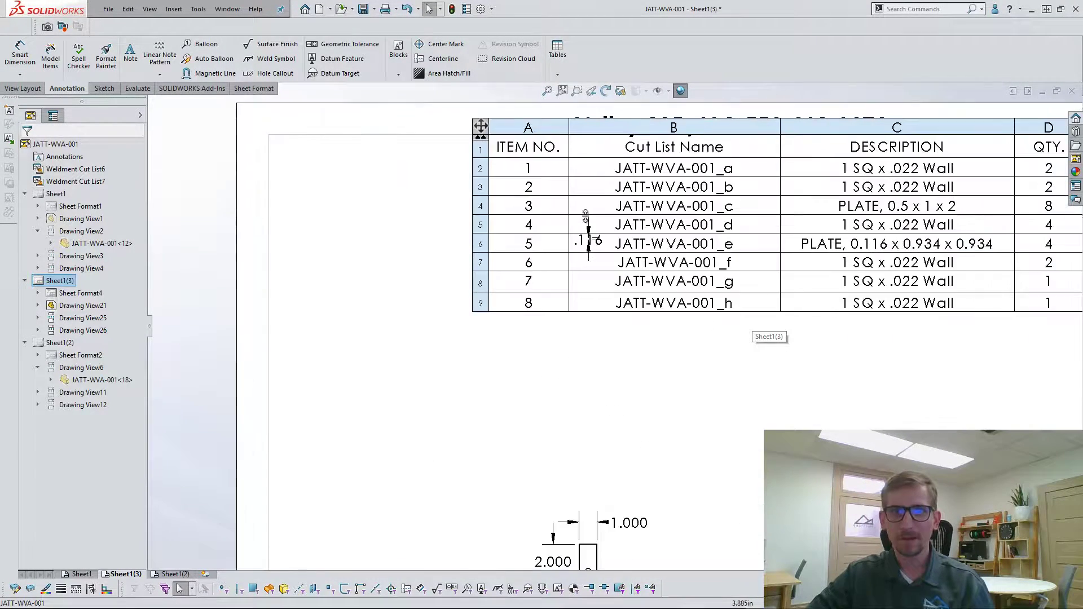
left_click(590, 242)
key("Delete")
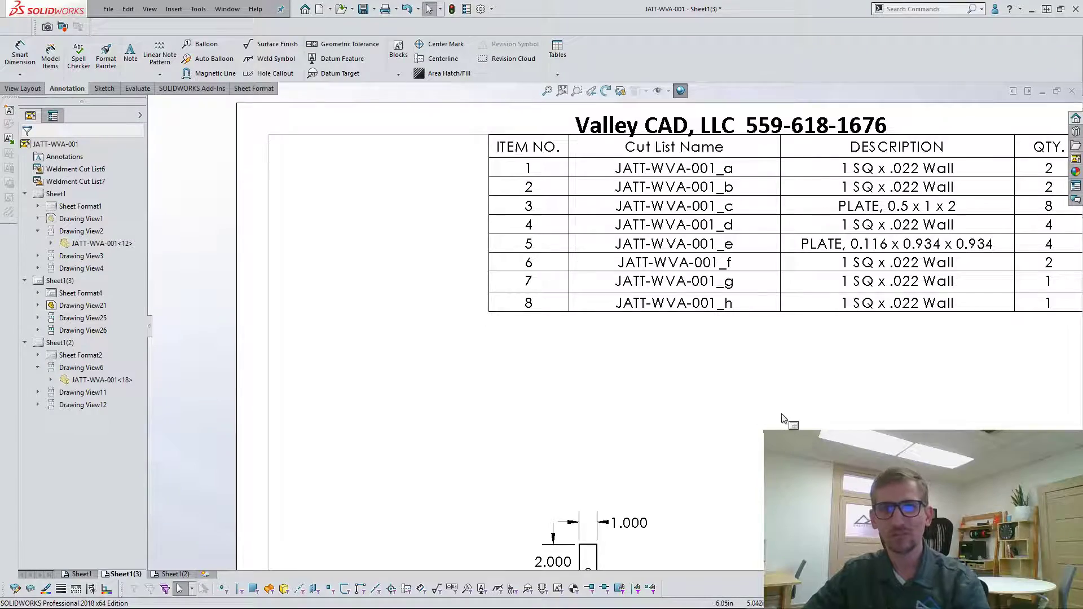
scroll(657, 410, "up", 5)
scroll(657, 410, "down", 3)
scroll(643, 339, "up", 4)
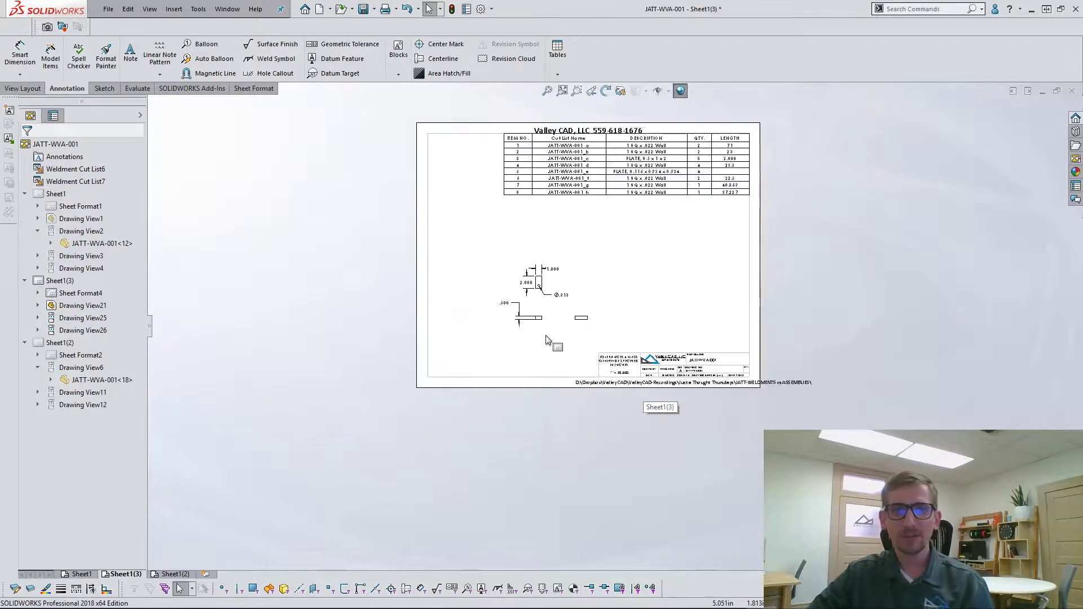
scroll(630, 248, "down", 4)
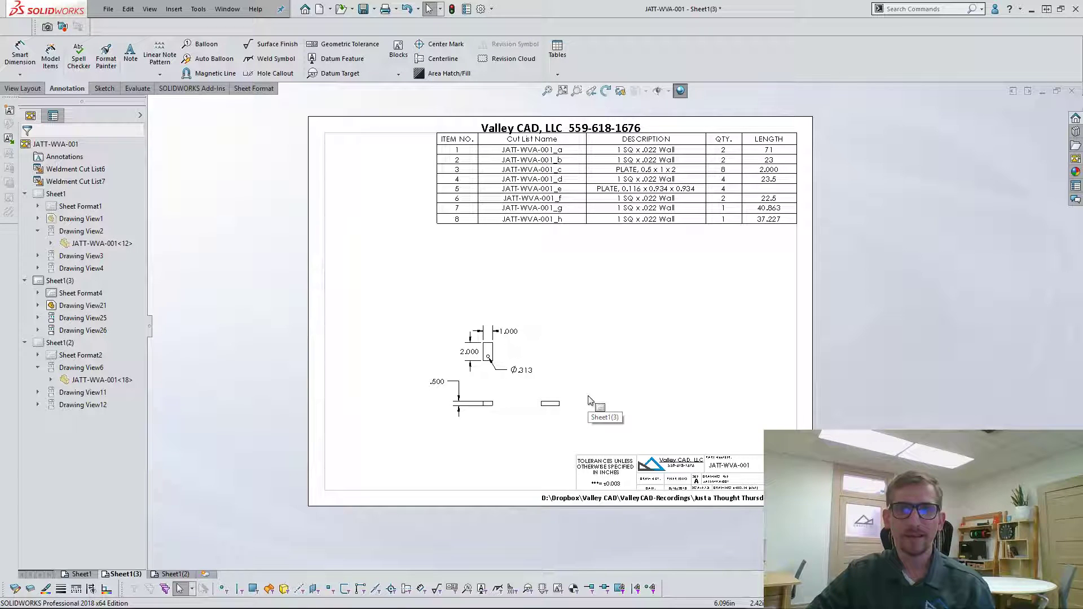
Step: Hide every row of the Sheet1(3) cut list except item 3, JATT-WVA-001_c
left_click(517, 144)
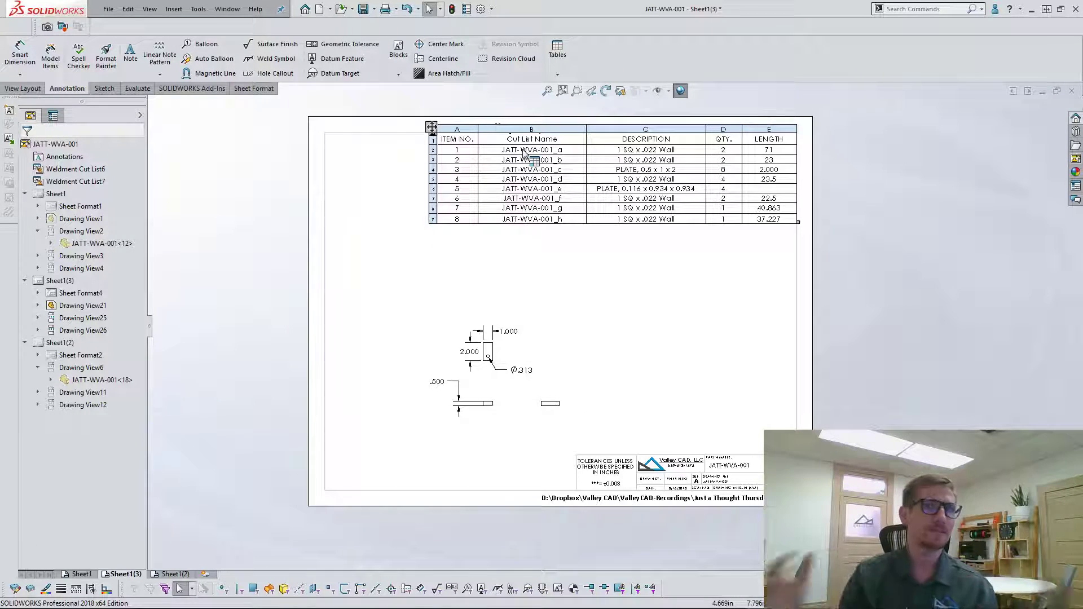
left_click(431, 127)
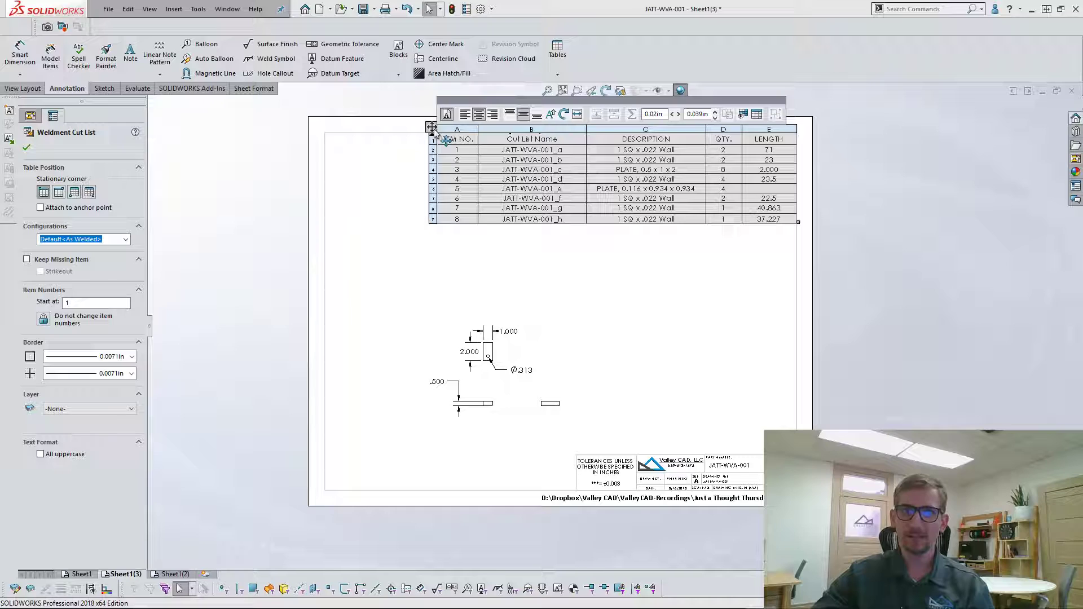
left_click(742, 114)
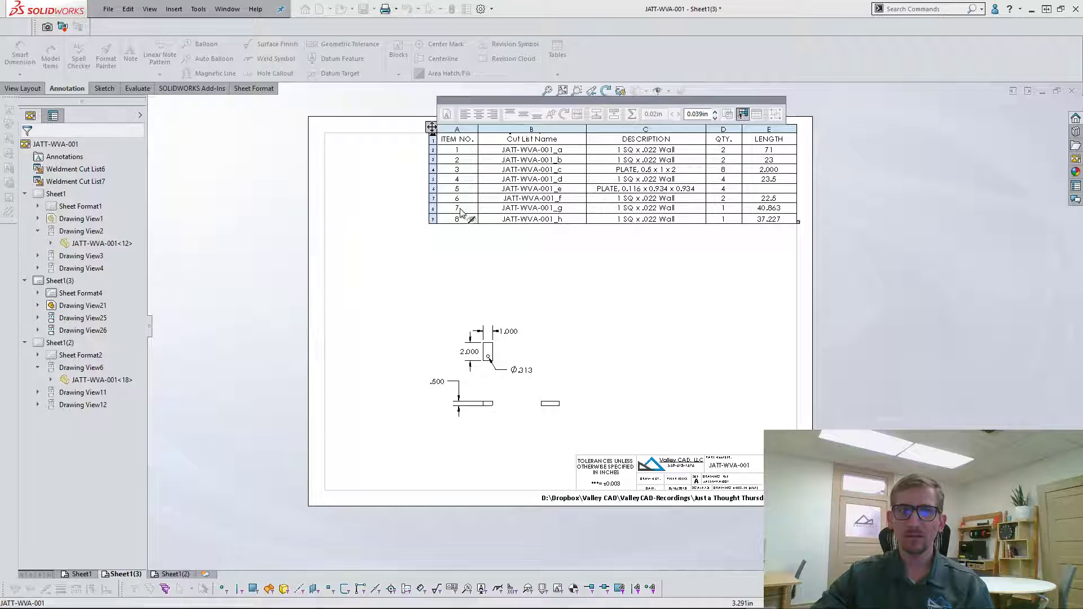
left_click(434, 220)
left_click_drag(434, 220, 434, 151)
key("Delete")
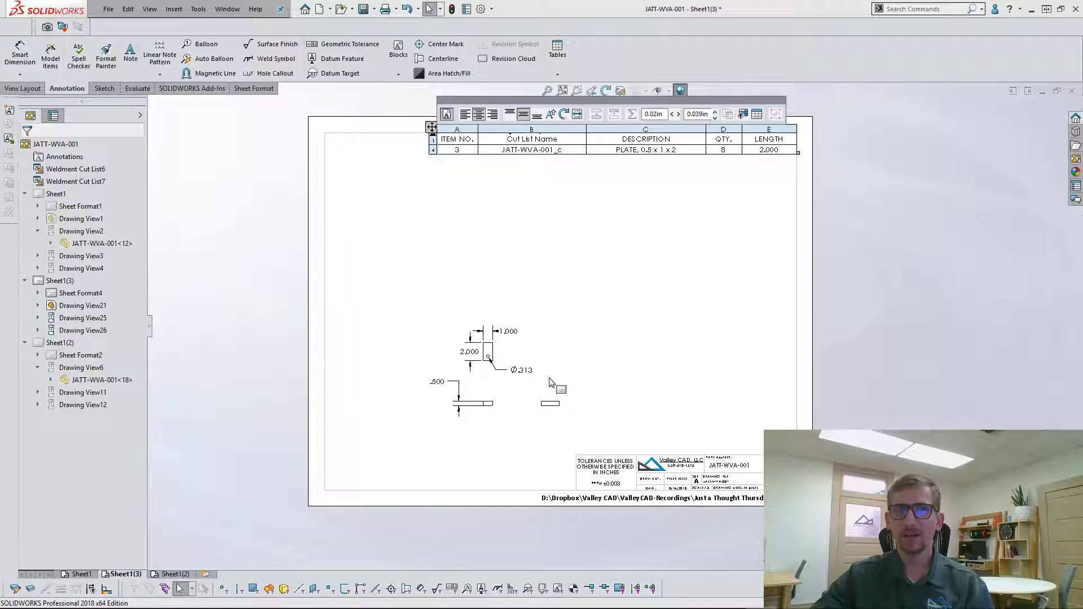
left_click(664, 252)
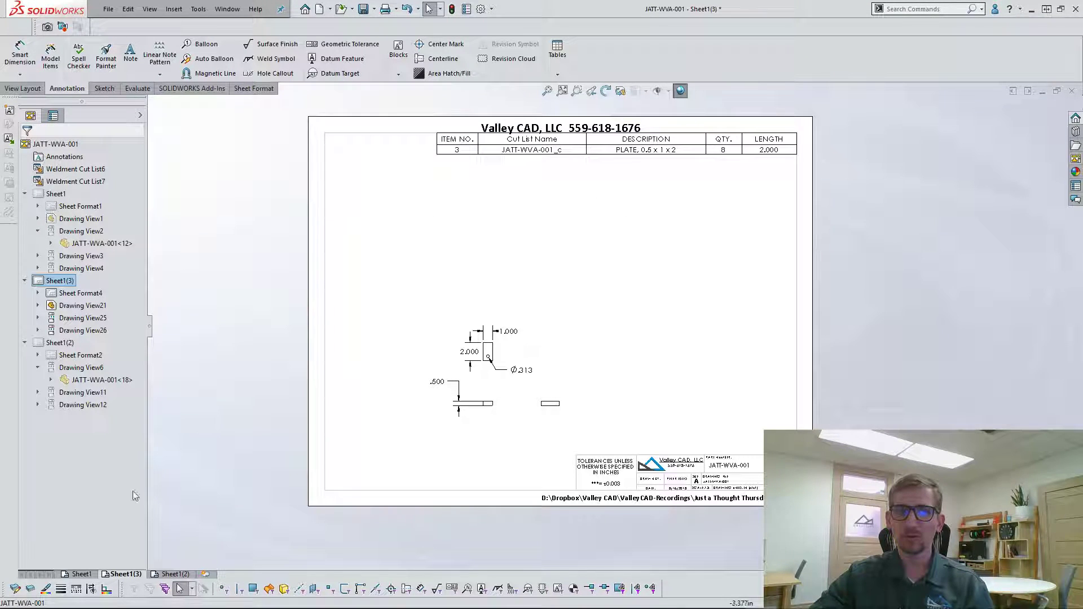
Step: Review the full cut list on Sheet1 and the tube views on Sheet1(2), returning to Sheet1(3)
left_click(81, 573)
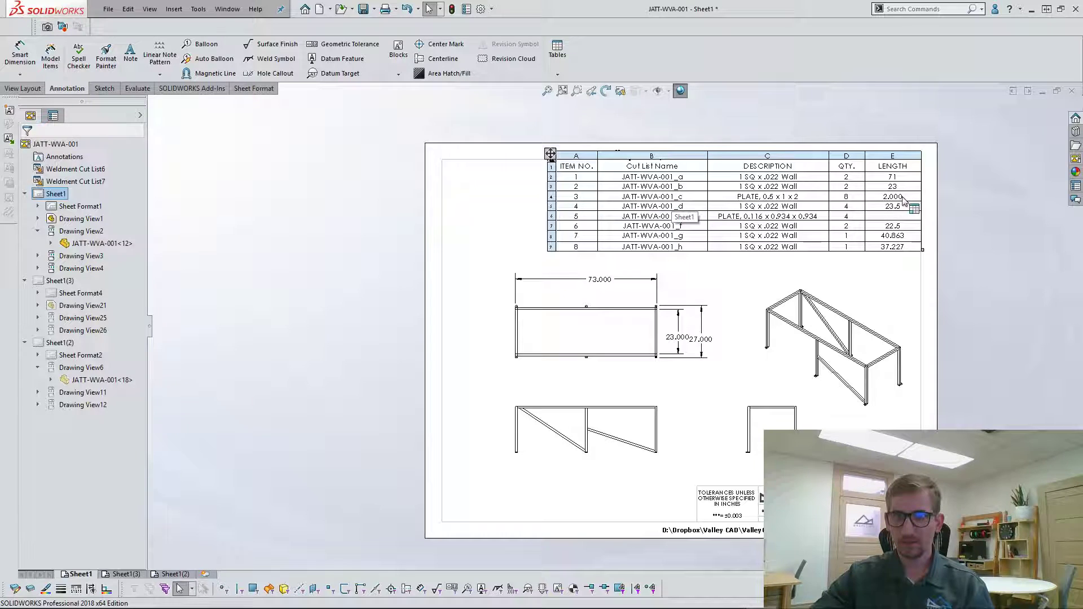
left_click(174, 574)
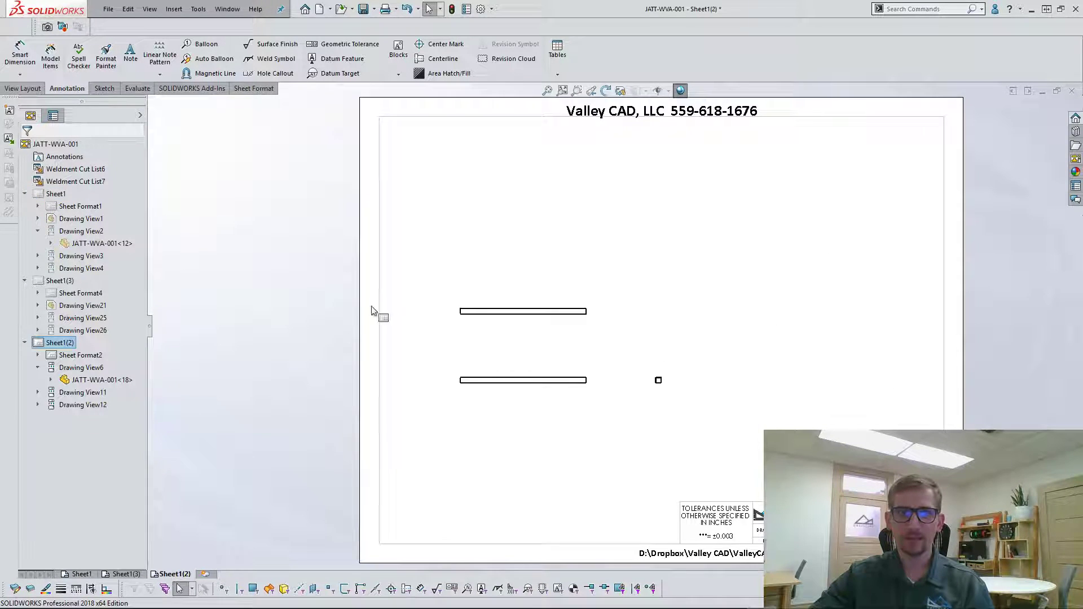
left_click(135, 574)
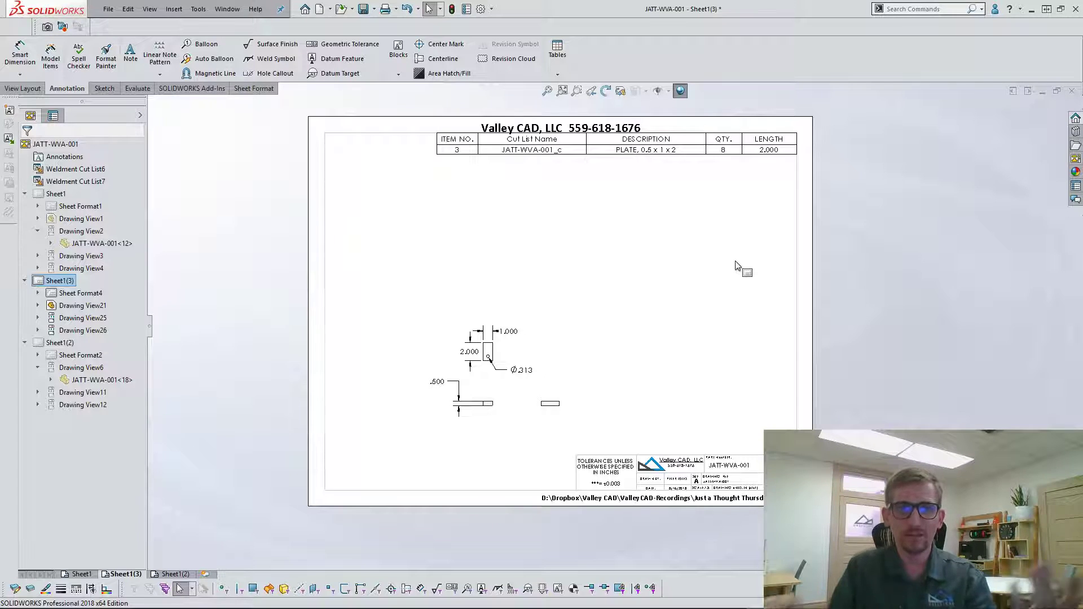
Step: Switch to the JATT-WVA-001 part and roll the model forward past Base-Flange1 to include the sheet metal features
key("ctrl+Tab")
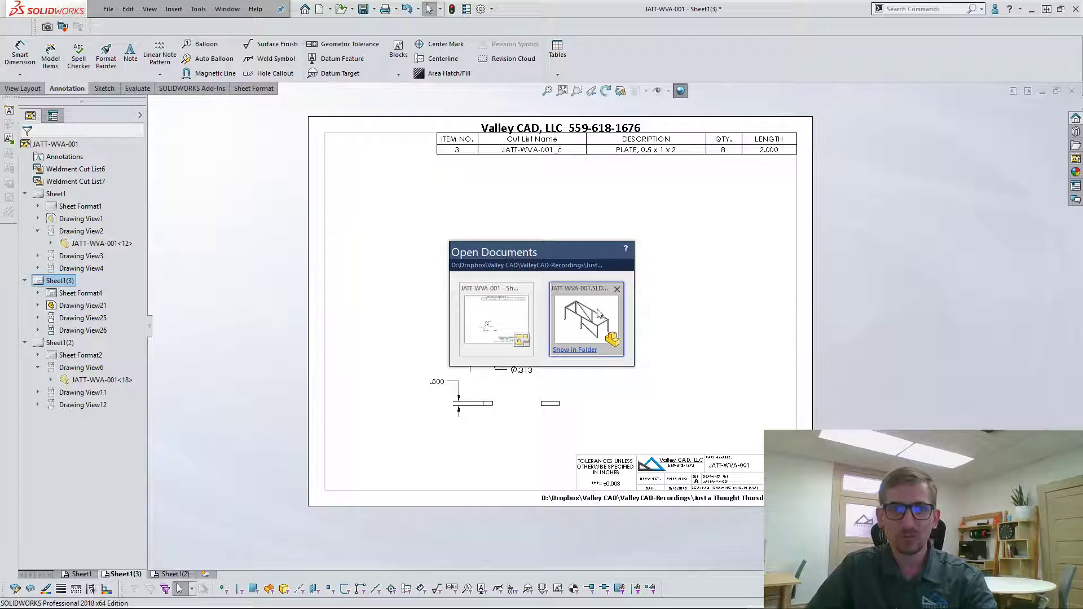
key("f")
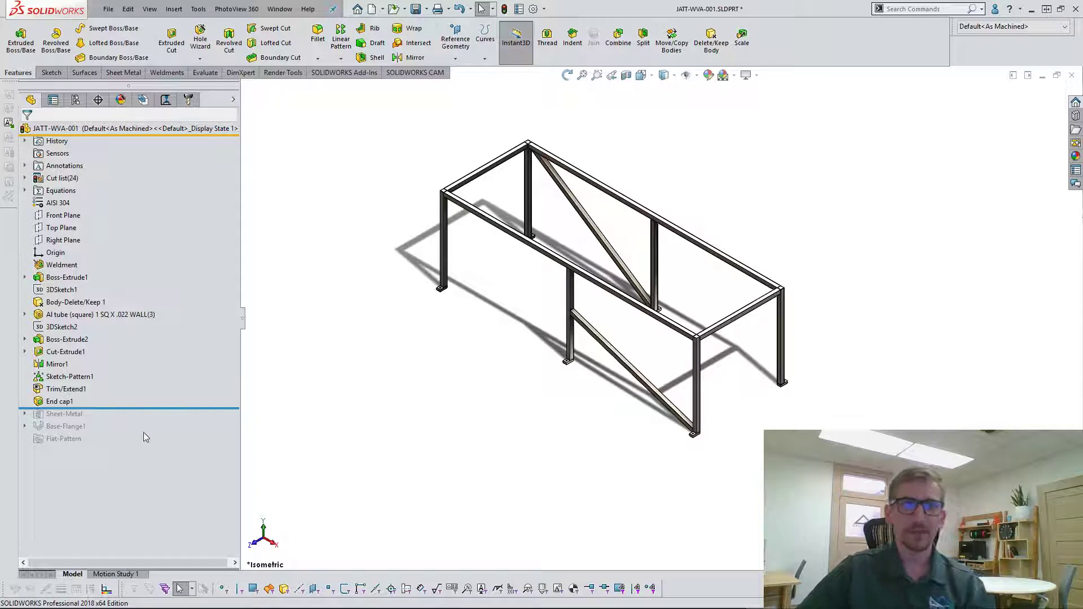
left_click_drag(97, 417, 137, 450)
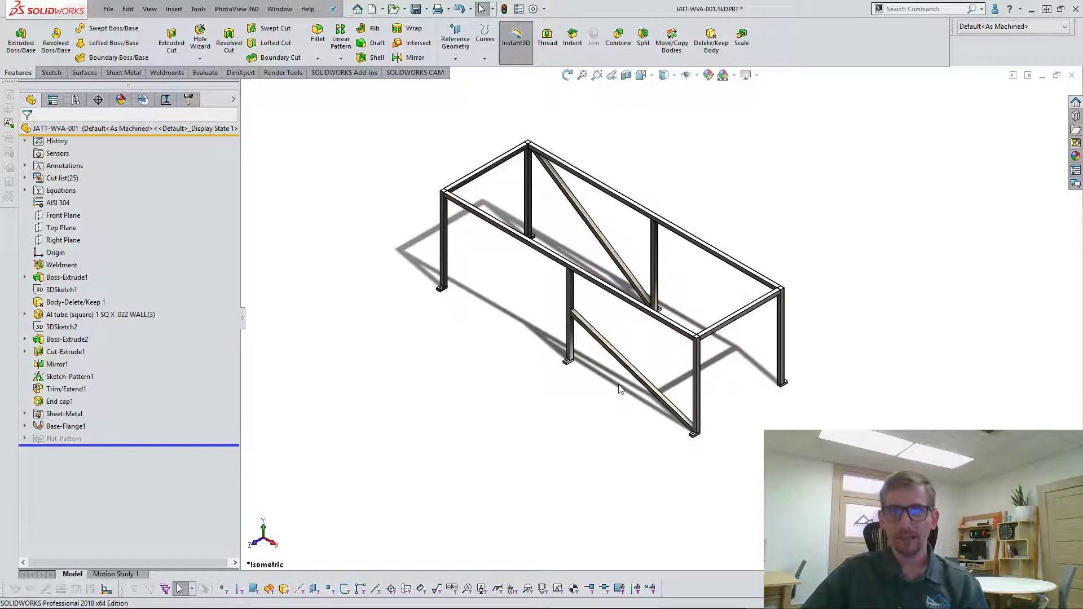
Step: Inspect the sheet metal flange at the end of the frame and its JATT-WVA-001_i item in the expanded cut list
scroll(599, 246, "down", 3)
middle_click_drag(599, 246, 468, 327)
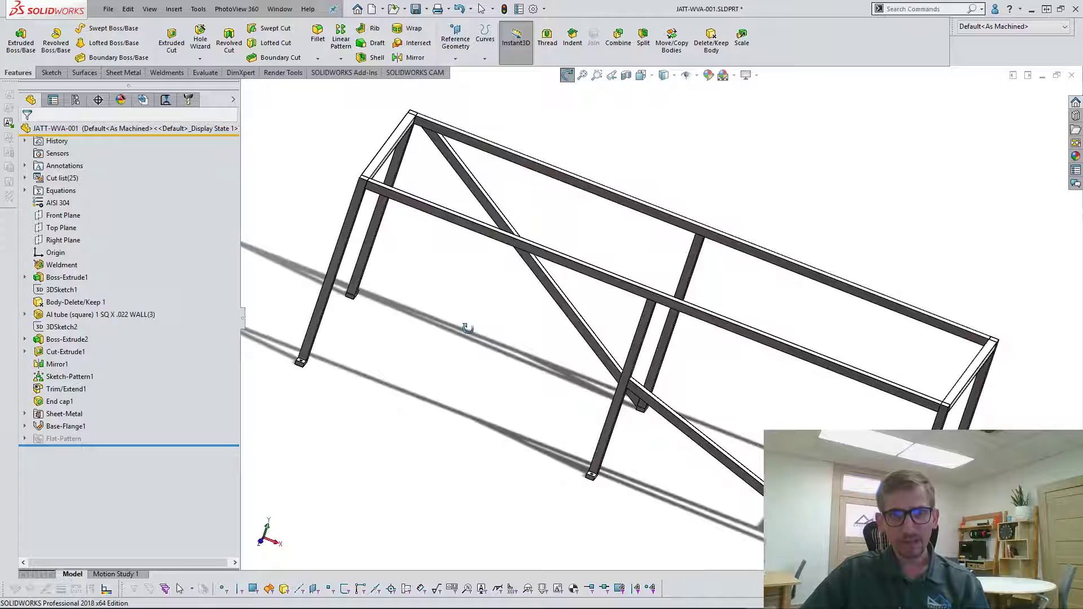
left_click(63, 427)
left_click(339, 466)
middle_click_drag(396, 437, 445, 307)
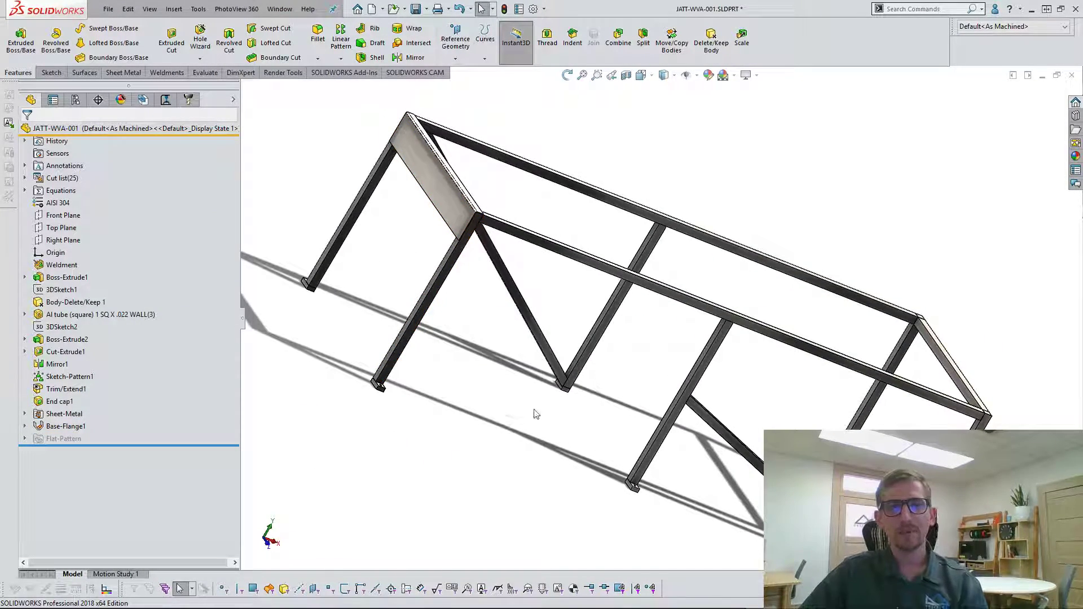
key("ctrl+7")
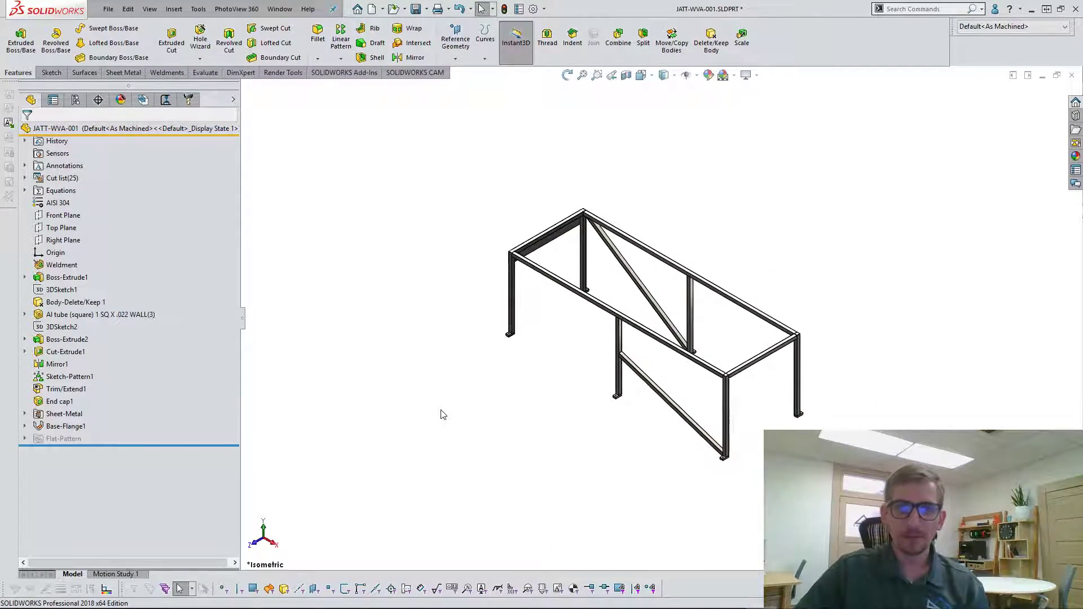
left_click(24, 177)
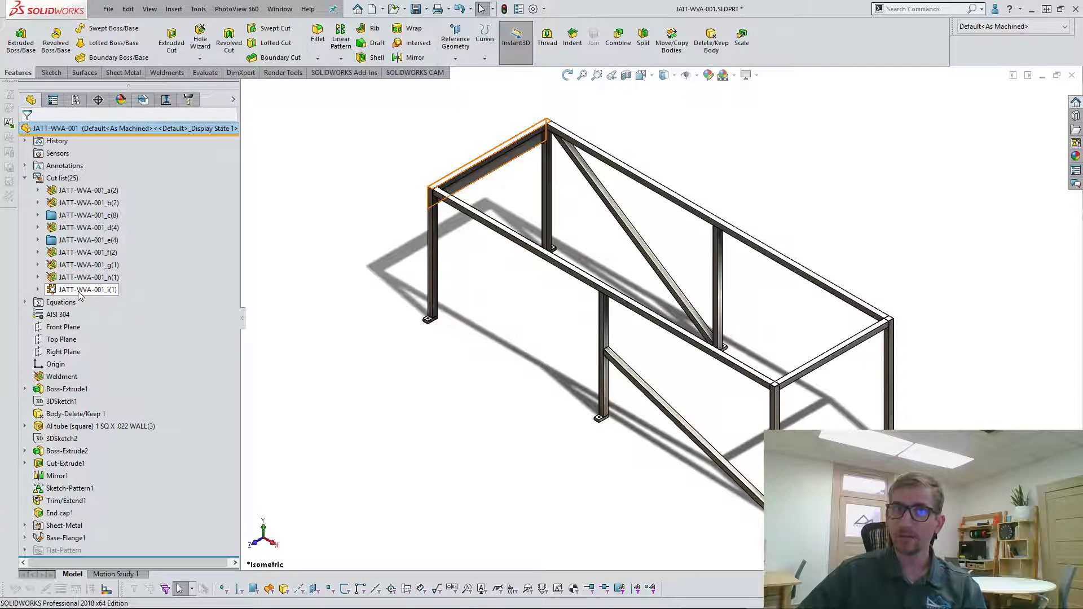
scroll(399, 436, "up", 2)
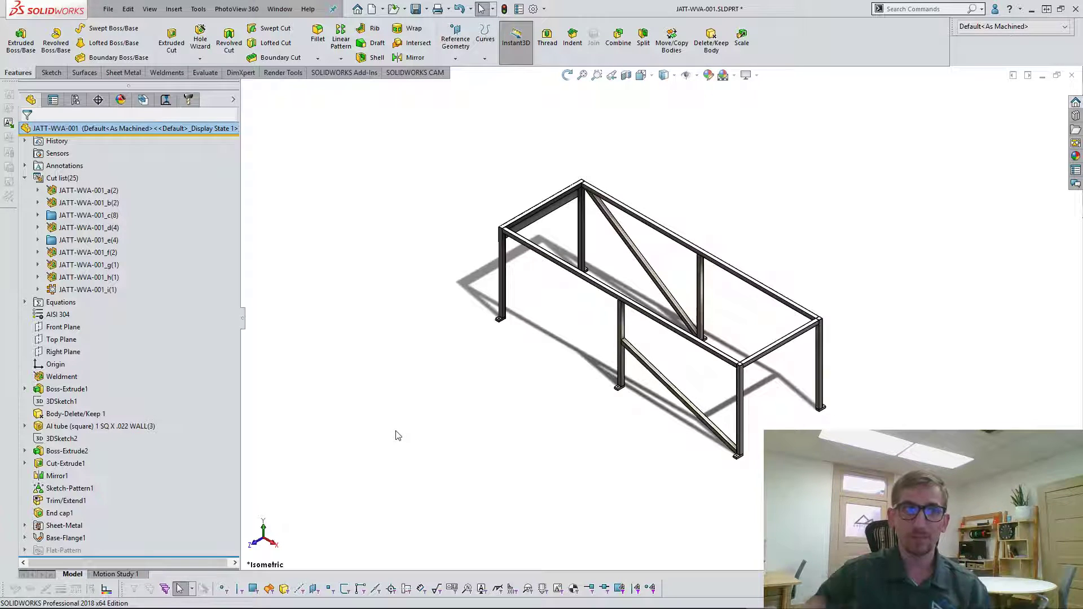
left_click(106, 291)
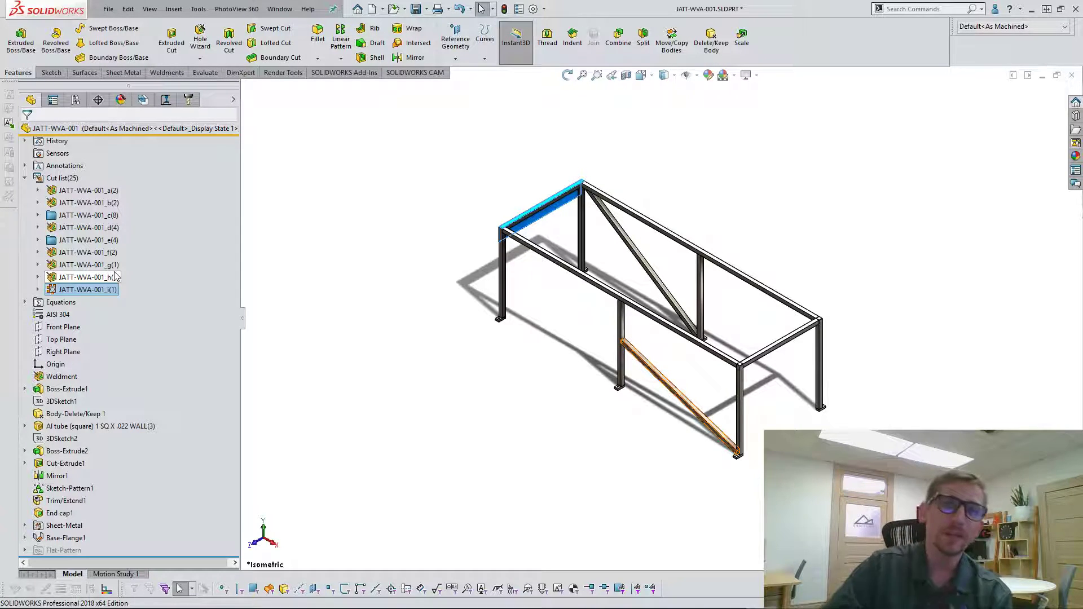
left_click(513, 396)
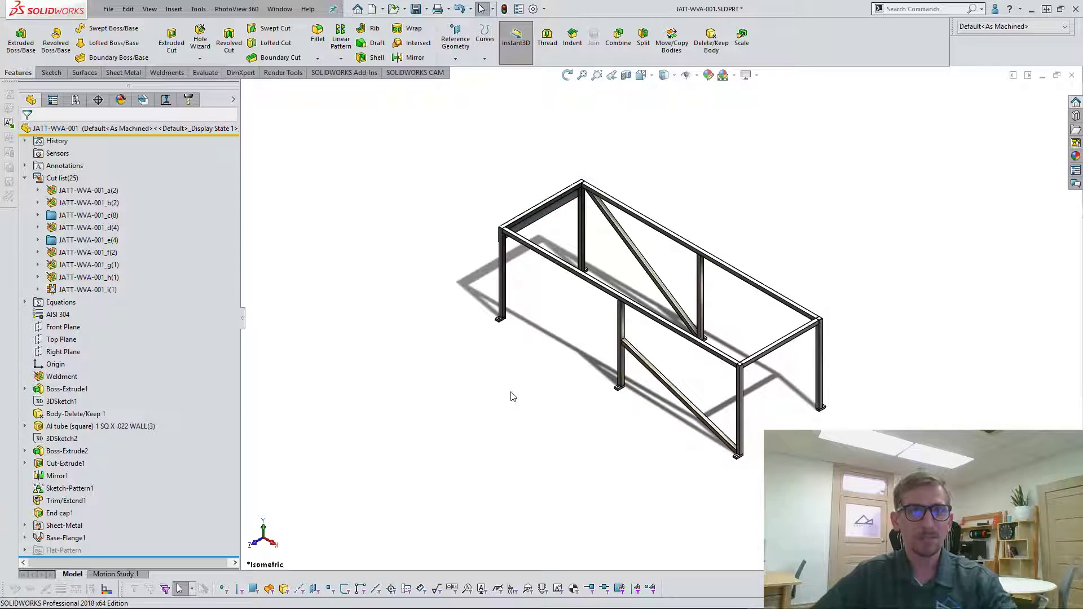
Step: Return to the drawing and paste a copy of Sheet1 directly after Sheet1
key("ctrl+Tab")
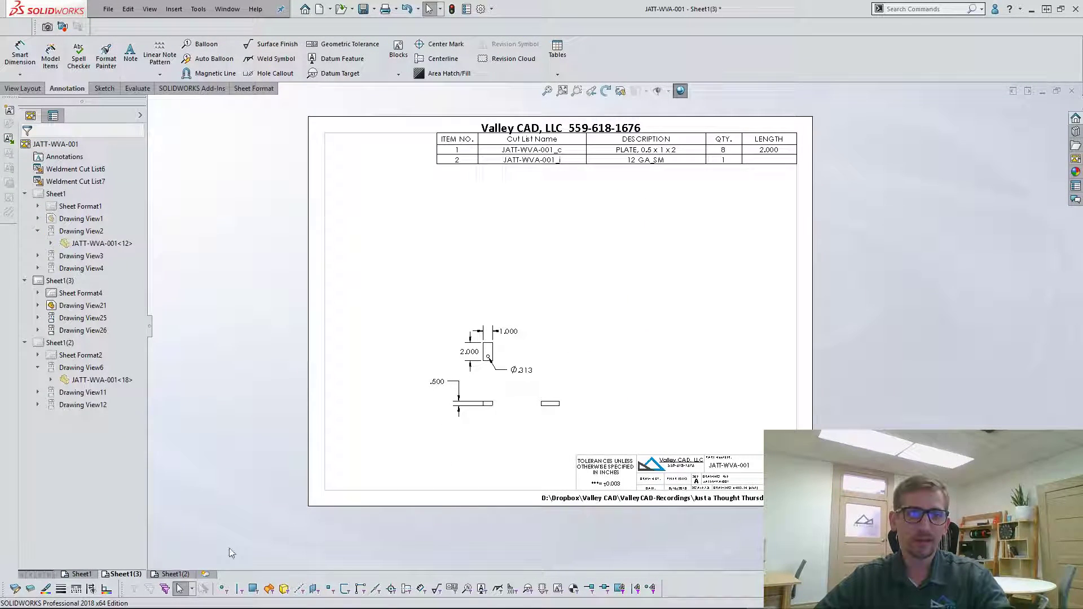
left_click(77, 574)
right_click(76, 574)
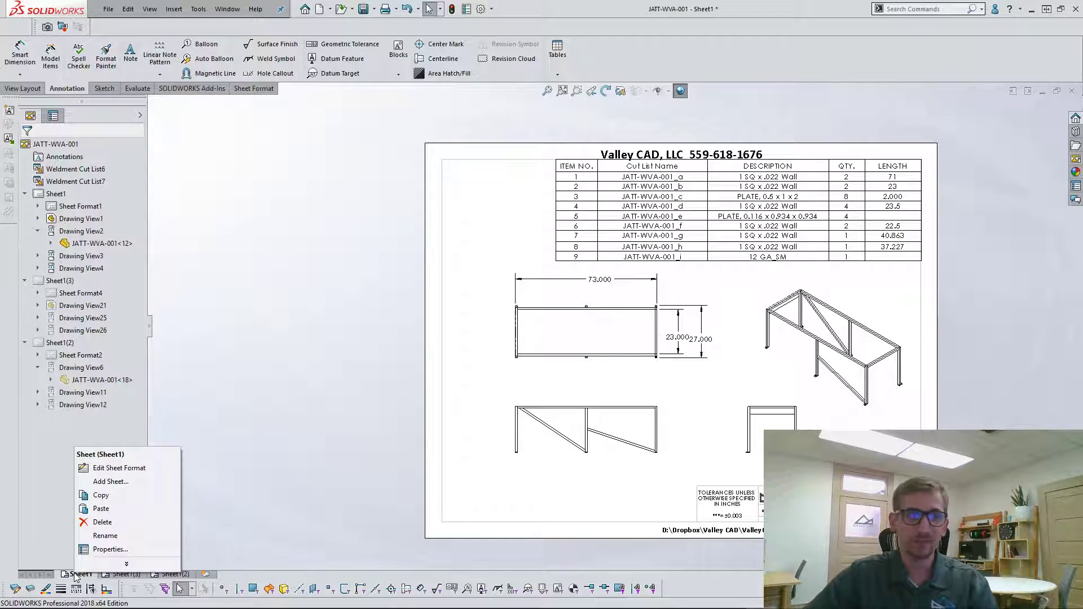
left_click(123, 496)
right_click(106, 575)
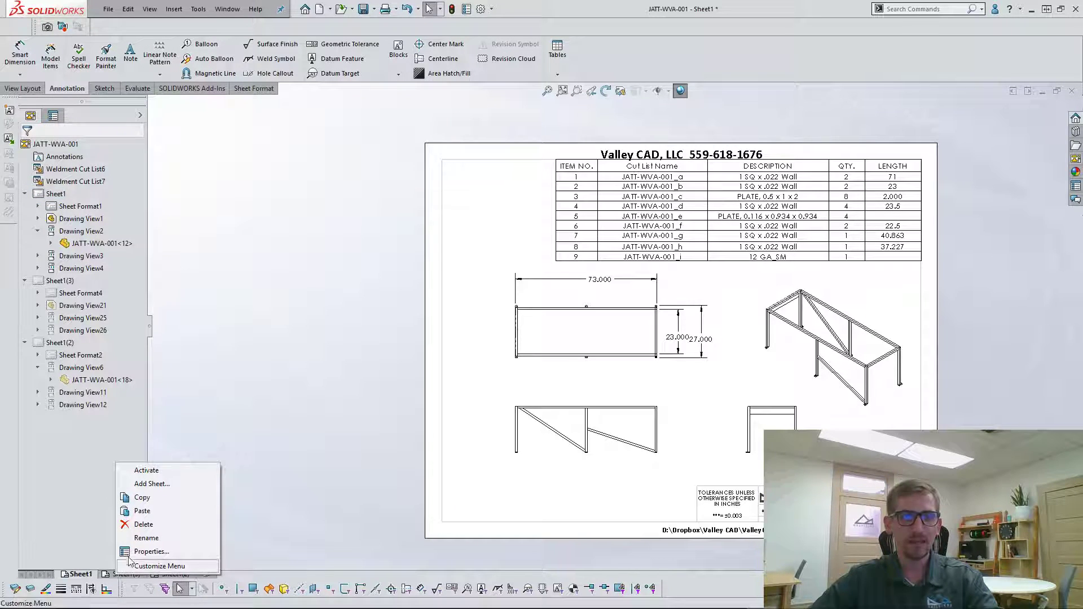
left_click(151, 510)
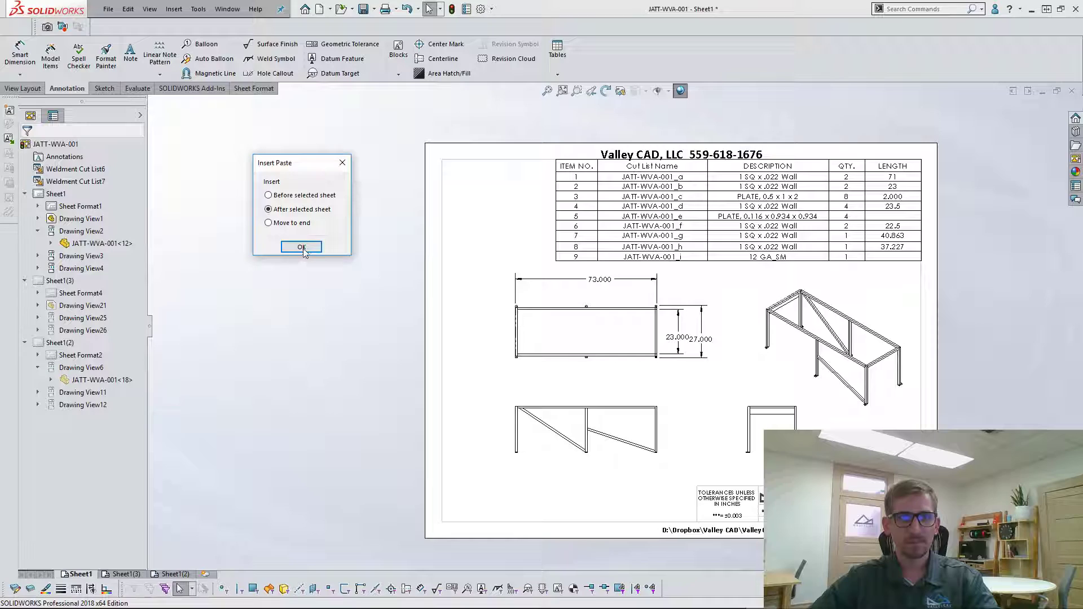
left_click(301, 247)
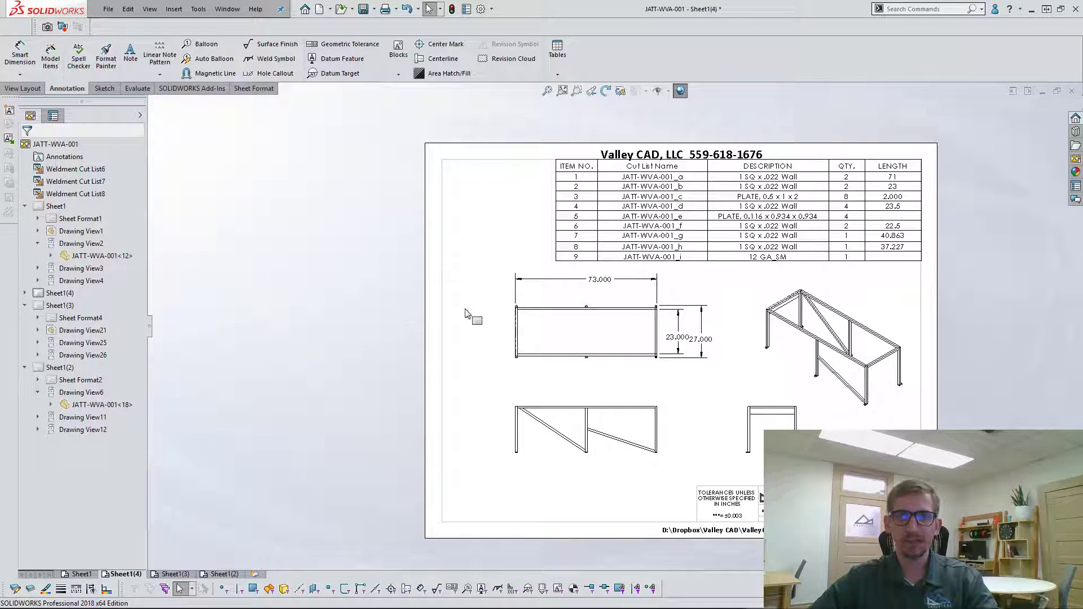
Step: Limit the copied sheet's front view to the sheet metal flange body at the end of the frame
scroll(583, 414, "down", 4)
scroll(603, 410, "up", 3)
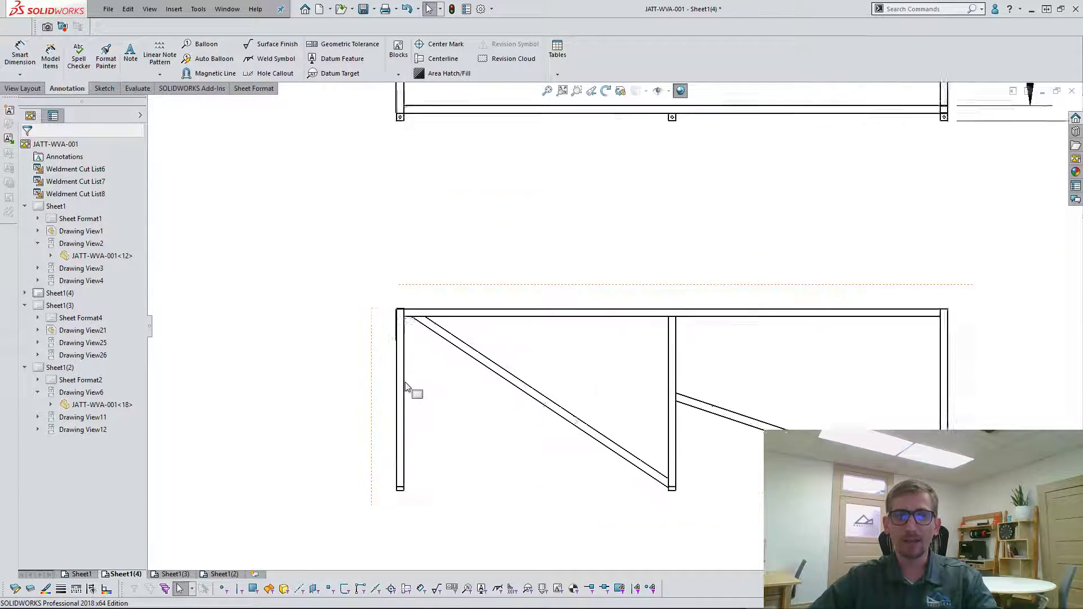
scroll(594, 361, "down", 2)
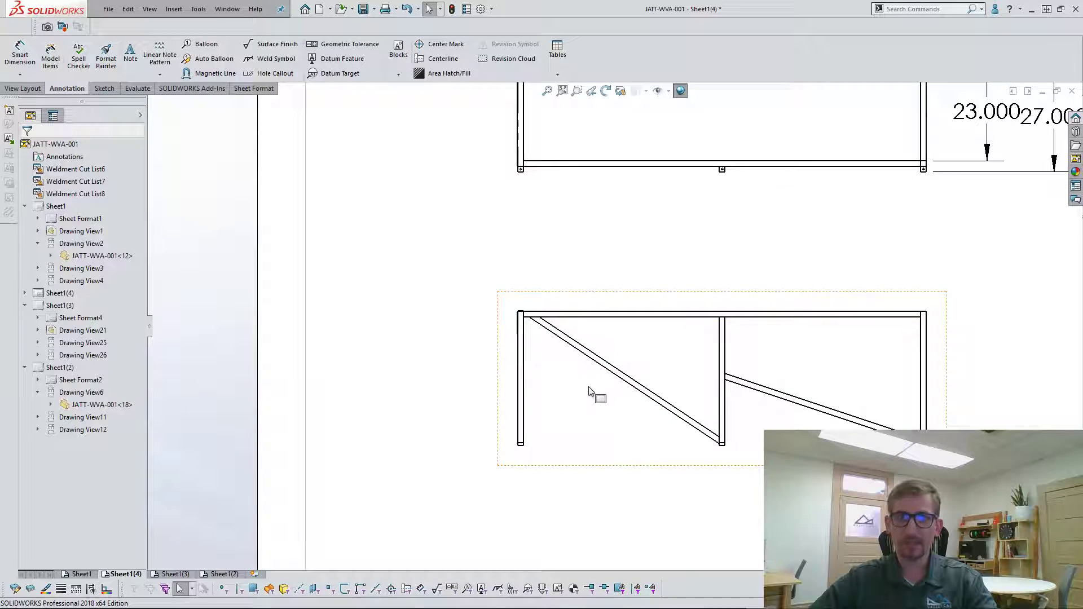
left_click(593, 394)
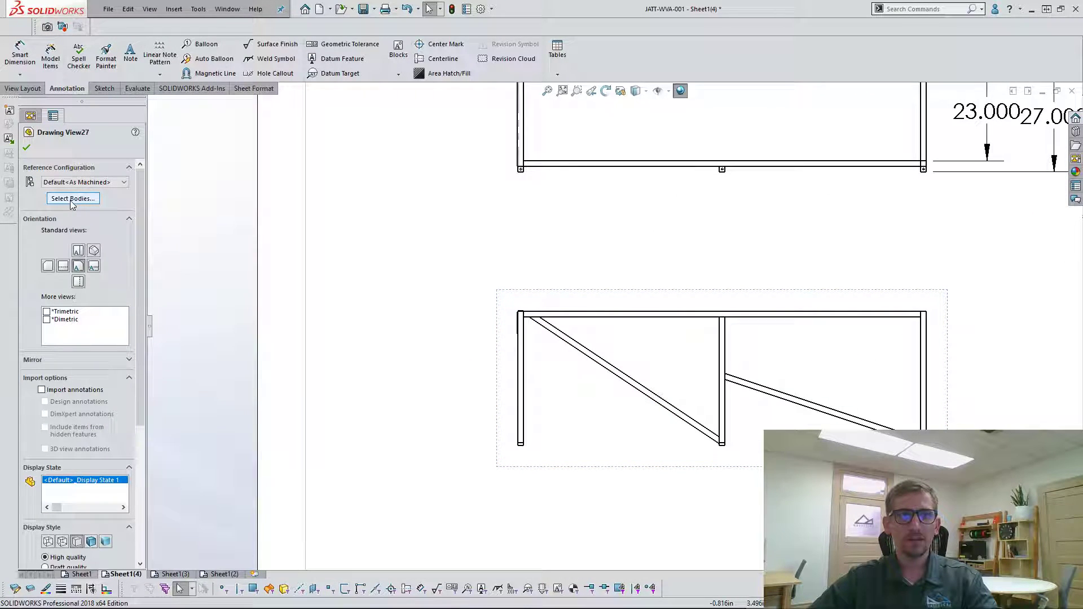
scroll(614, 326, "up", 3)
left_click(656, 236)
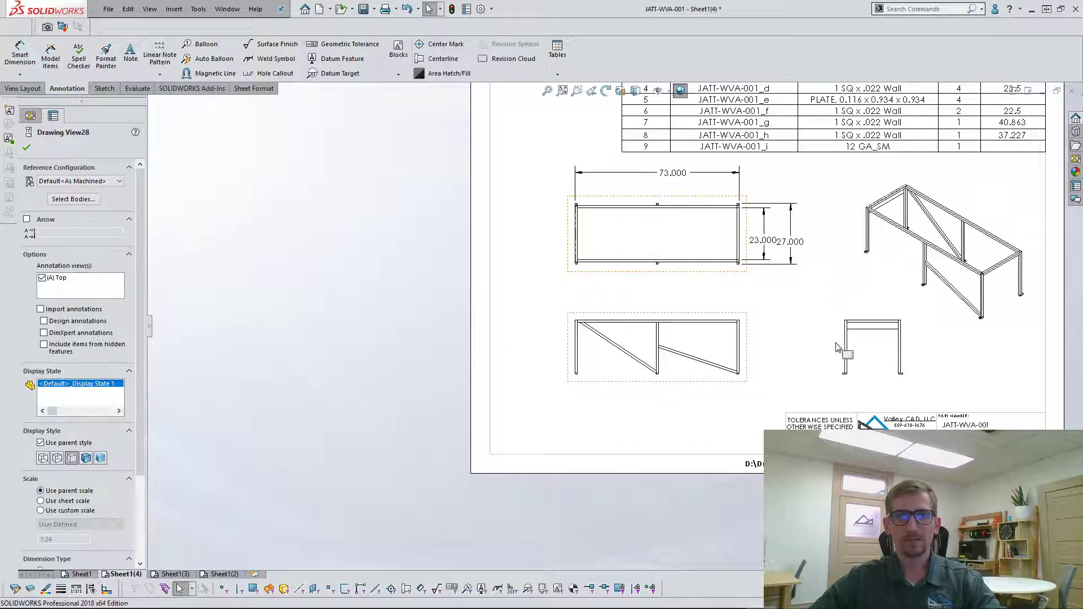
left_click(856, 352, "ctrl")
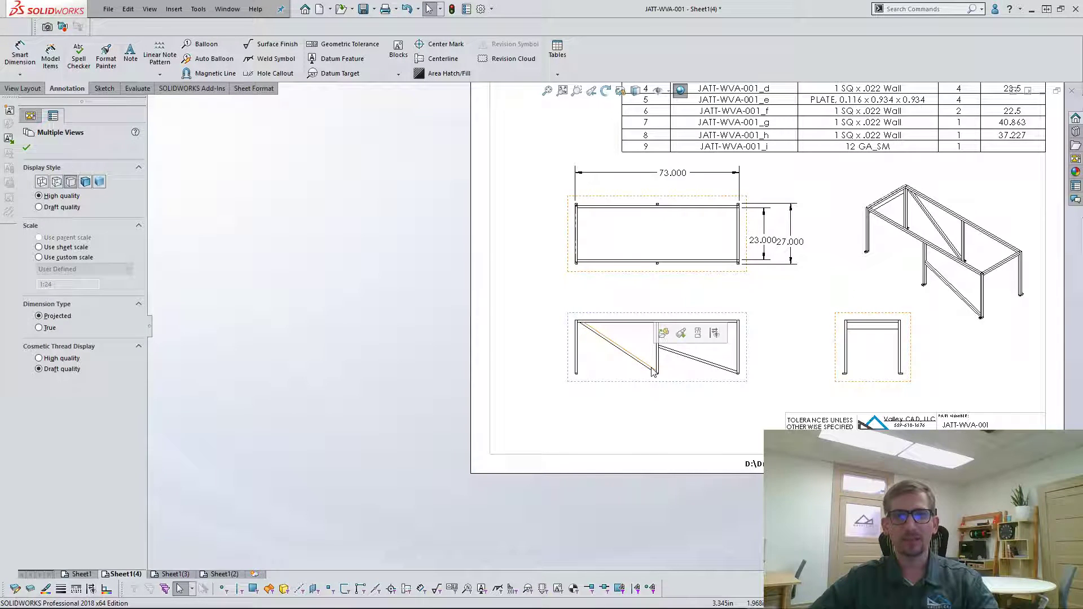
left_click(616, 416)
left_click(599, 370)
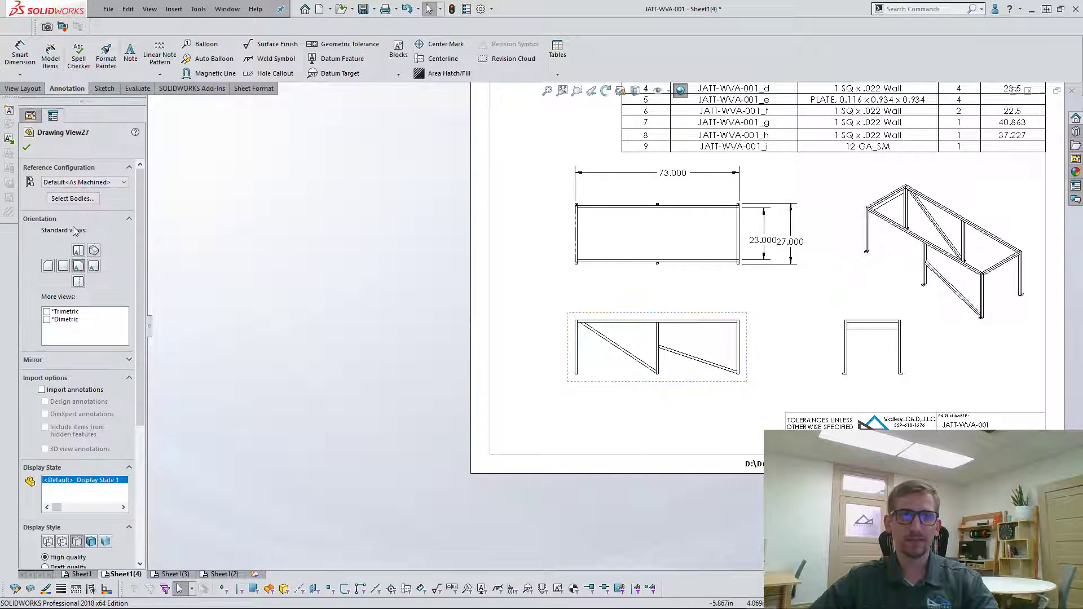
left_click(68, 197)
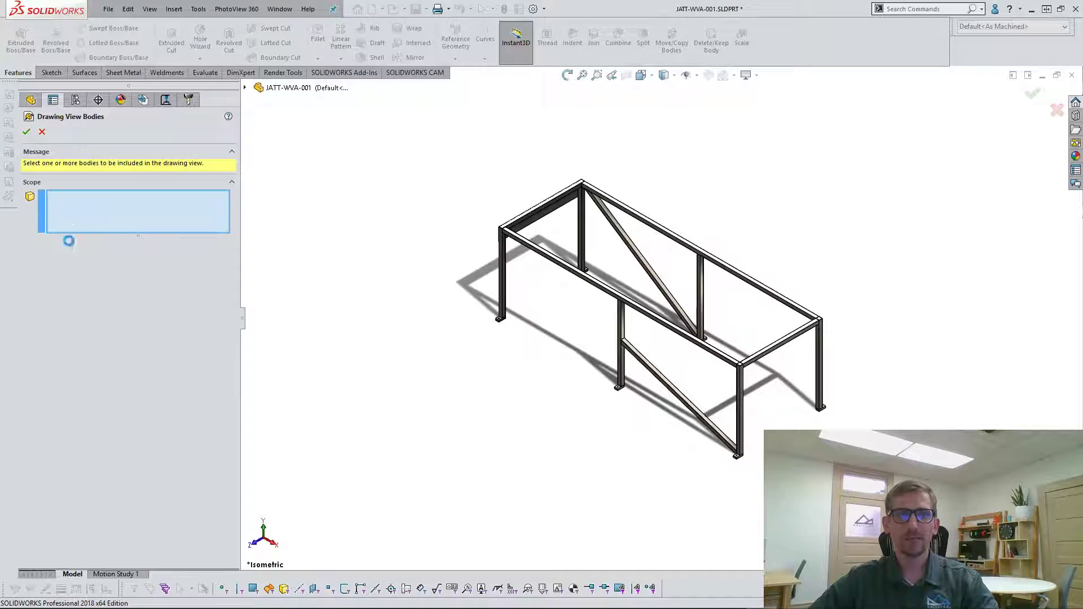
scroll(533, 237, "down", 5)
left_click(530, 228)
left_click(26, 131)
scroll(719, 369, "up", 3)
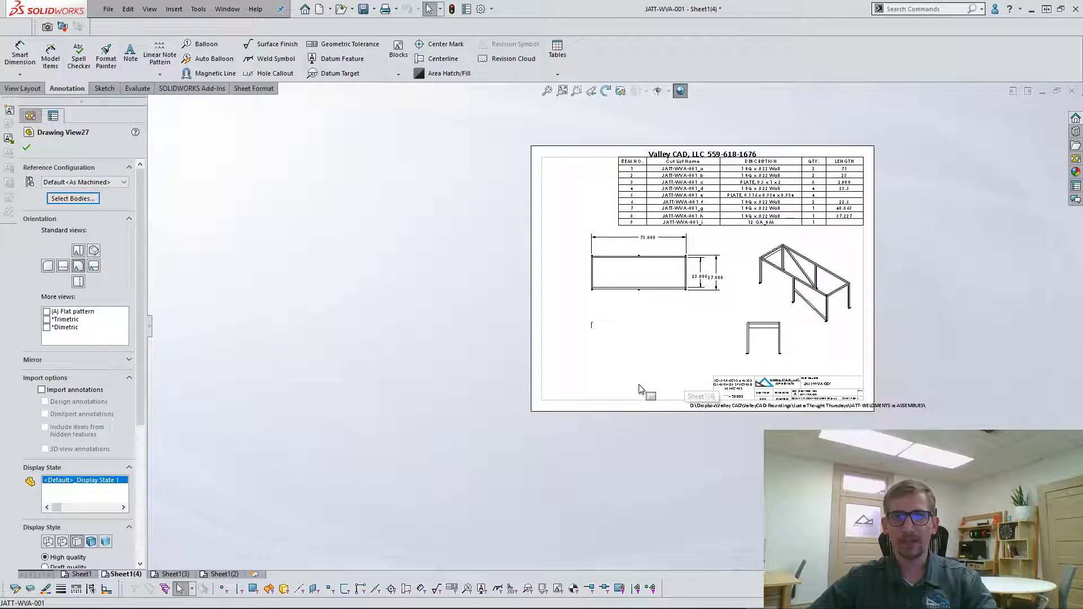
Step: Delete the full-frame top, right and isometric views from Sheet1(4)
left_click(639, 385)
left_click(611, 275)
key("Delete")
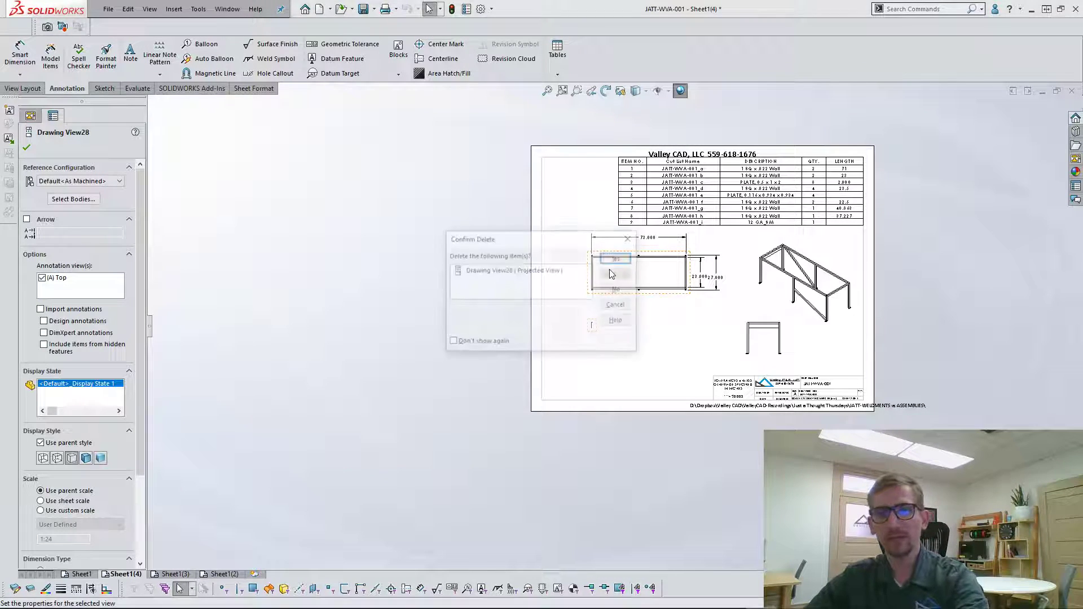
left_click(618, 260)
left_click(757, 349)
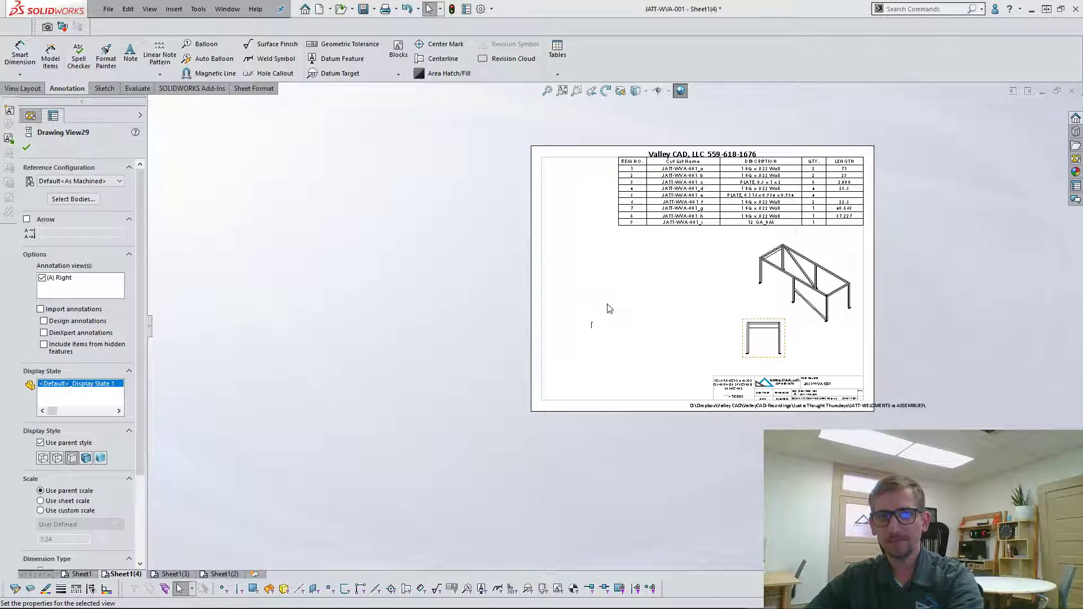
key("Delete")
left_click(617, 259)
left_click(812, 291)
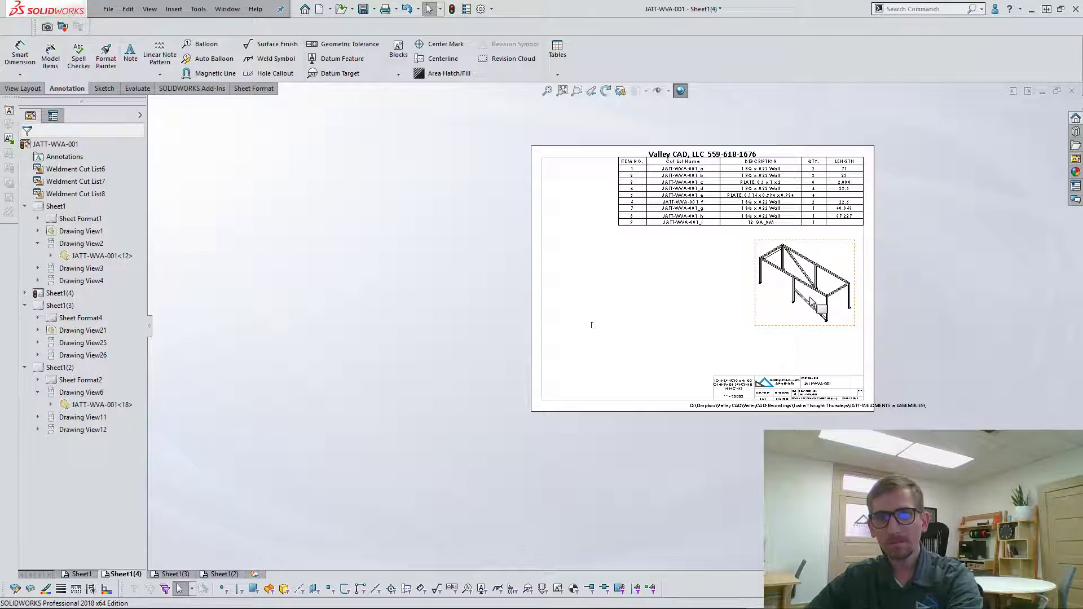
key("Delete")
left_click(619, 259)
scroll(637, 273, "down", 2)
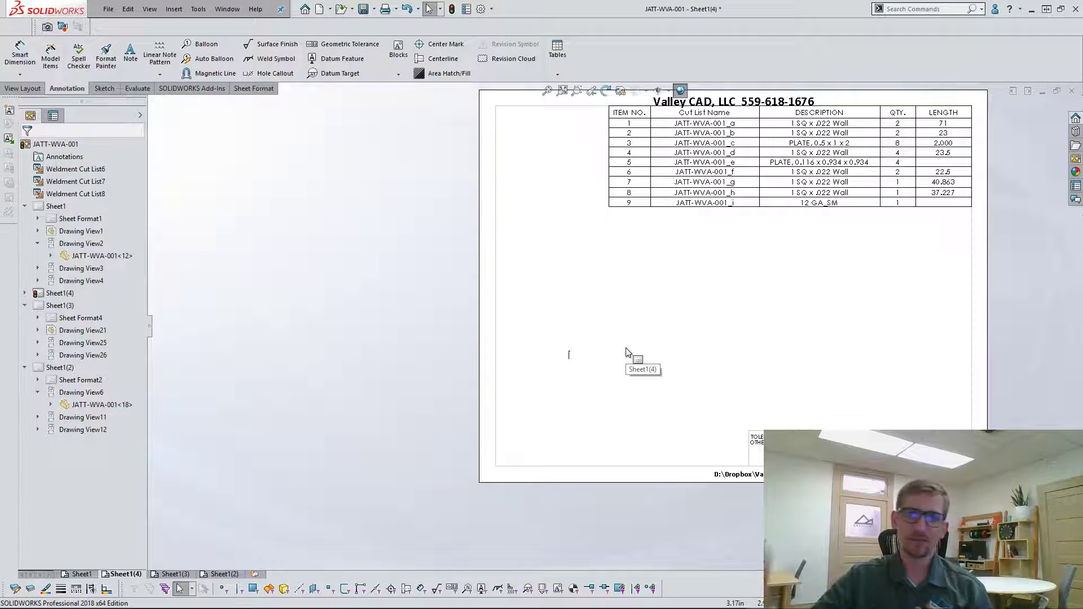
Step: Delete the weldment cut list table from Sheet1(4)
left_click(728, 163)
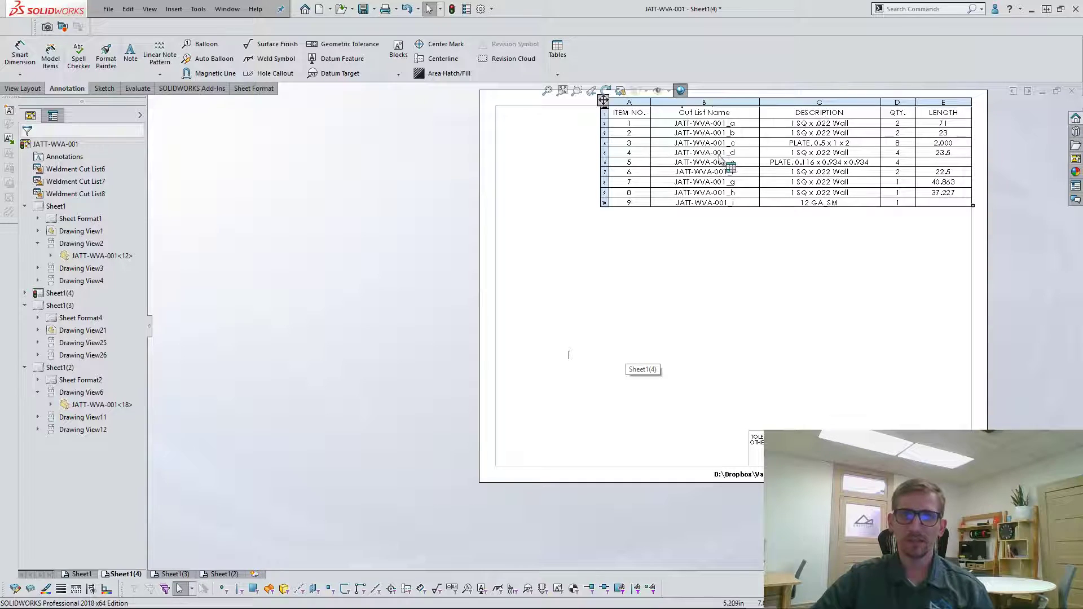
left_click(603, 100)
key("Delete")
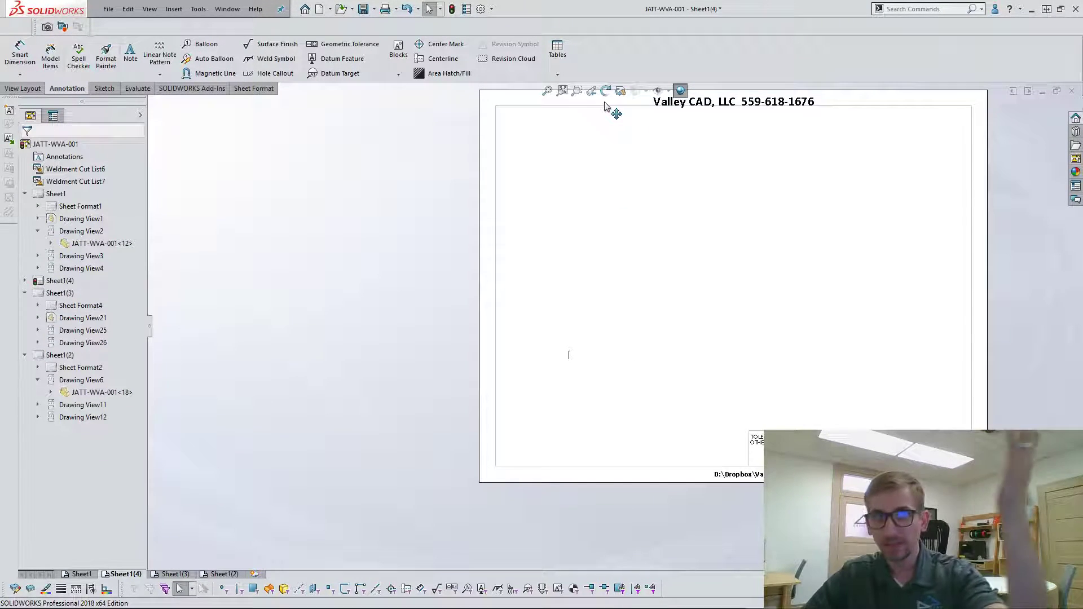
Step: Reposition the flange's end view and project side, top and isometric views from it
left_click_drag(583, 377, 629, 328)
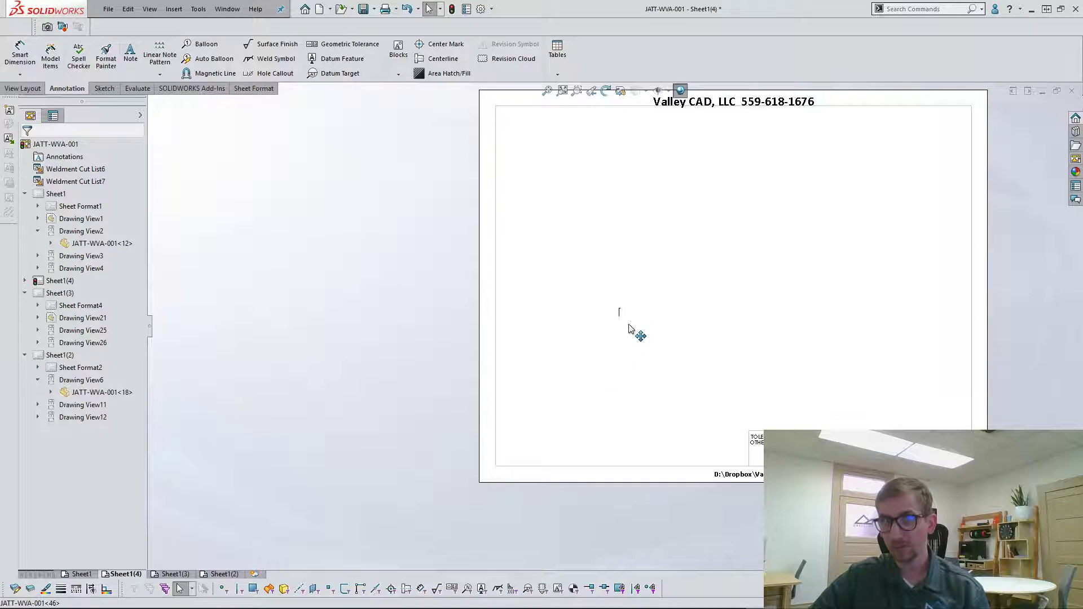
left_click(632, 330)
scroll(655, 322, "down", 4)
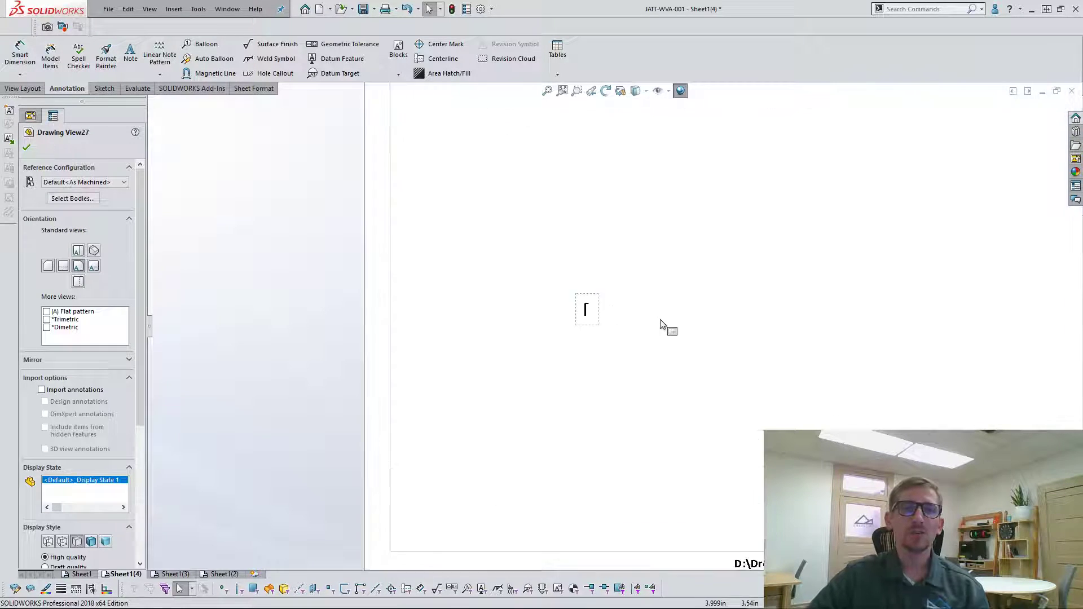
left_click(592, 325)
left_click(664, 290)
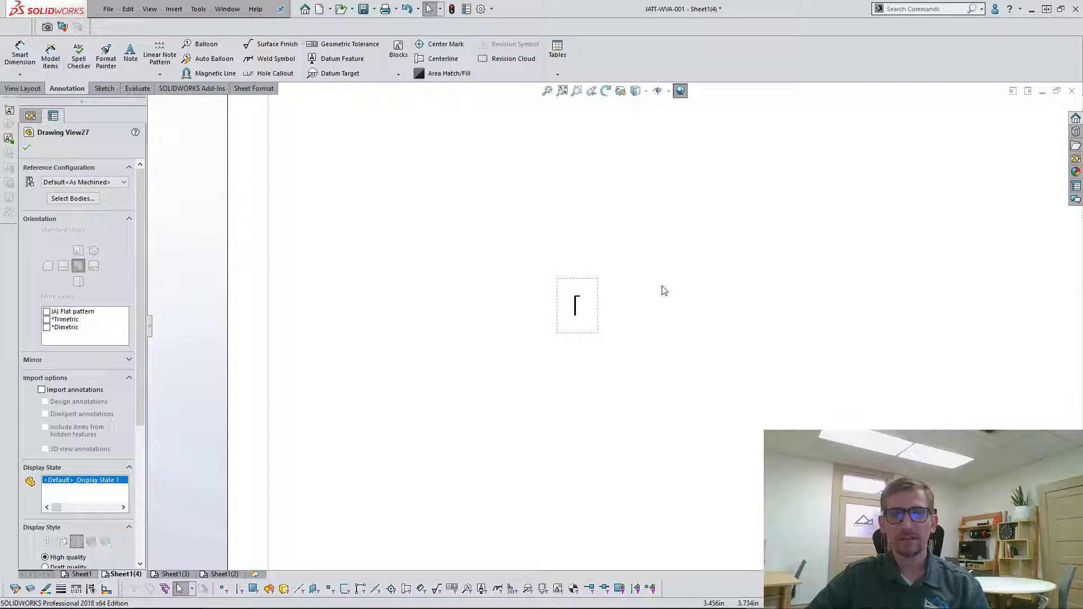
left_click(962, 321)
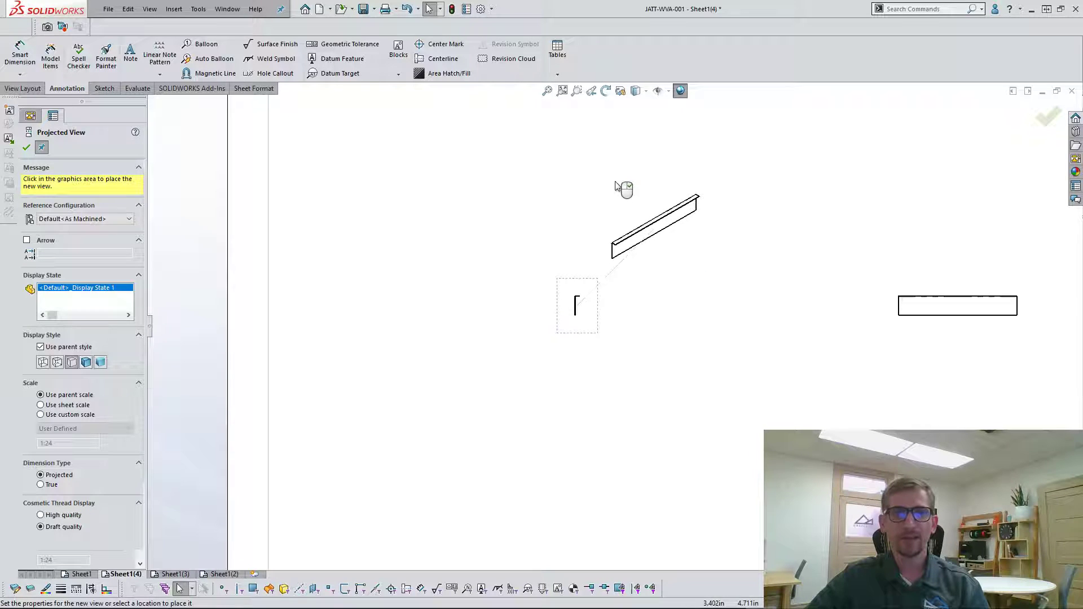
left_click(584, 165)
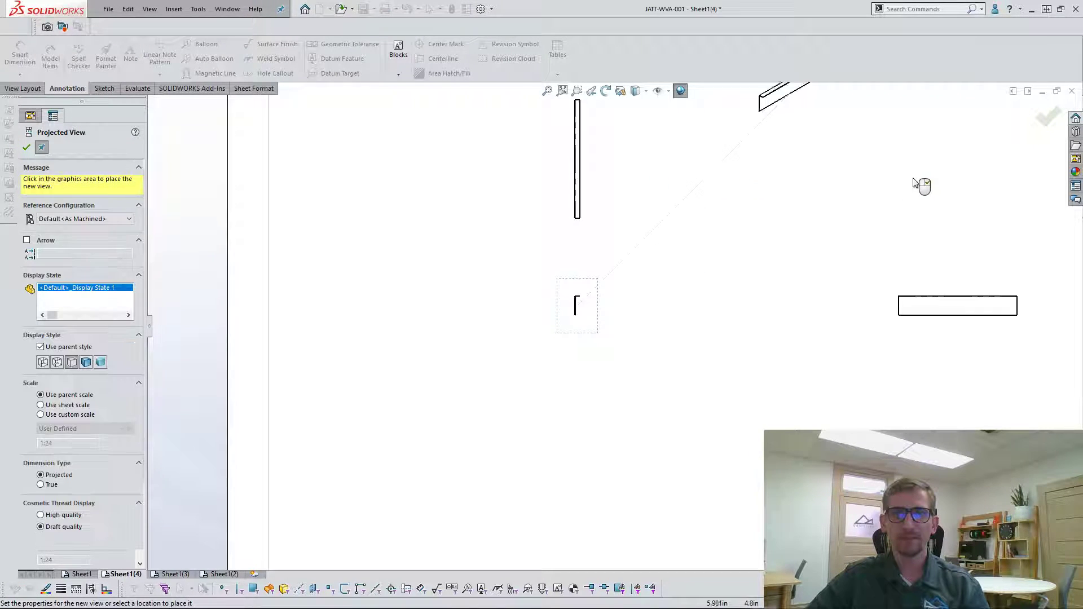
scroll(917, 185, "up", 3)
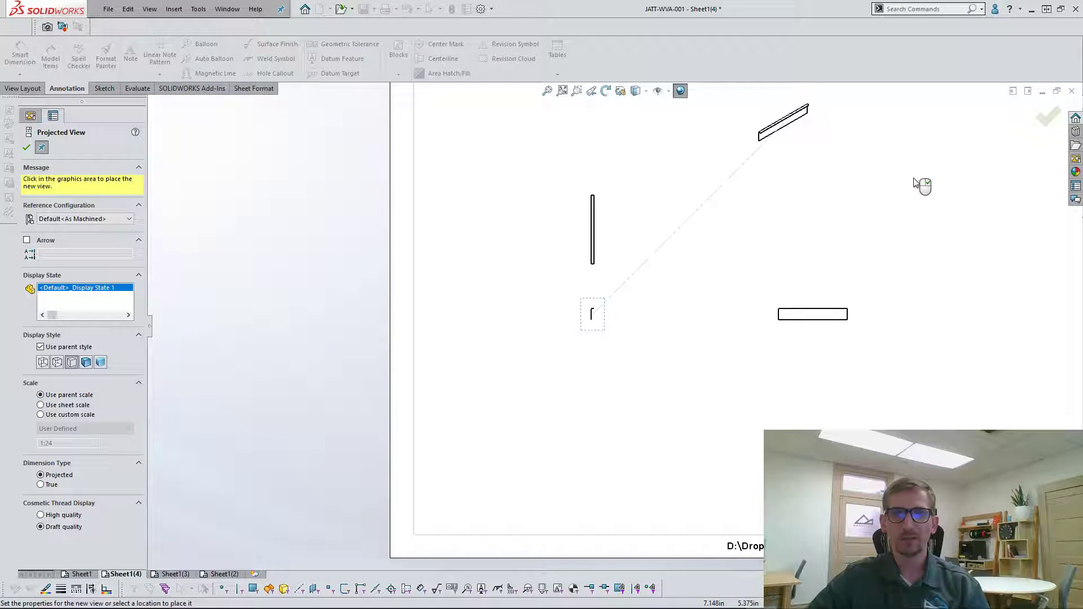
left_click(843, 188)
Step: Rearrange the flange views, moving the isometric view outward and the end view slightly lower on the sheet
left_click_drag(829, 125, 870, 225)
left_click(603, 338)
left_click_drag(603, 338, 595, 364)
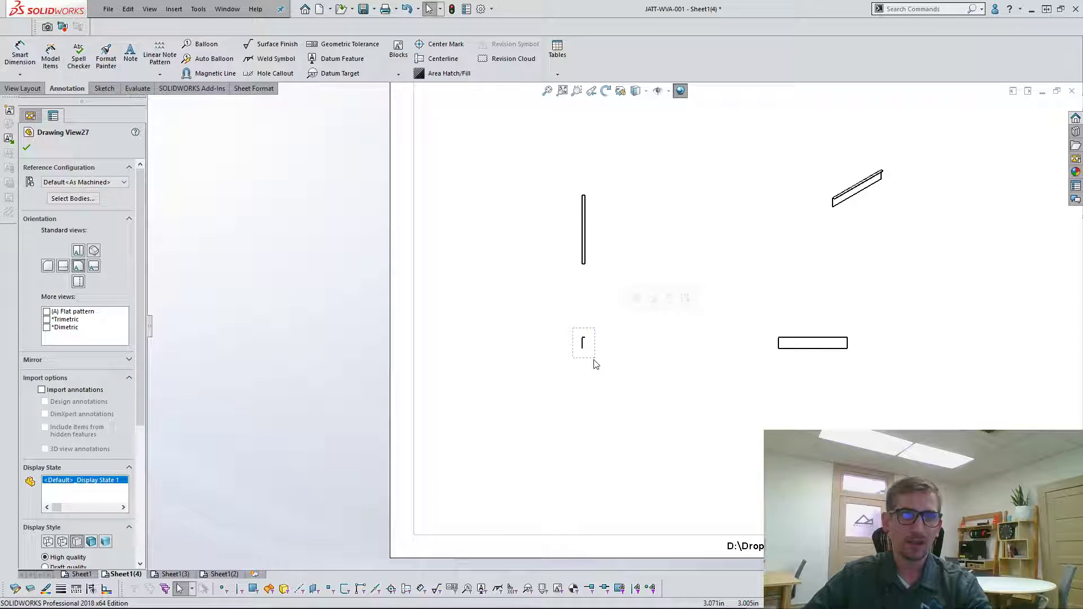
left_click(672, 416)
key("f")
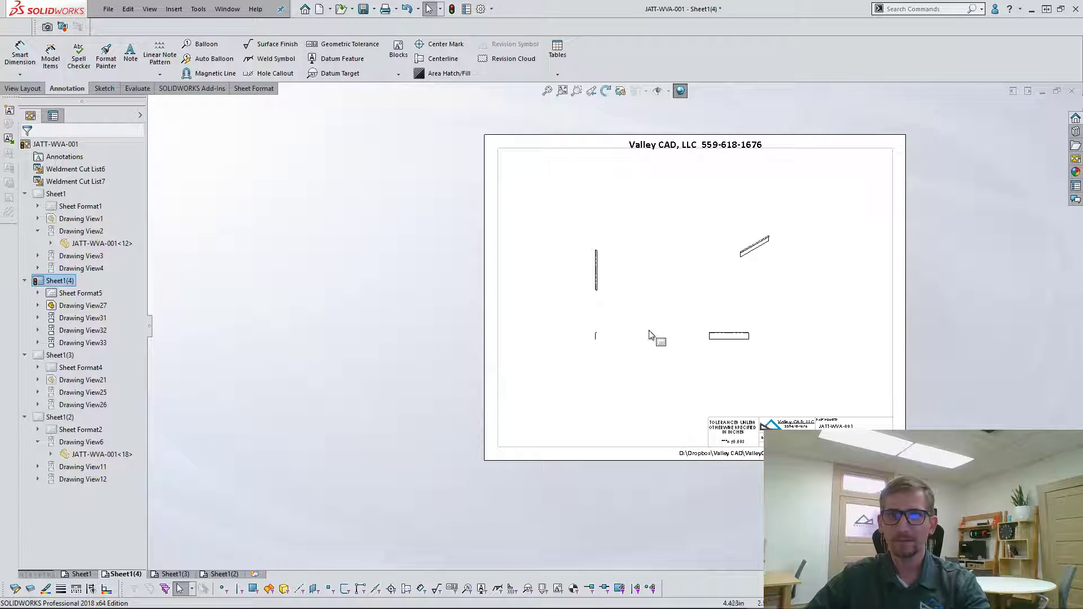
Step: Try a duplicate of the projected side view above the other flange views, compare the views' orientation options, and delete the duplicate
left_click(718, 348)
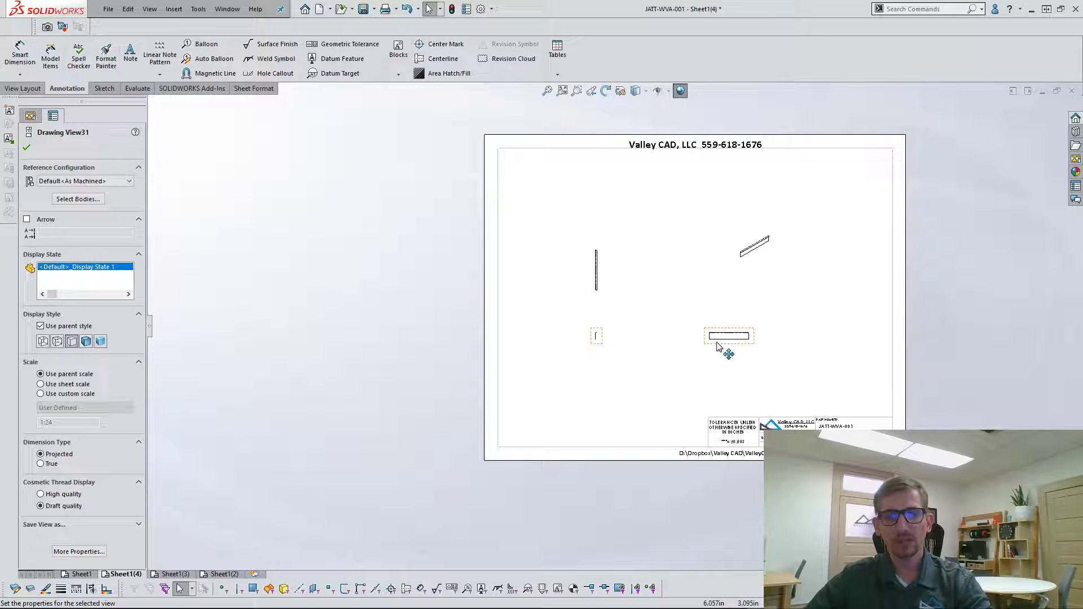
left_click(664, 208)
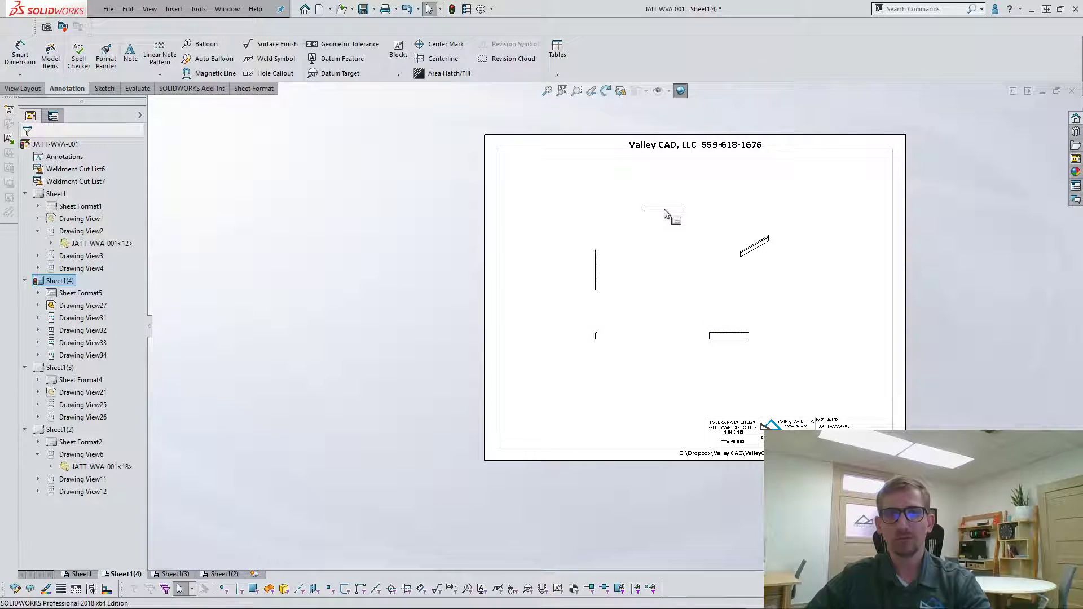
left_click_drag(672, 224, 741, 210)
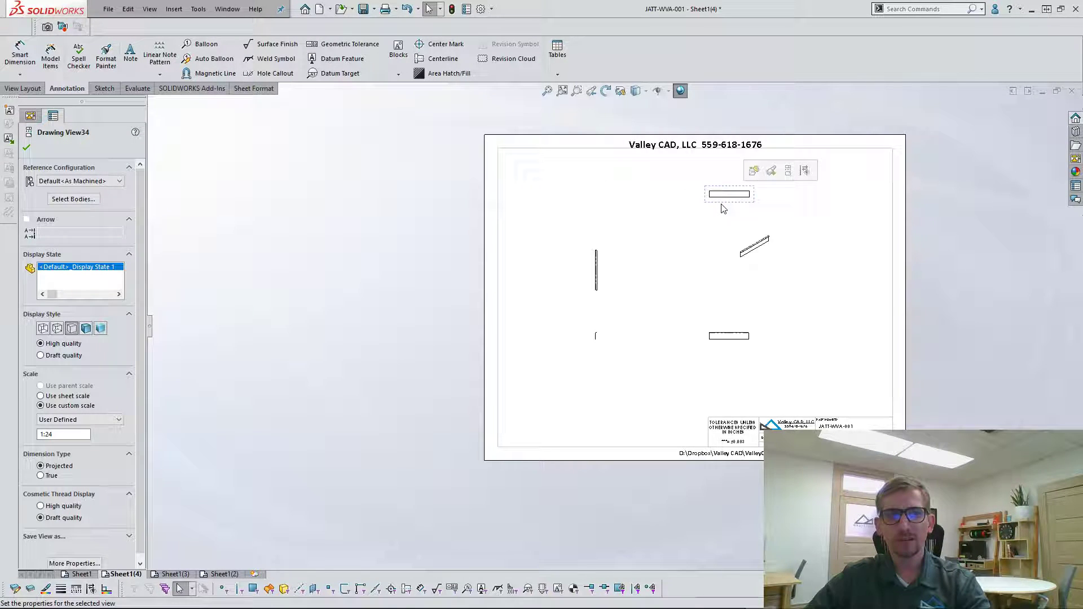
mouse_move(723, 209)
left_mouse_down()
mouse_move(639, 227)
mouse_move(652, 229)
left_mouse_up()
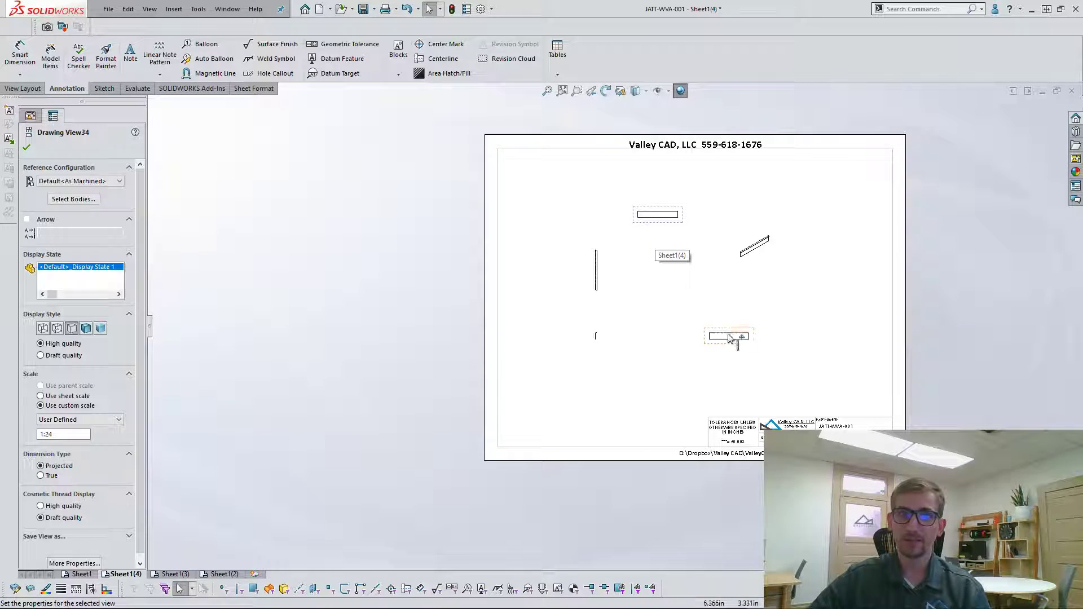
left_click(723, 351)
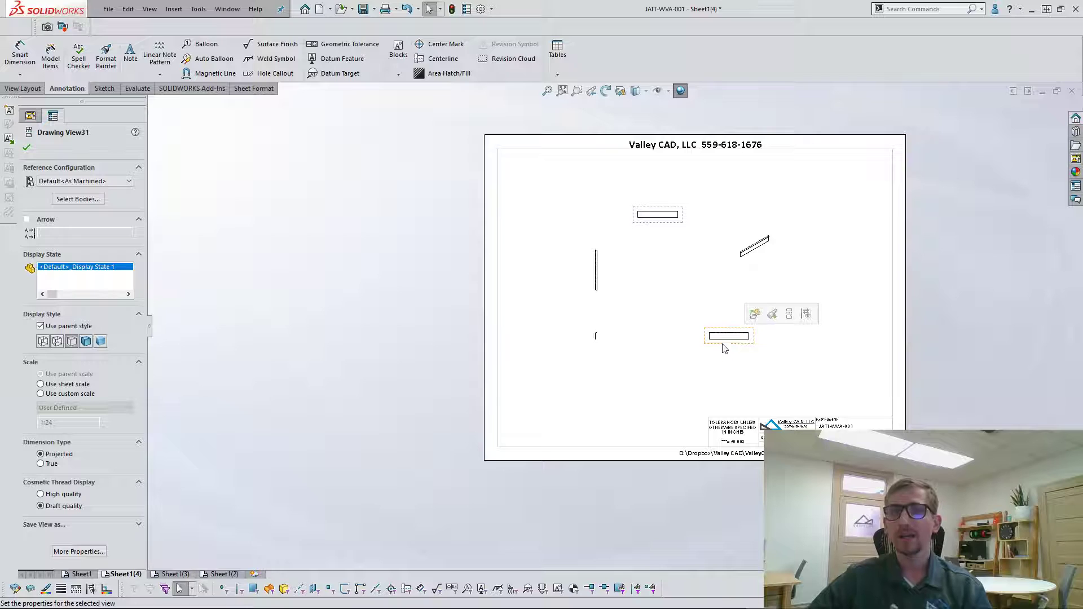
left_click(601, 341)
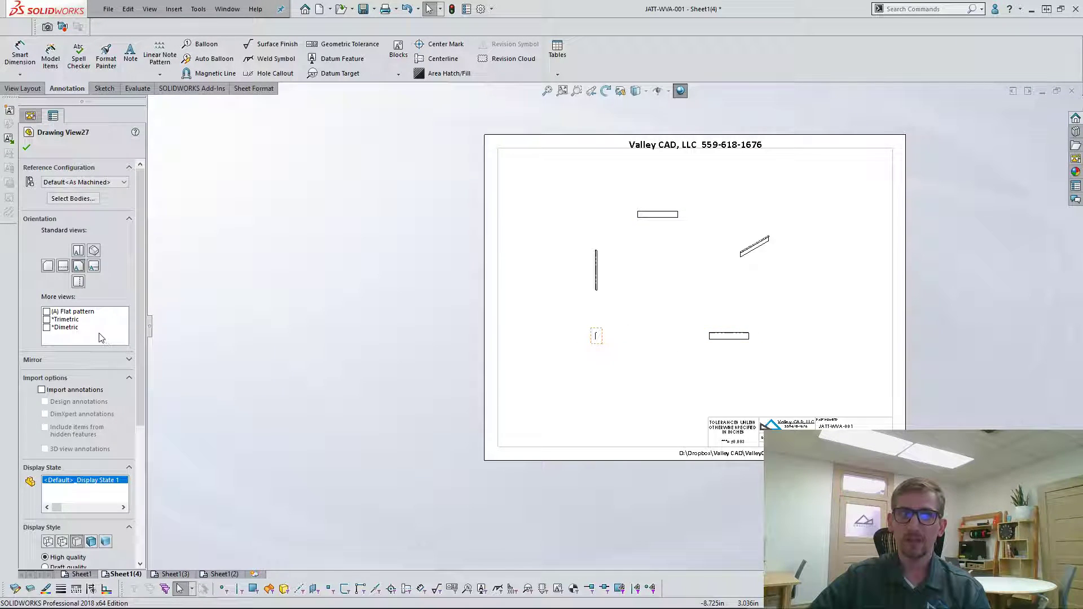
left_click(666, 231)
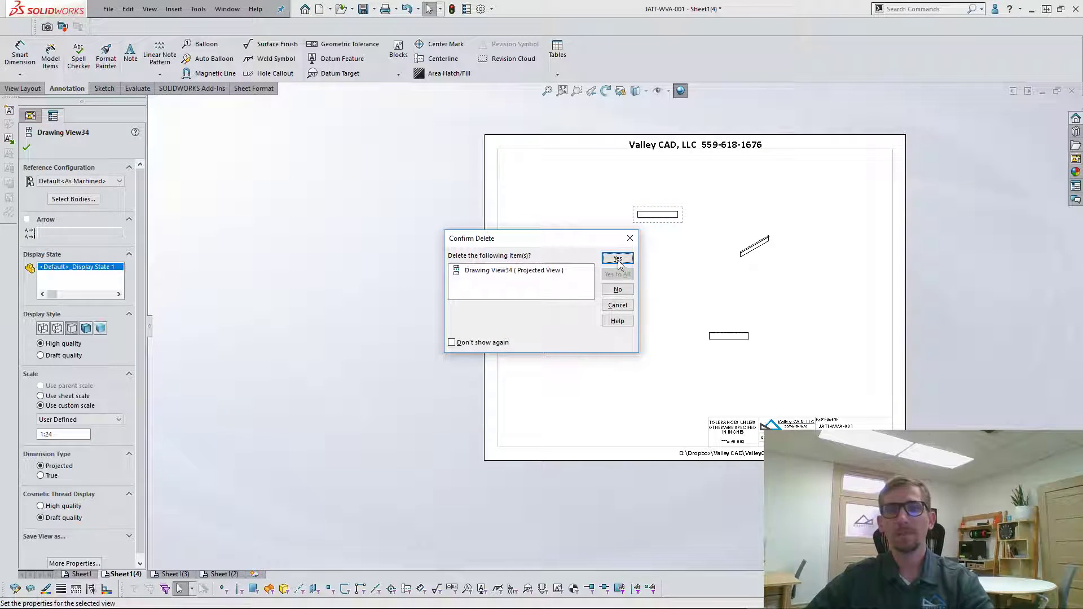
left_click(618, 259)
Step: Paste a copy of the flange's end view above the other views and set its orientation to Flat pattern
left_click(598, 339)
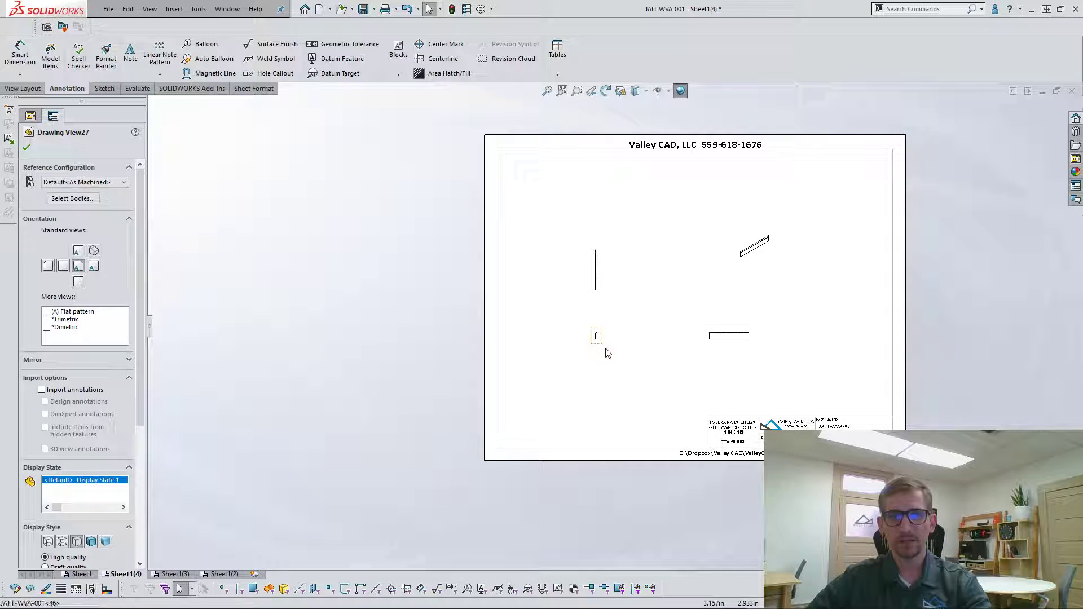
left_click(666, 209)
key("ctrl+v")
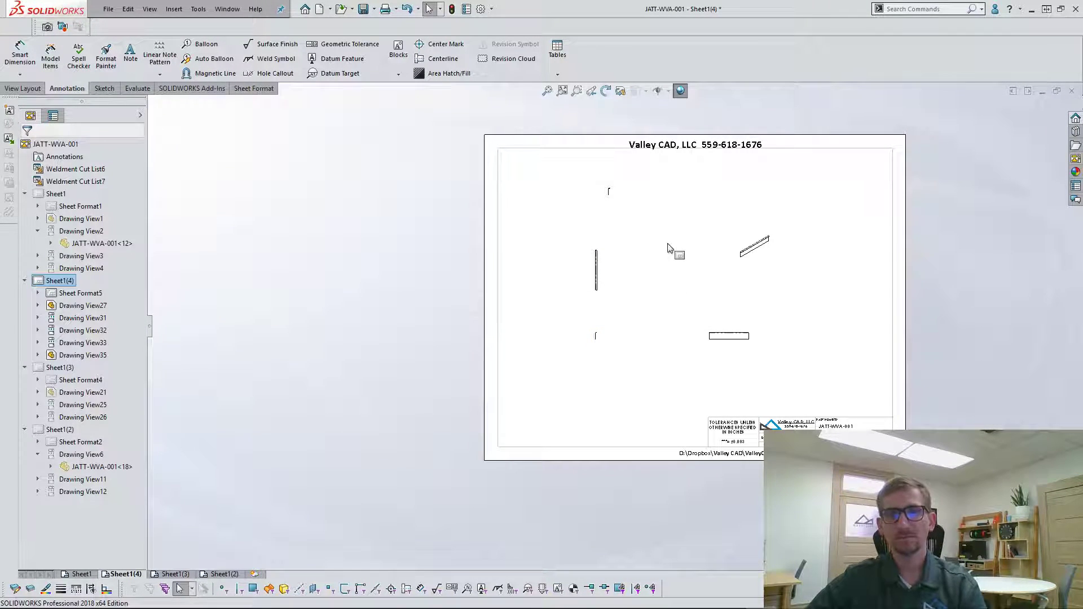
left_click(615, 200)
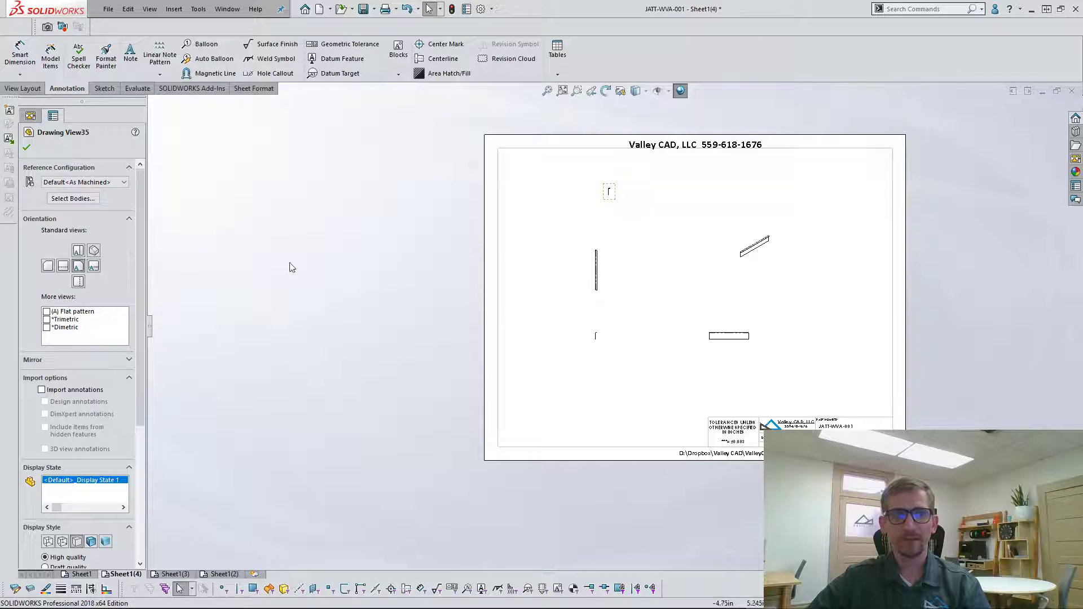
left_click(46, 313)
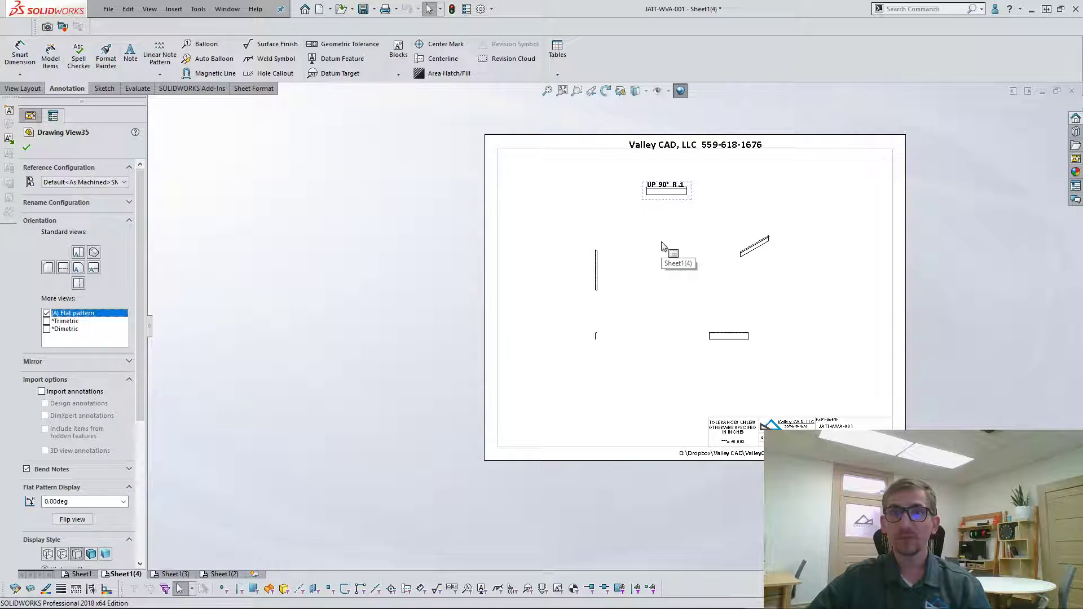
left_click(664, 243)
scroll(643, 242, "down", 8)
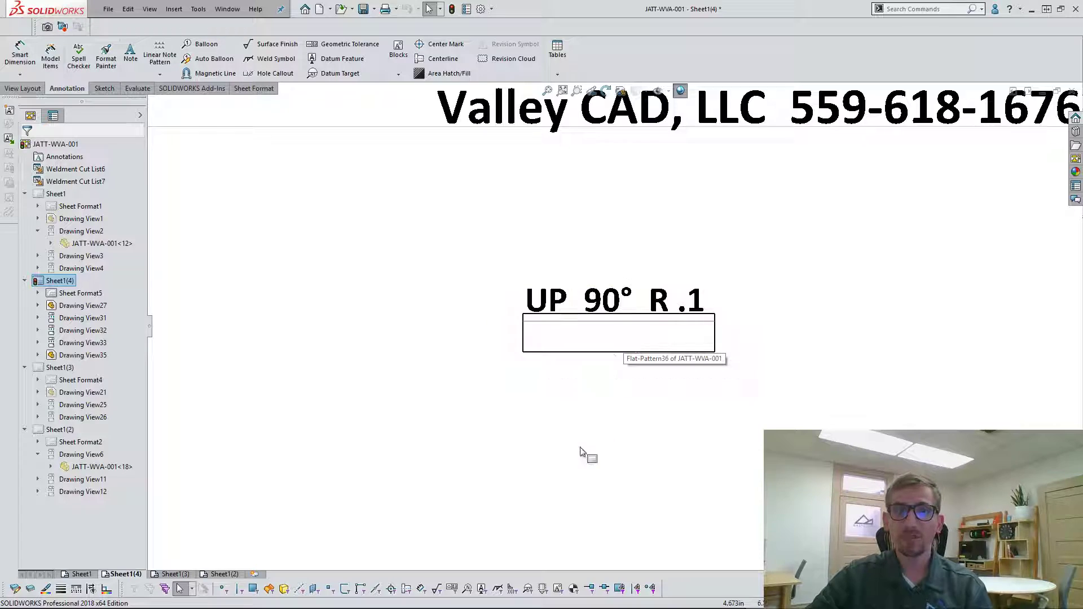
Step: Switch to the JATT-WVA-001 part and activate its Default<As Machined>SM-FLAT-PATTERN configuration to examine the flattened flange
key("ctrl+Tab")
key("f")
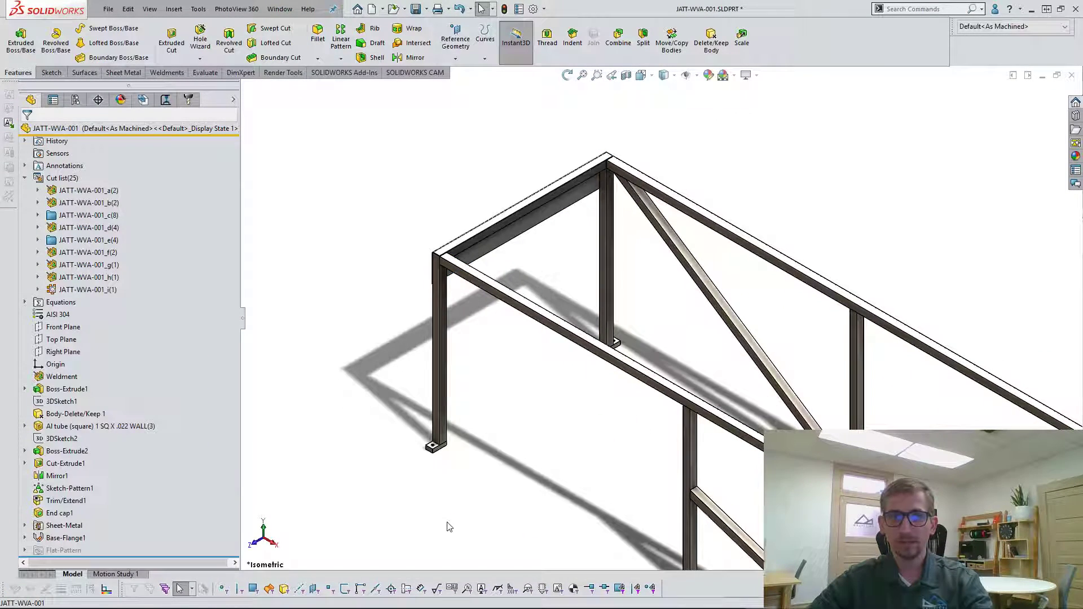
left_click(75, 100)
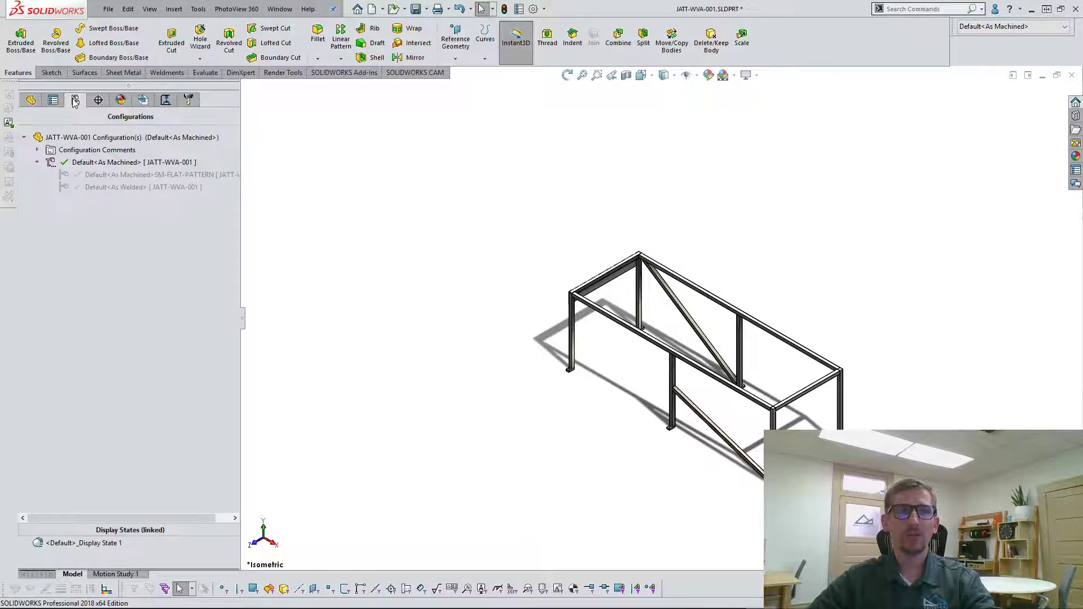
double_click(141, 176)
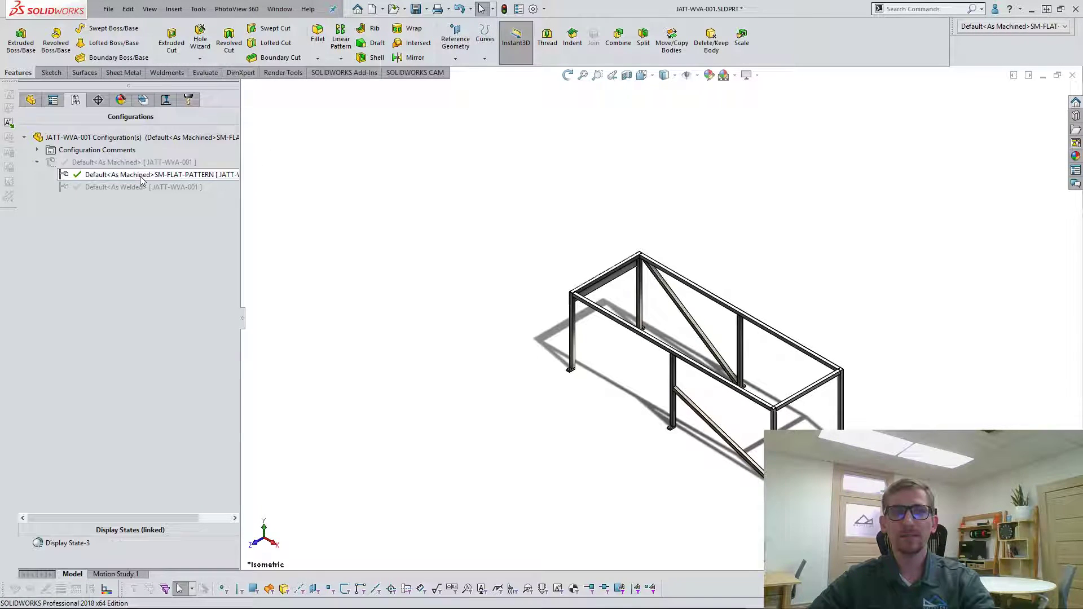
scroll(604, 252, "down", 5)
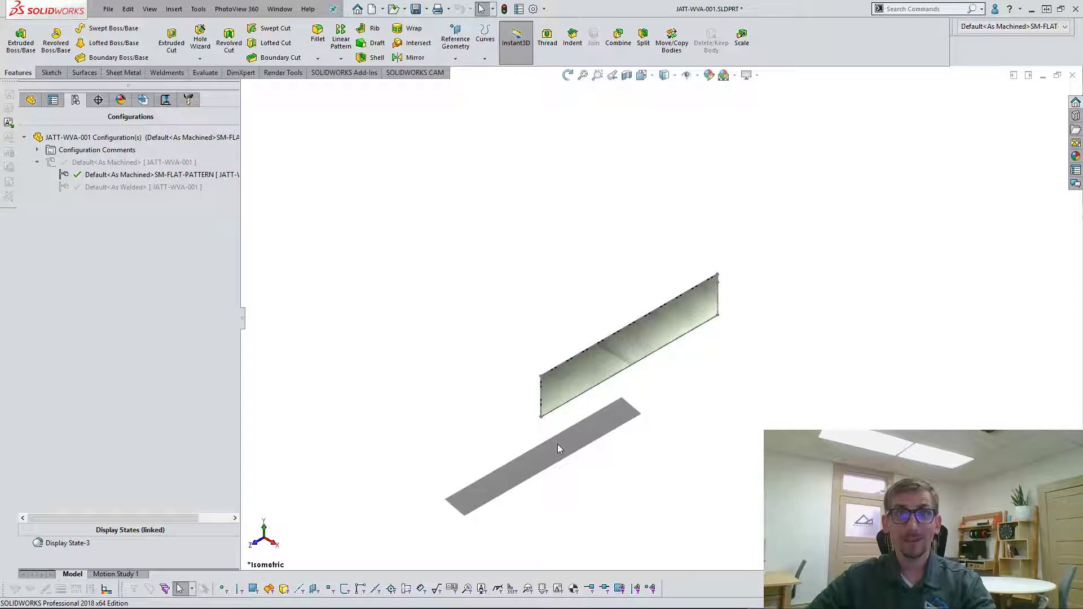
Step: Activate the As Welded configuration, restore Default<As Machined>, and return to the flange sheet of the drawing
double_click(100, 188)
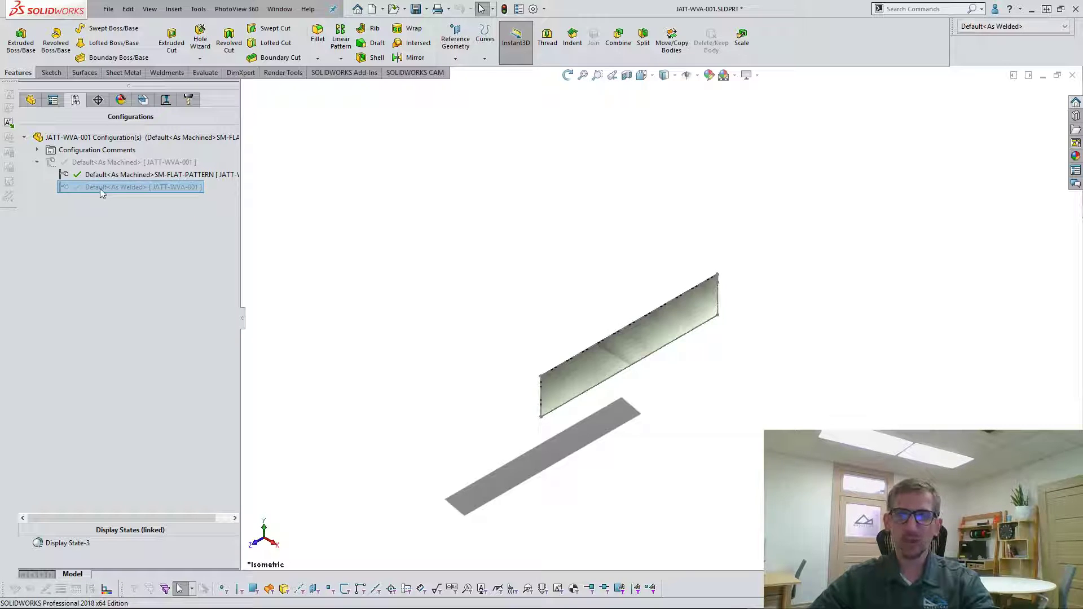
double_click(100, 164)
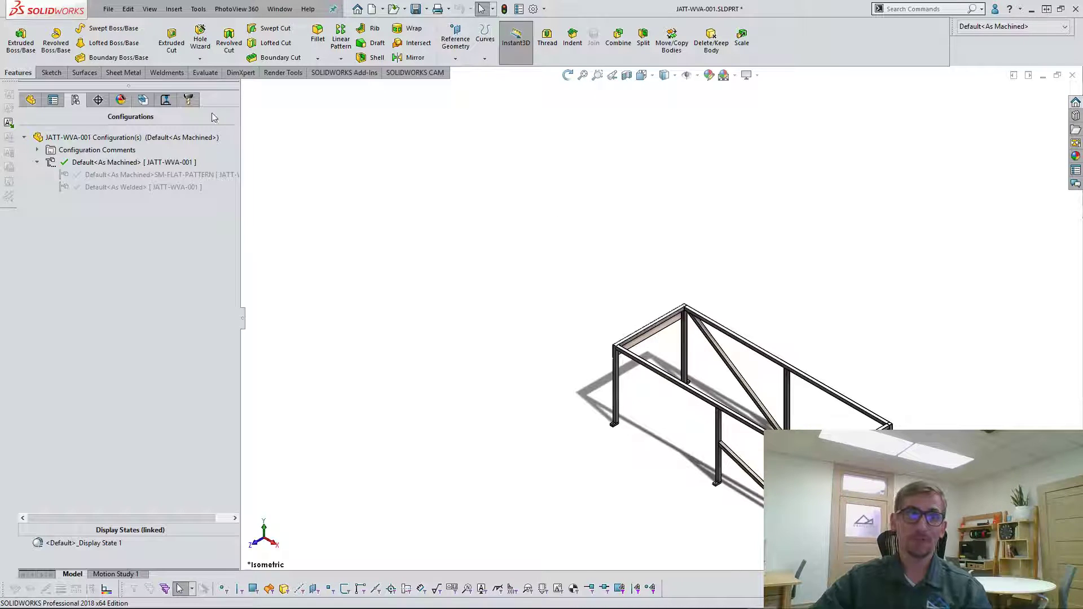
left_click(26, 103)
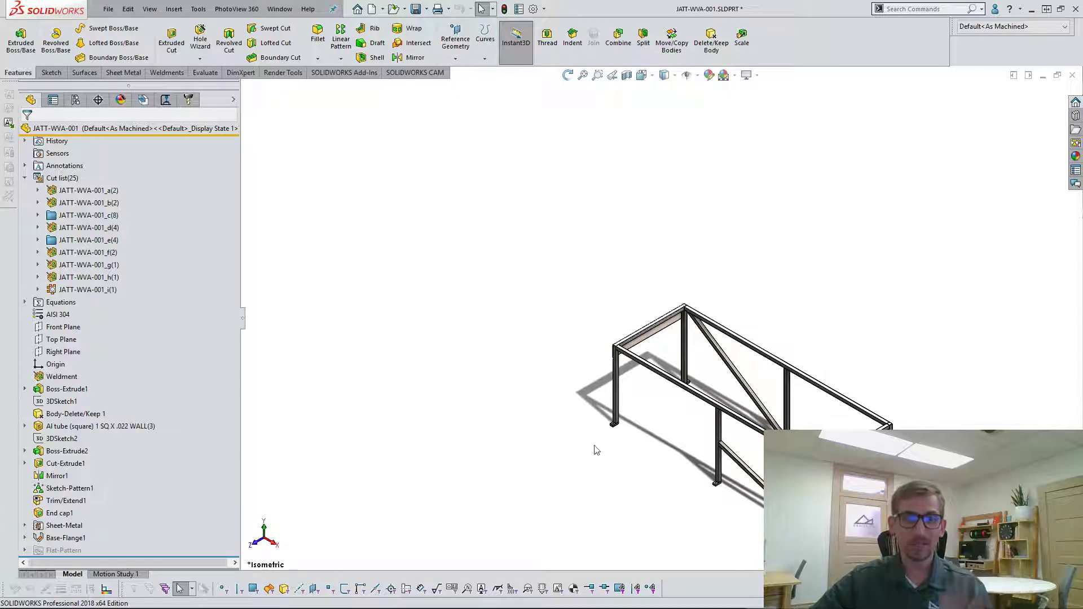
scroll(923, 448, "down", 3)
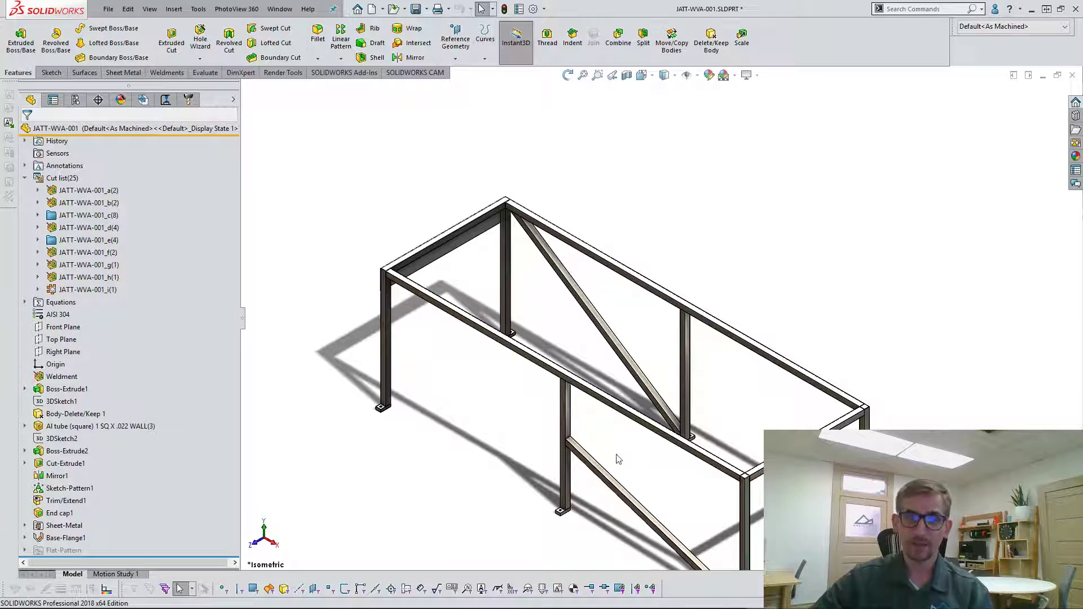
key("ctrl+Tab")
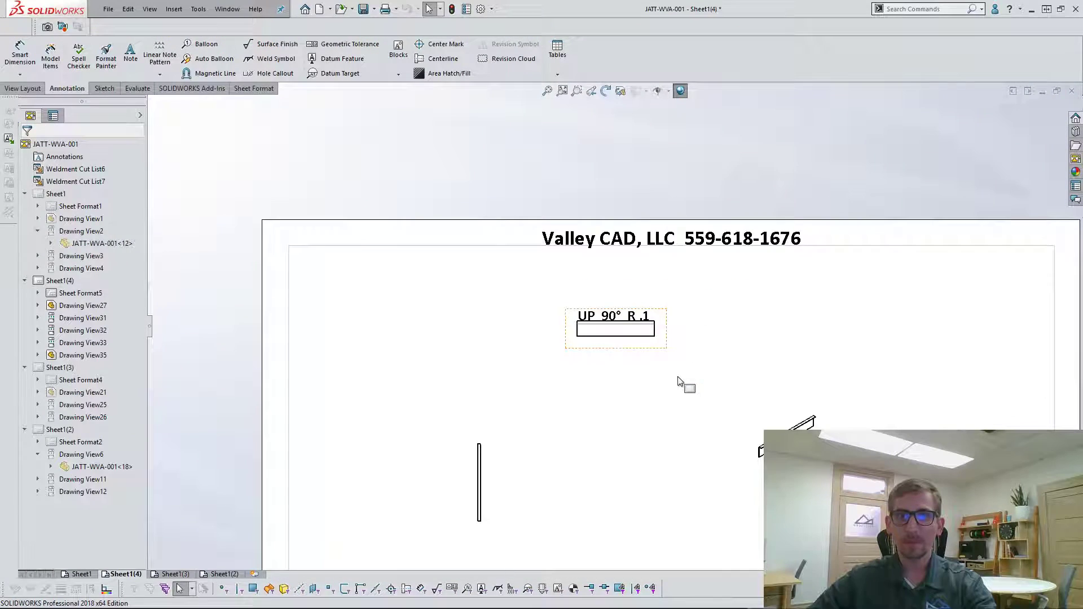
Step: Refresh the View Palette and place the frame's Top view below the flange views, without adding any projected views
scroll(680, 382, "up", 5)
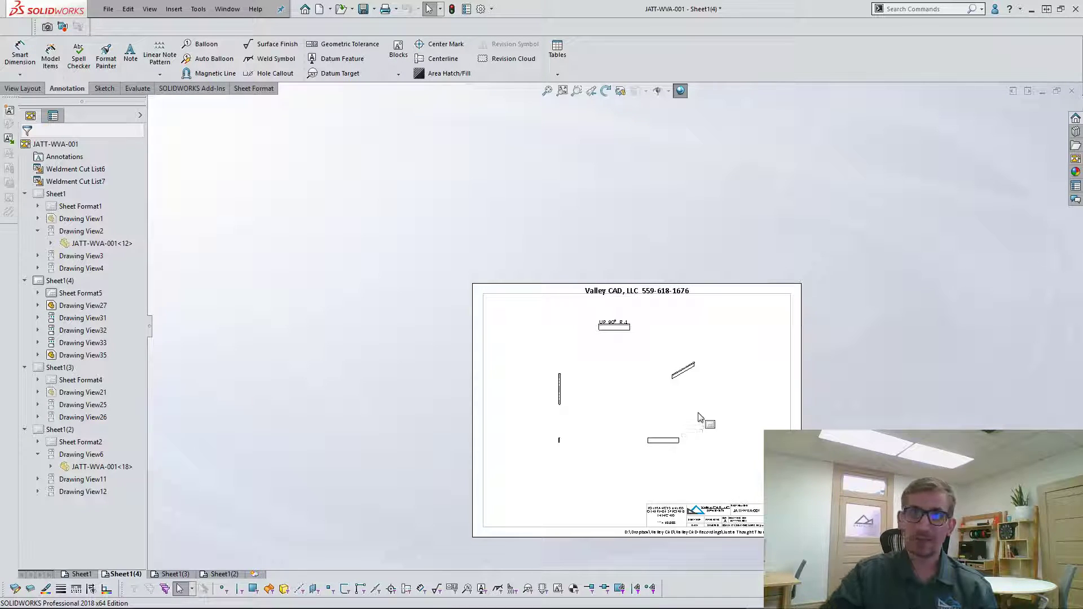
left_click(1075, 158)
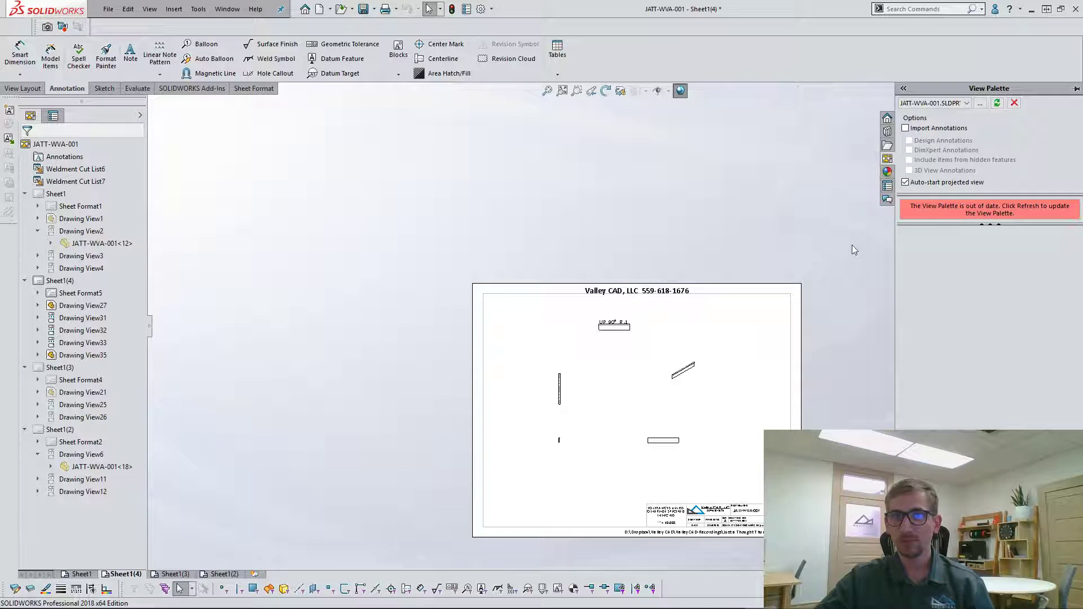
left_click(1075, 160)
left_click(1076, 88)
left_click(996, 108)
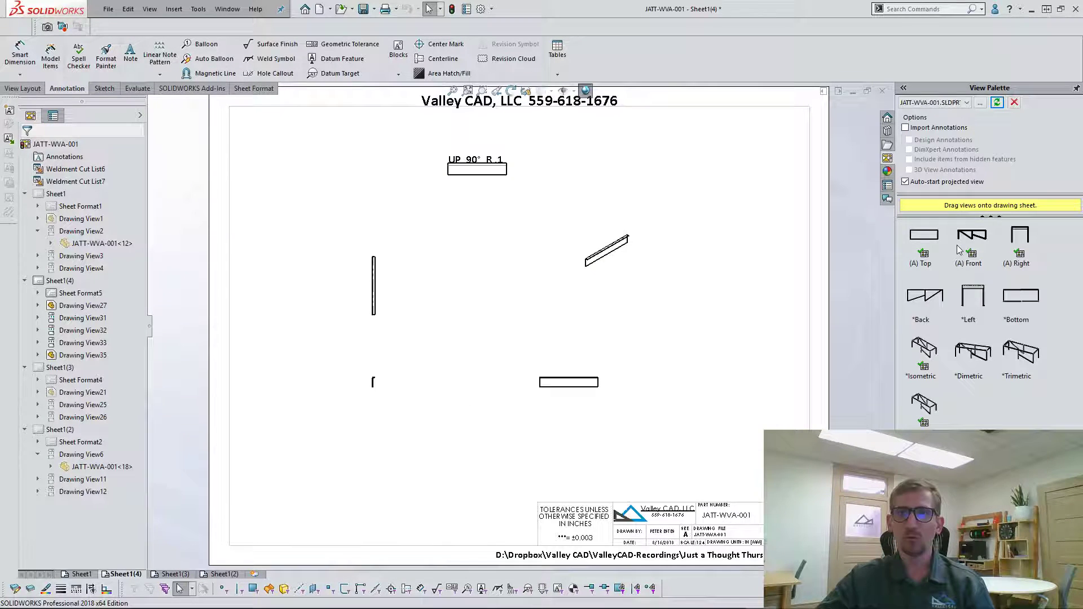
left_click(938, 247)
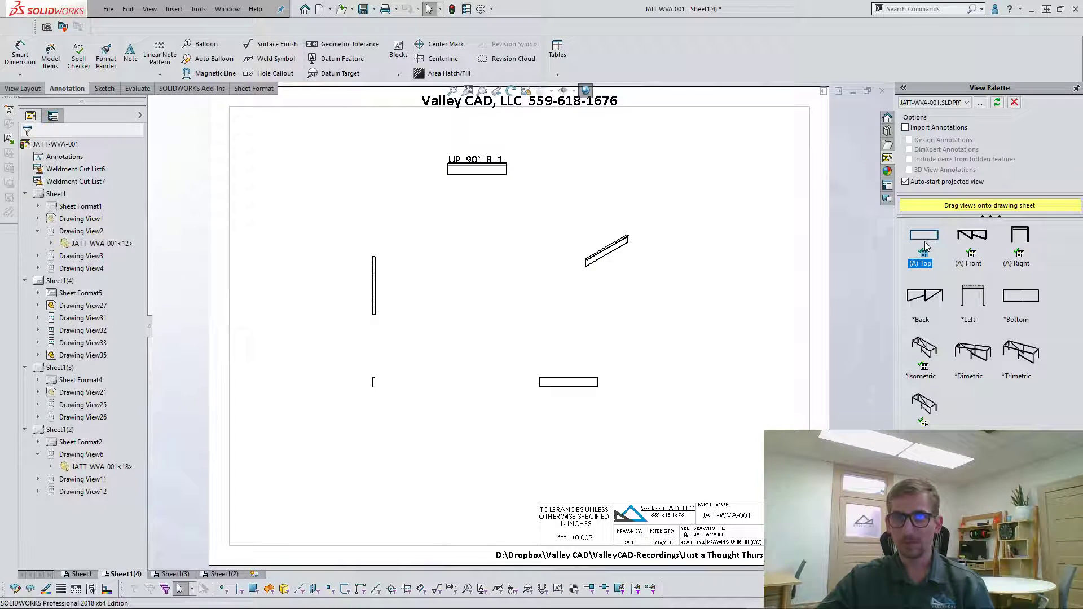
left_click_drag(926, 246, 421, 501)
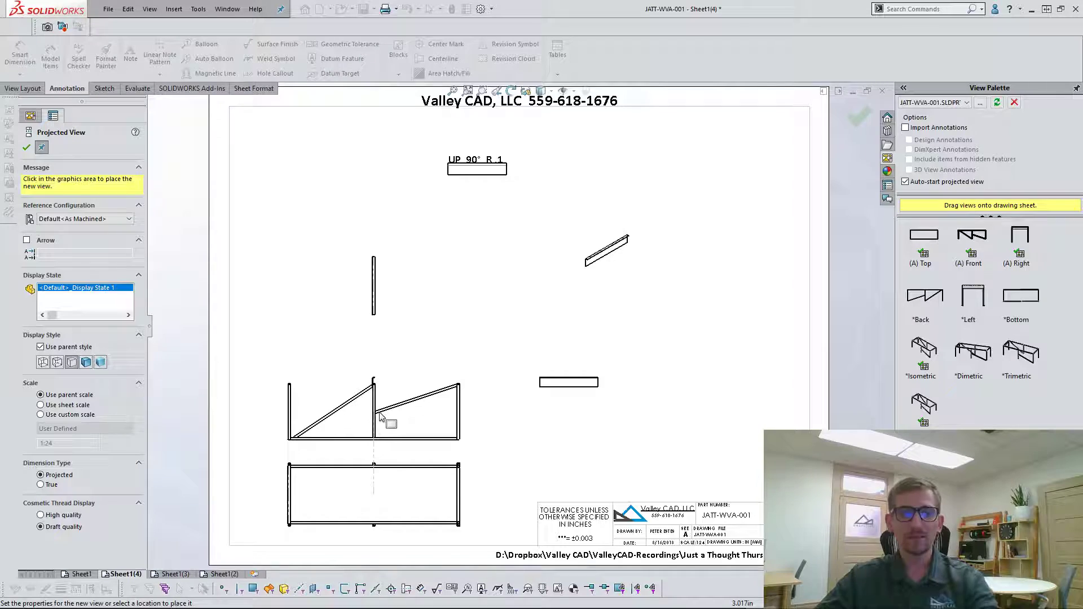
key("Escape")
Step: Limit the new top view to a single body, the long diagonal brace tube on the frame's rear side
left_click(398, 486)
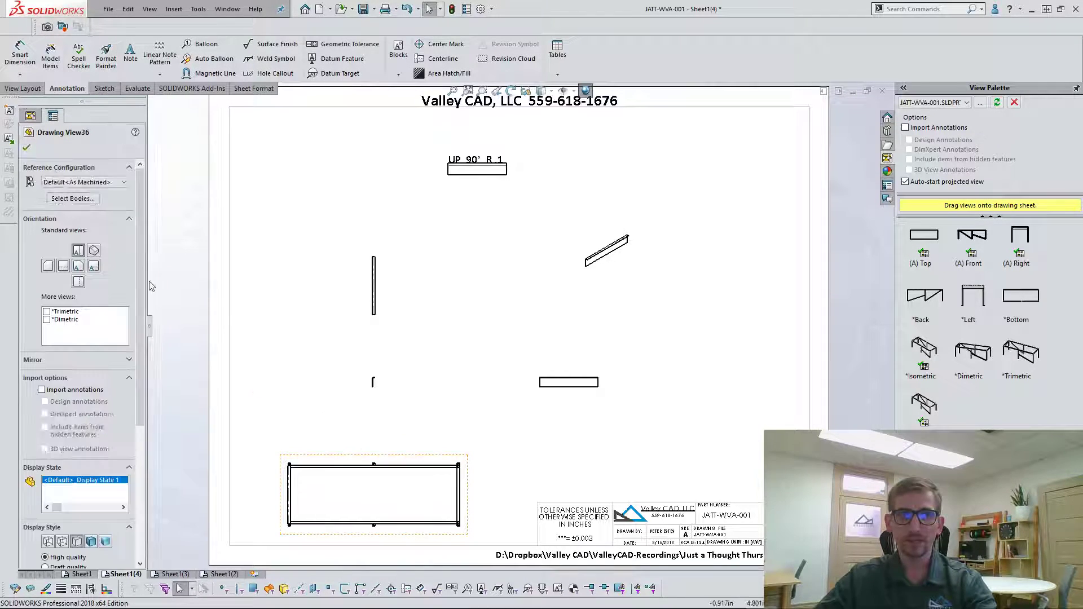
left_click(72, 198)
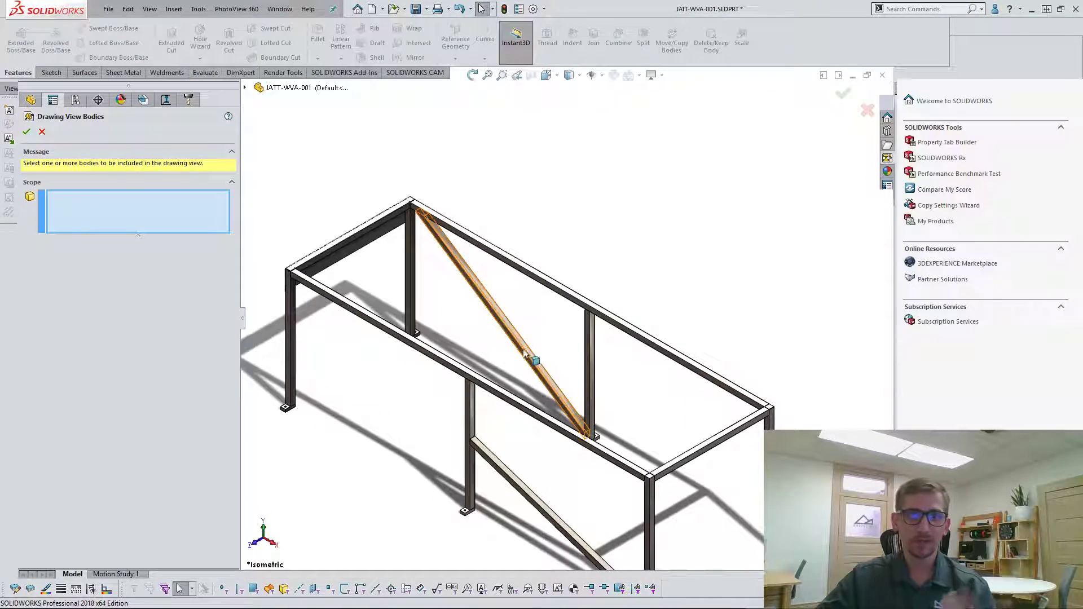
left_click(521, 350)
left_click(26, 131)
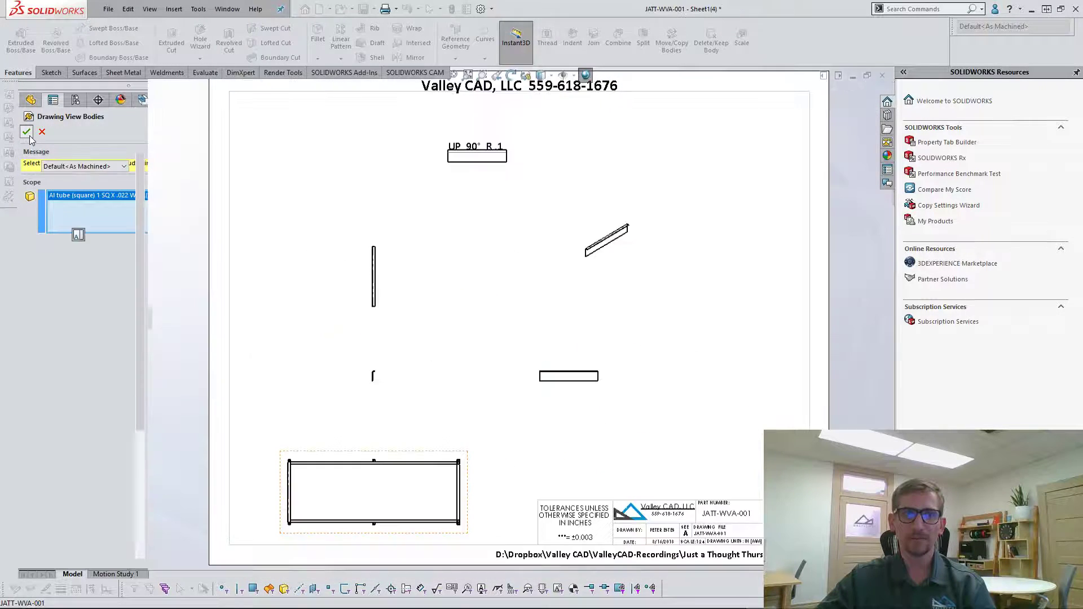